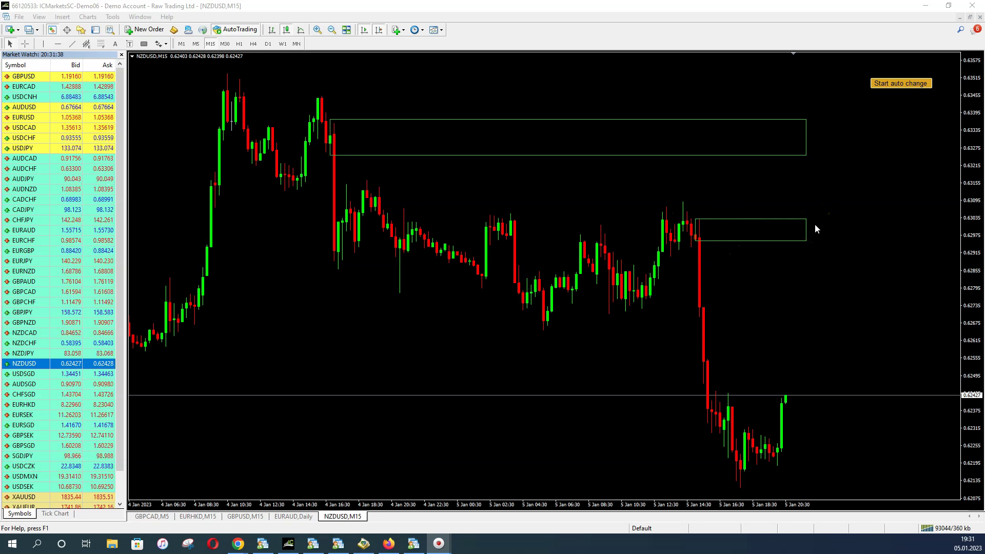
# Step: Examine the recent candles and the nearer green supply zone on the NZDUSD M15 chart
pyautogui.click(717, 398)
pyautogui.click(754, 453)
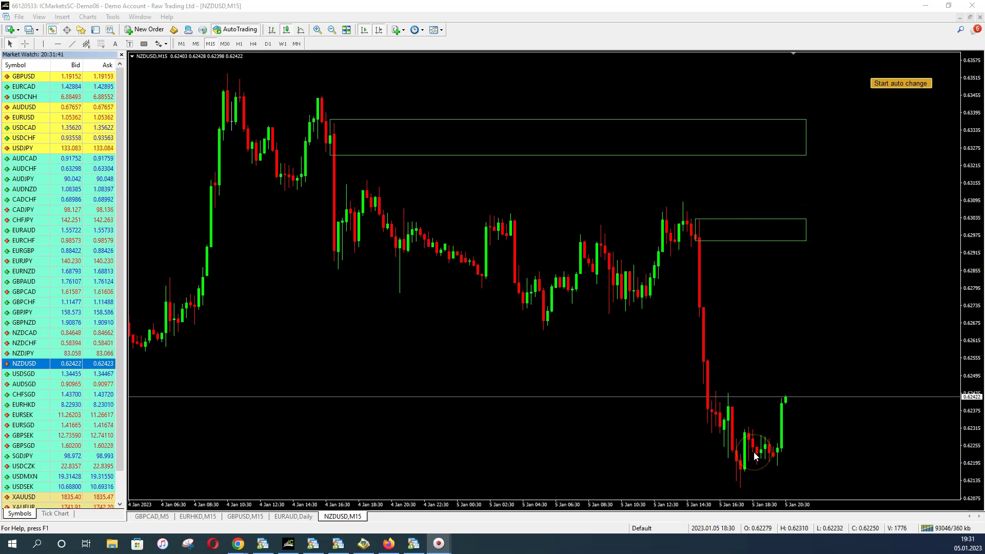
pyautogui.click(697, 230)
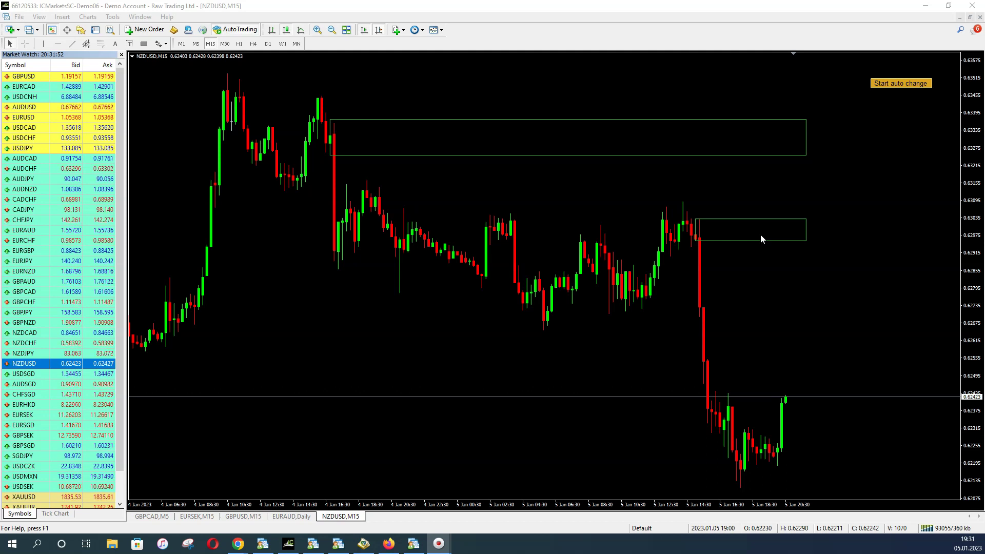
pyautogui.click(765, 287)
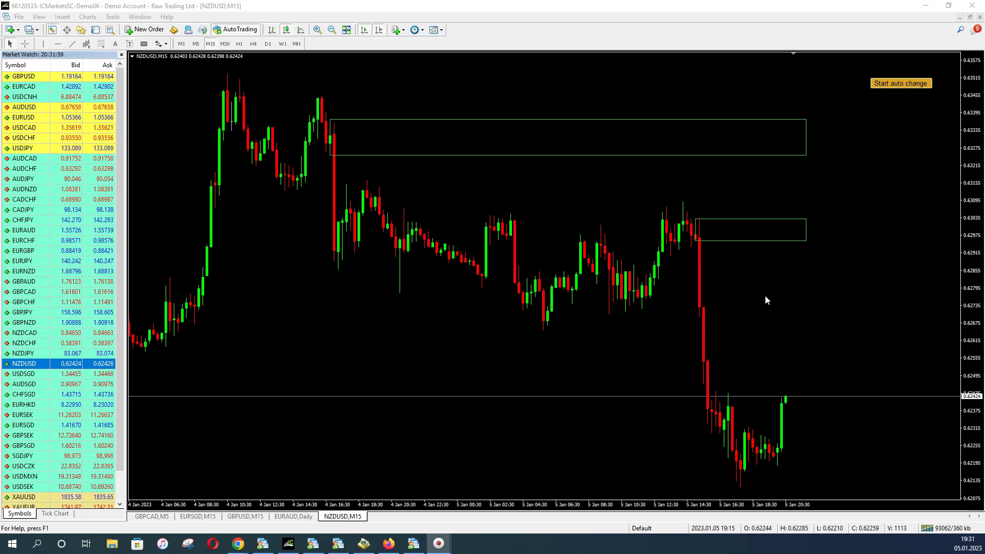
pyautogui.click(772, 296)
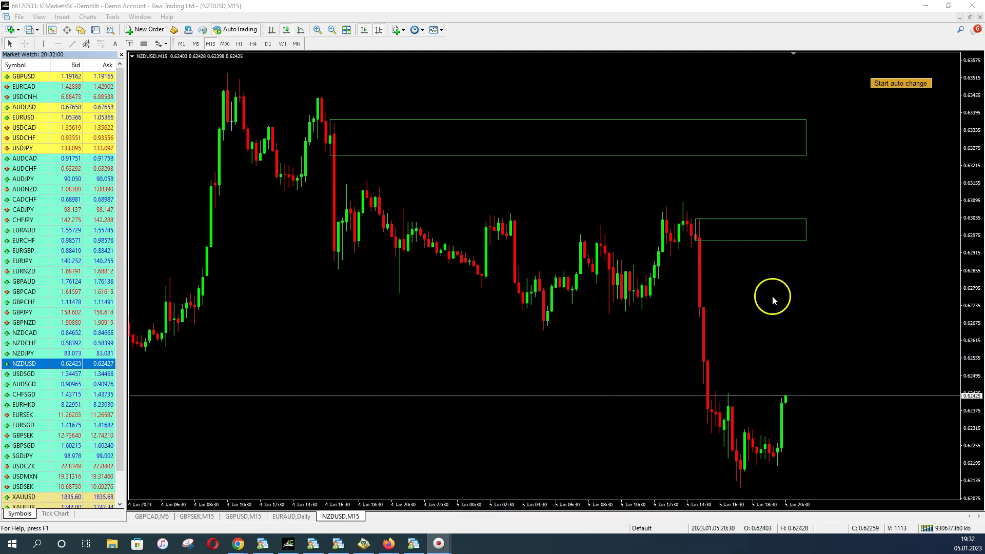
pyautogui.click(817, 305)
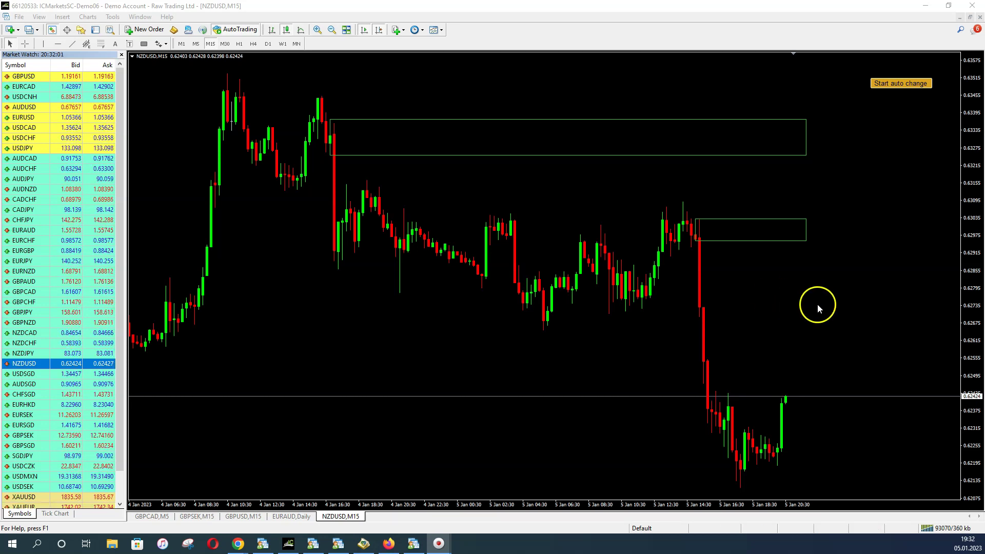
pyautogui.click(786, 313)
pyautogui.click(792, 315)
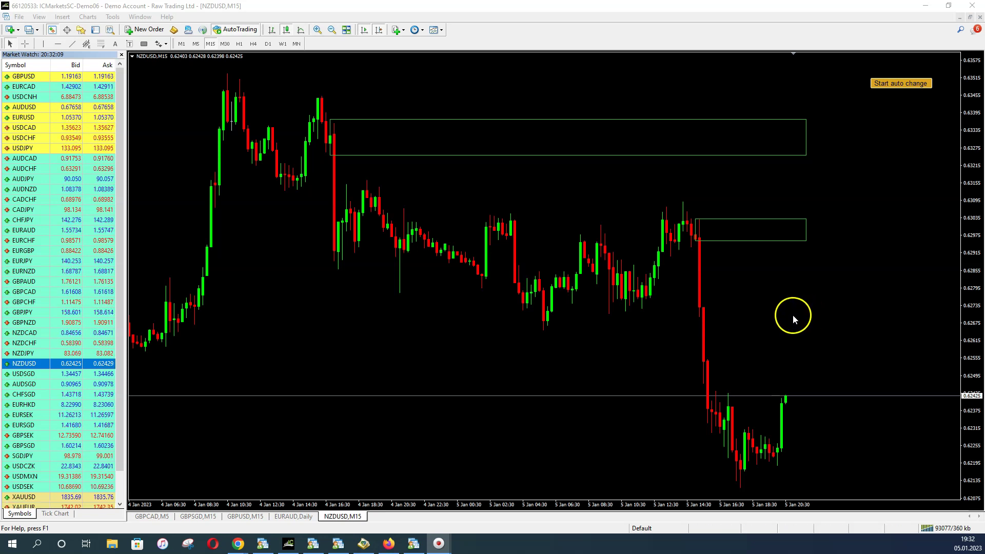
# Step: Open the input settings of the Metagrid-VolumeSD_2023-2 indicator and enlarge the dialog
pyautogui.doubleClick(408, 366)
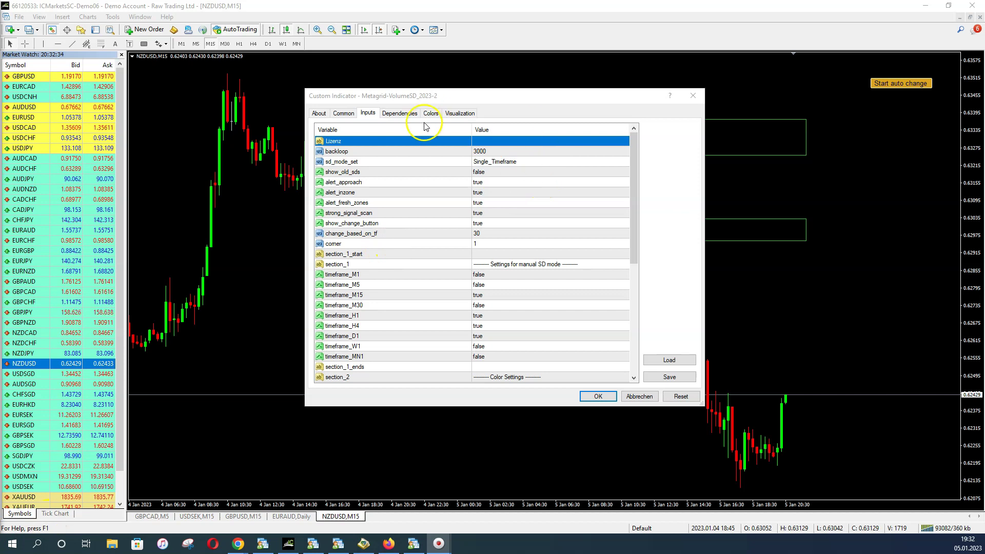
pyautogui.click(498, 164)
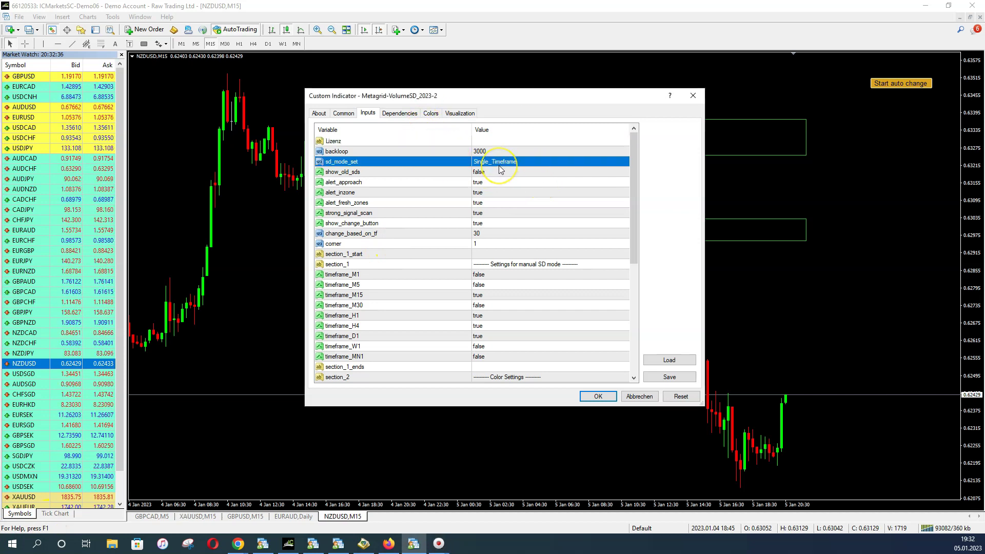
pyautogui.moveTo(700, 403); pyautogui.dragTo(841, 436)
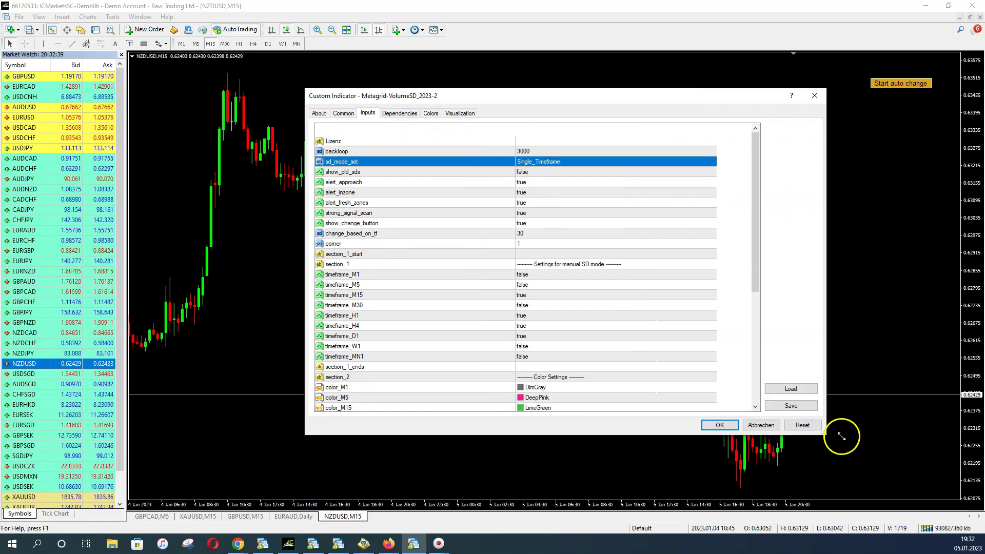
# Step: Choose Single_Timeframe for sd_mode_set and close the indicator settings
pyautogui.click(558, 163)
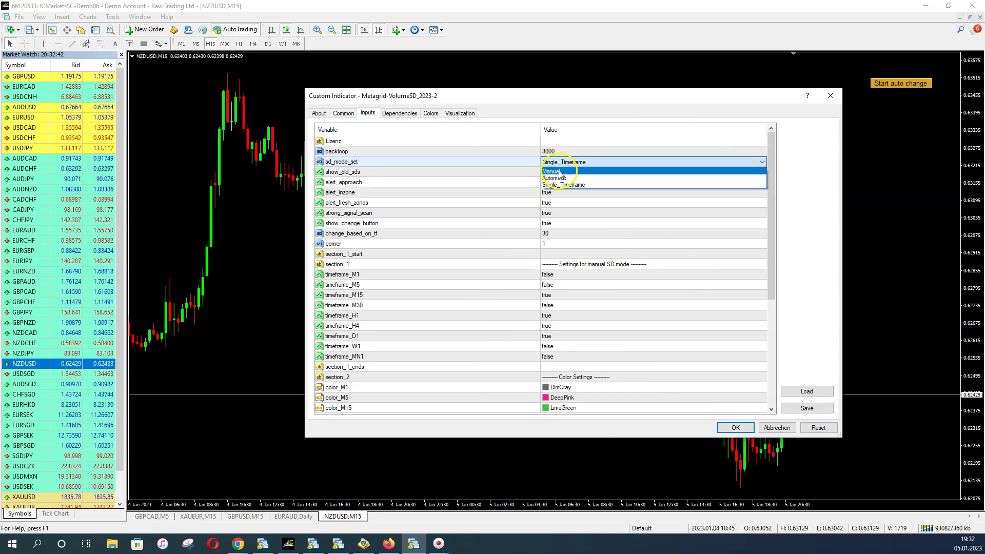
pyautogui.click(562, 185)
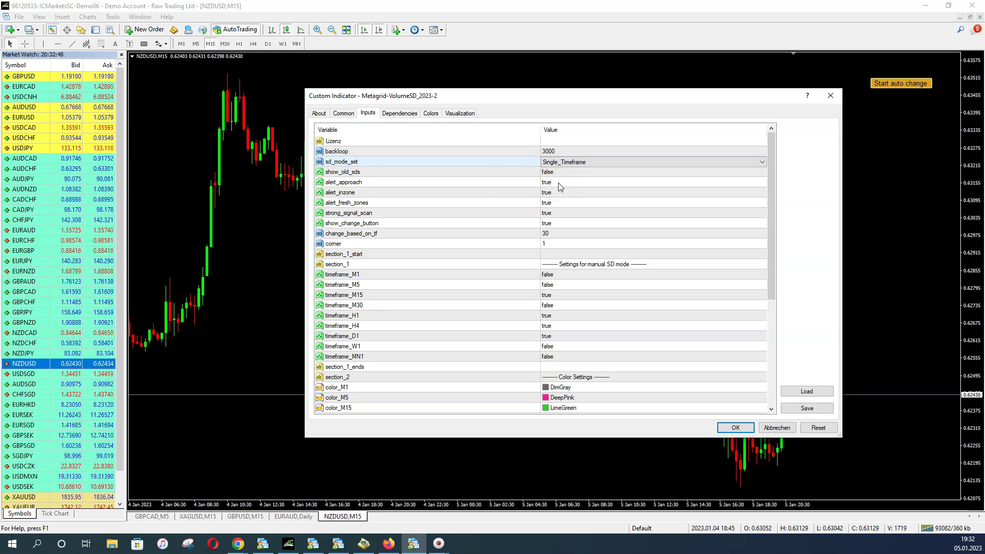
pyautogui.click(559, 183)
pyautogui.click(590, 226)
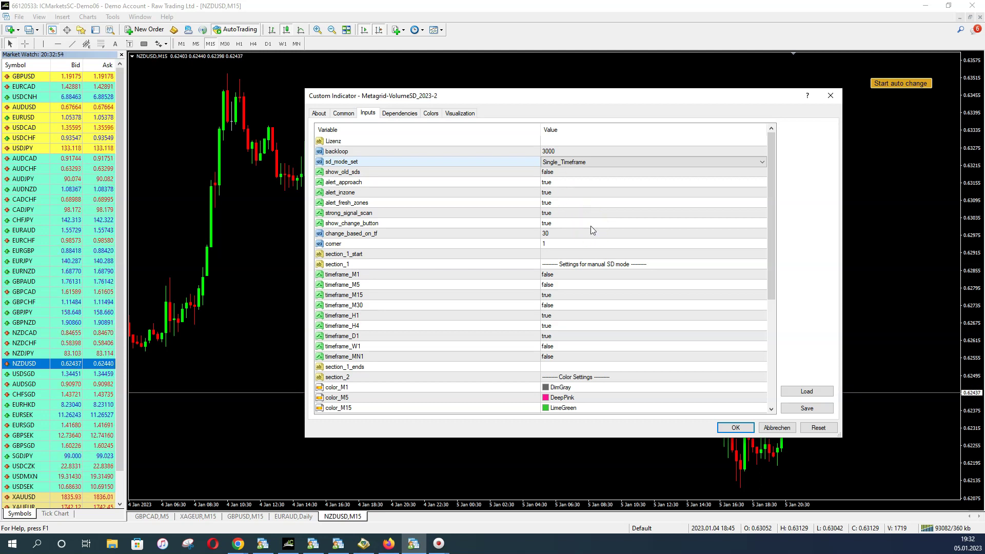
pyautogui.click(559, 163)
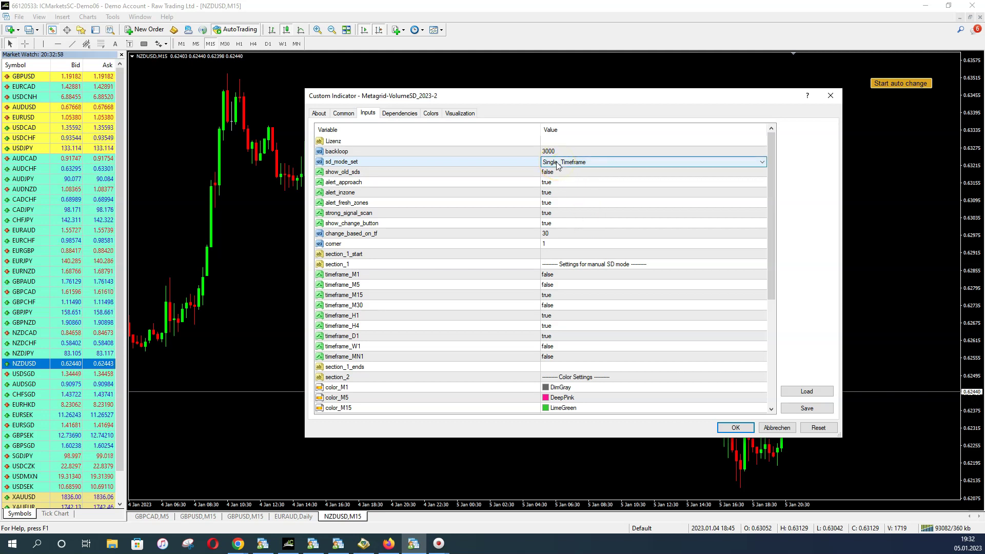
pyautogui.click(567, 184)
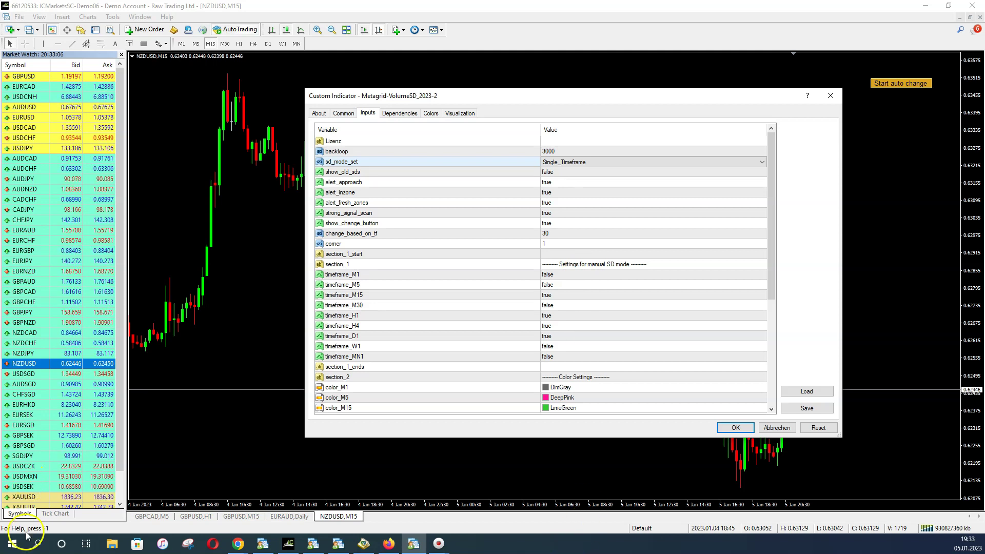
pyautogui.press('Return')
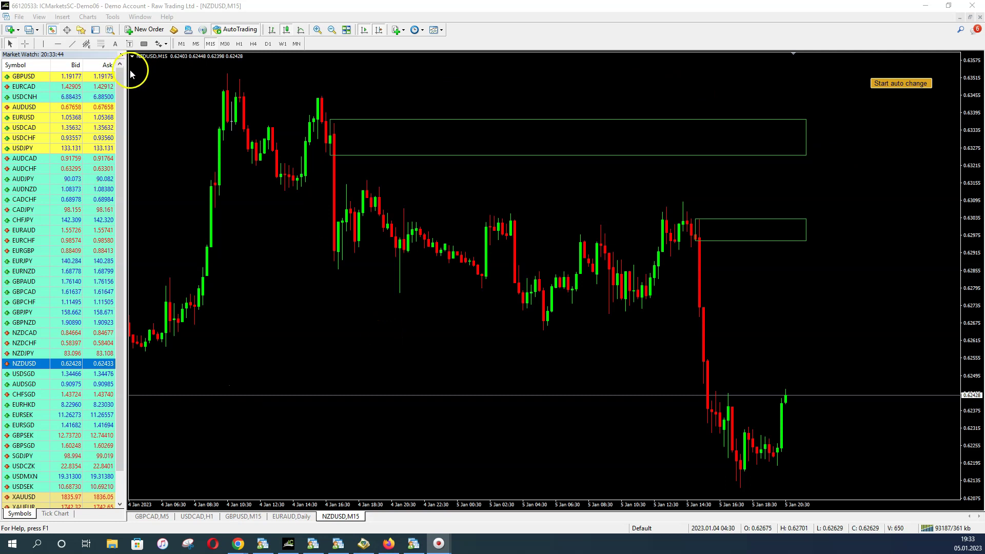
# Step: Examine where both green supply zones start and how price moves around them on the M15 chart
pyautogui.click(663, 229)
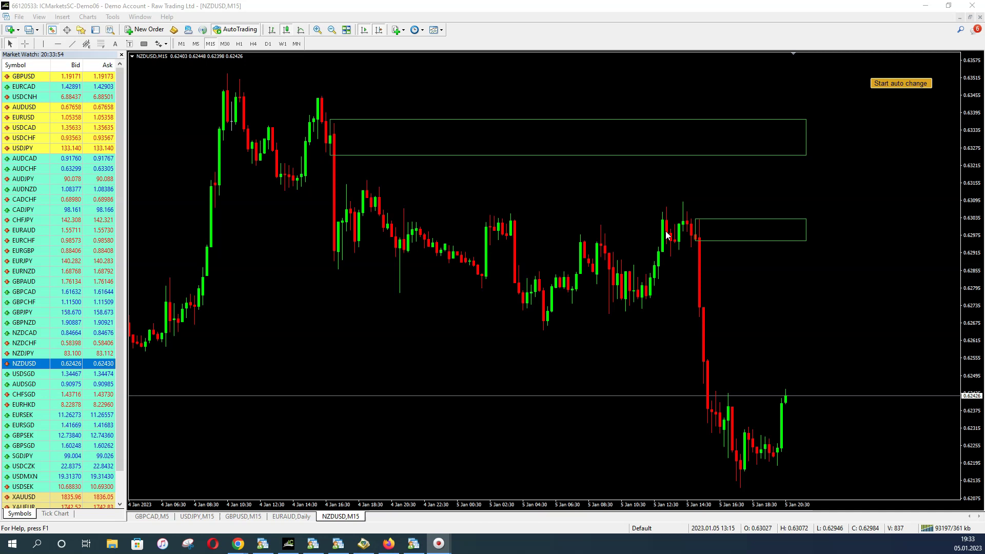
pyautogui.click(715, 226)
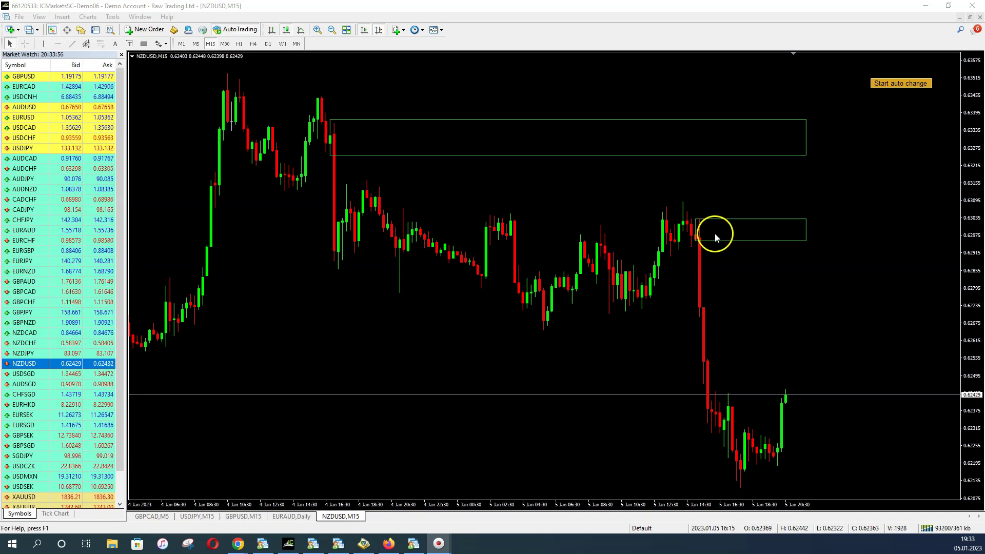
pyautogui.click(791, 199)
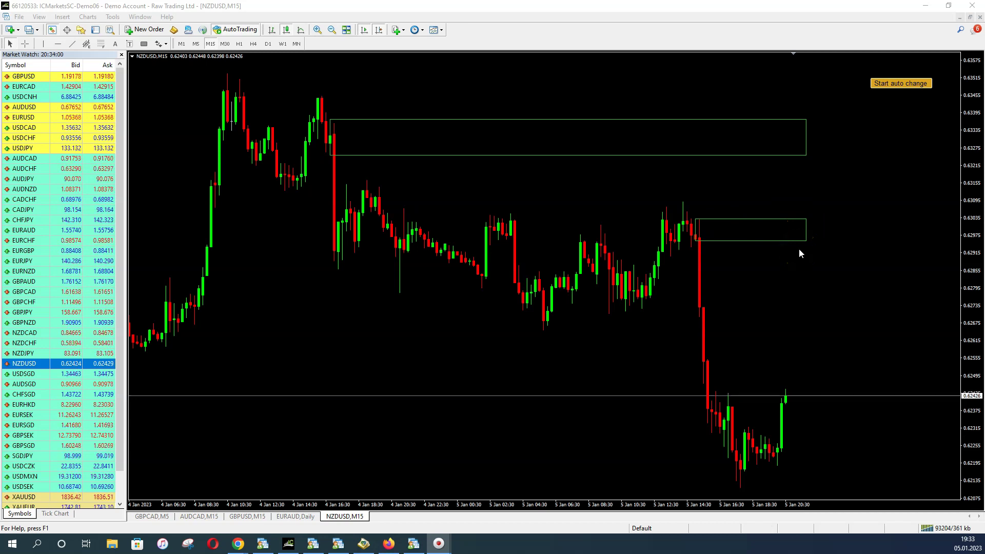
pyautogui.click(796, 249)
pyautogui.click(340, 131)
pyautogui.click(784, 103)
pyautogui.click(795, 172)
pyautogui.click(396, 147)
pyautogui.click(813, 148)
pyautogui.click(746, 168)
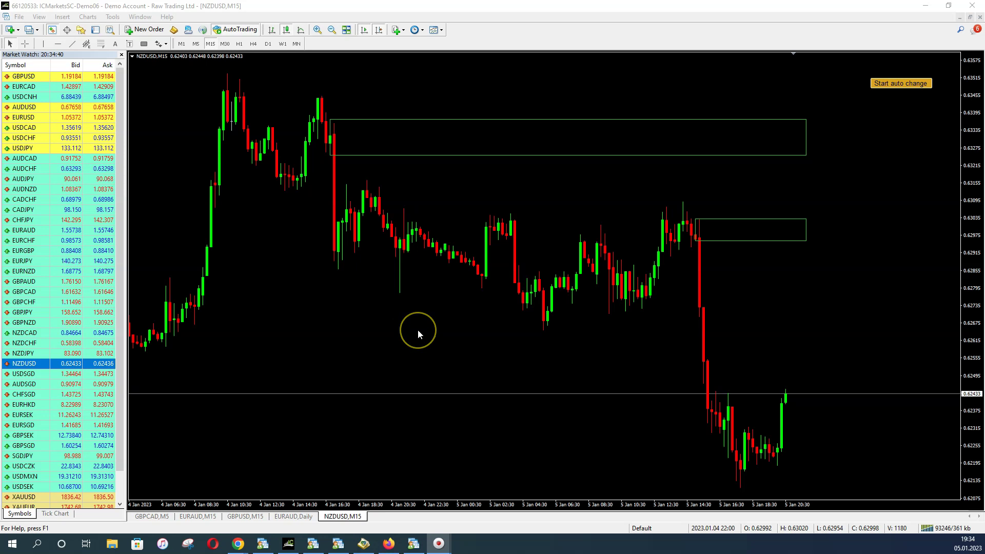
pyautogui.click(400, 340)
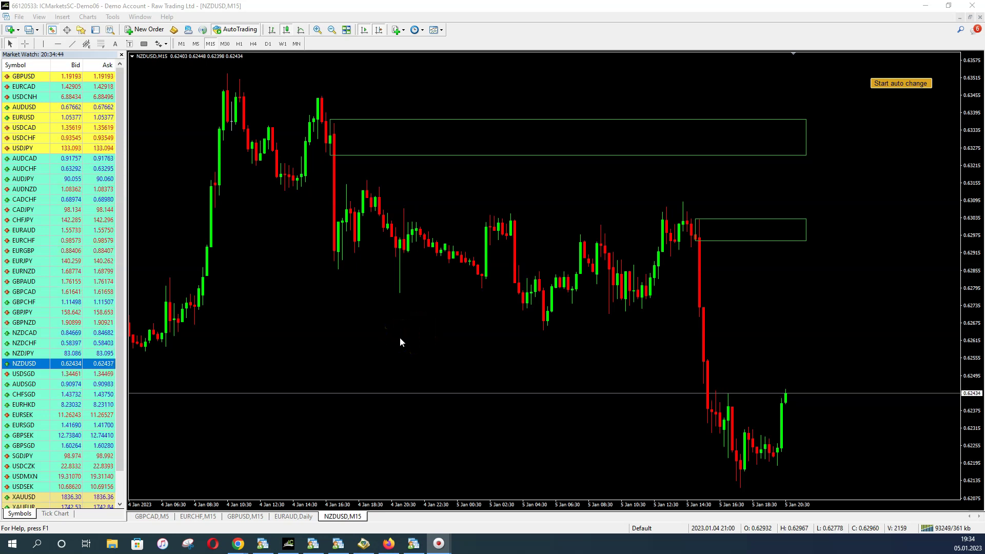
pyautogui.click(399, 337)
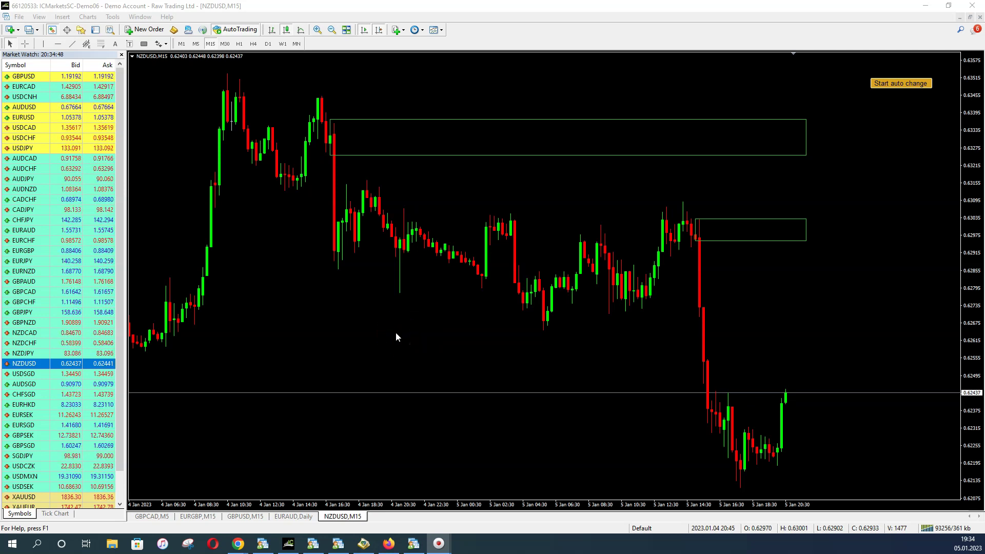
pyautogui.click(401, 165)
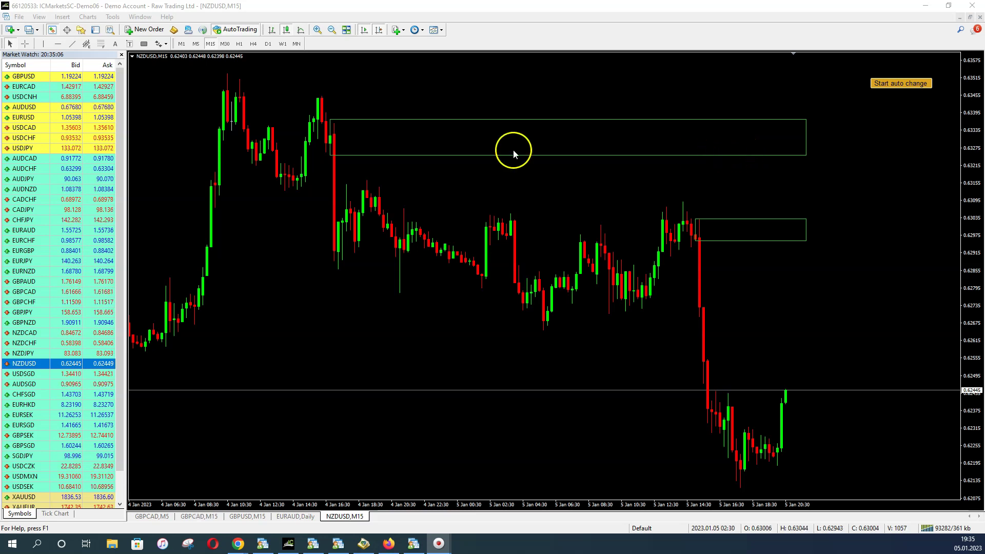
pyautogui.click(334, 132)
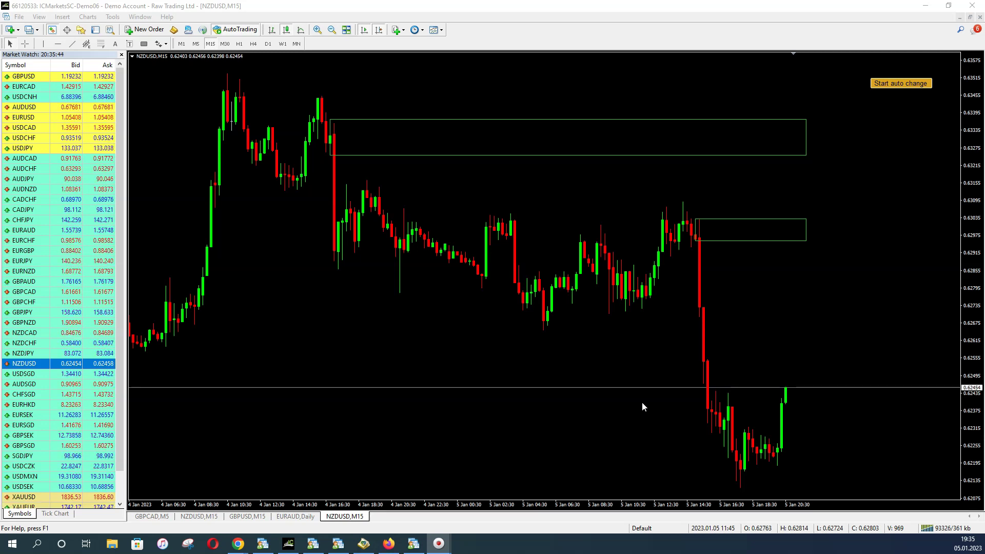
pyautogui.click(688, 208)
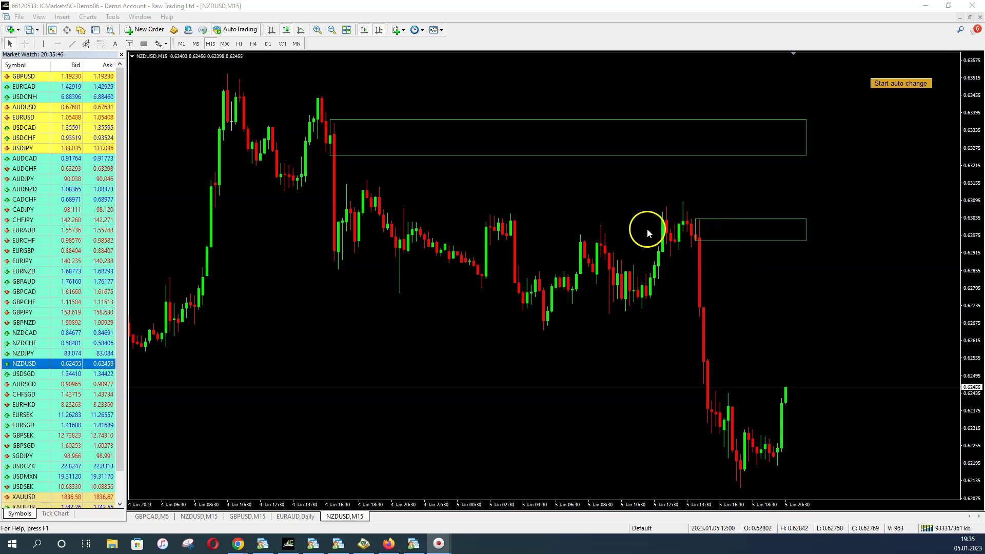
pyautogui.click(761, 464)
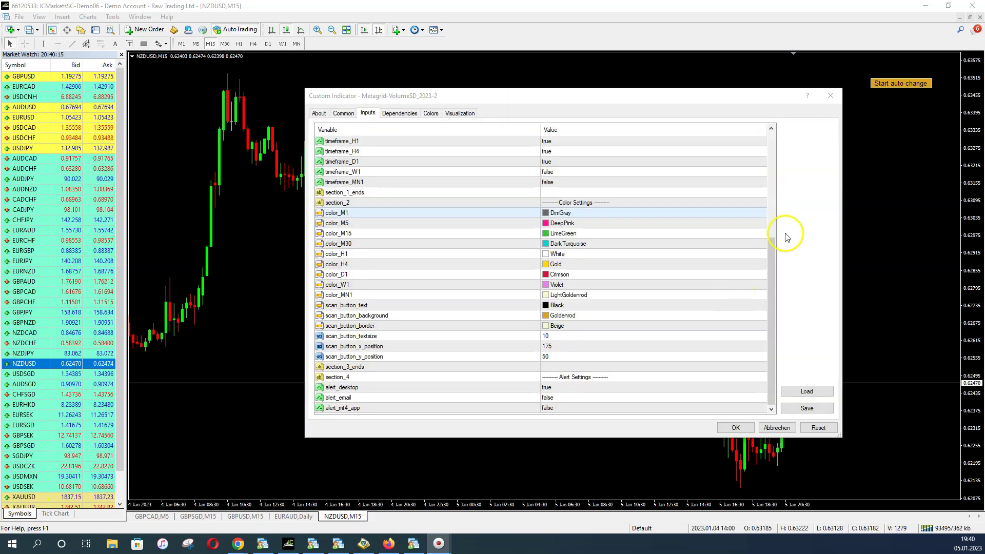
# Step: Review the timeframe zone colors in the indicator's Color Settings section and leave the dialog without saving changes
pyautogui.moveTo(770, 262)
pyautogui.mouseDown()
pyautogui.moveTo(770, 145)
pyautogui.moveTo(769, 271)
pyautogui.mouseUp()
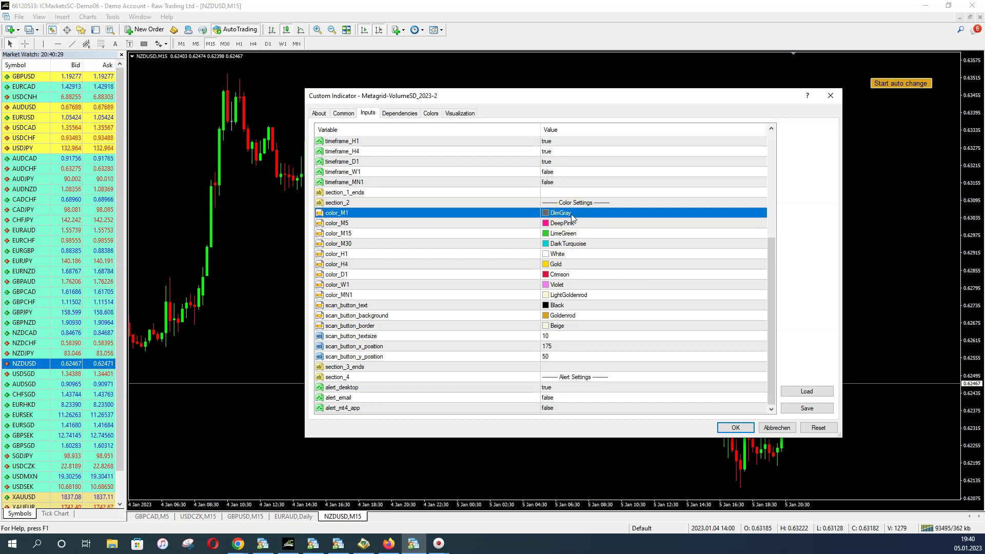
pyautogui.click(483, 220)
pyautogui.click(426, 223)
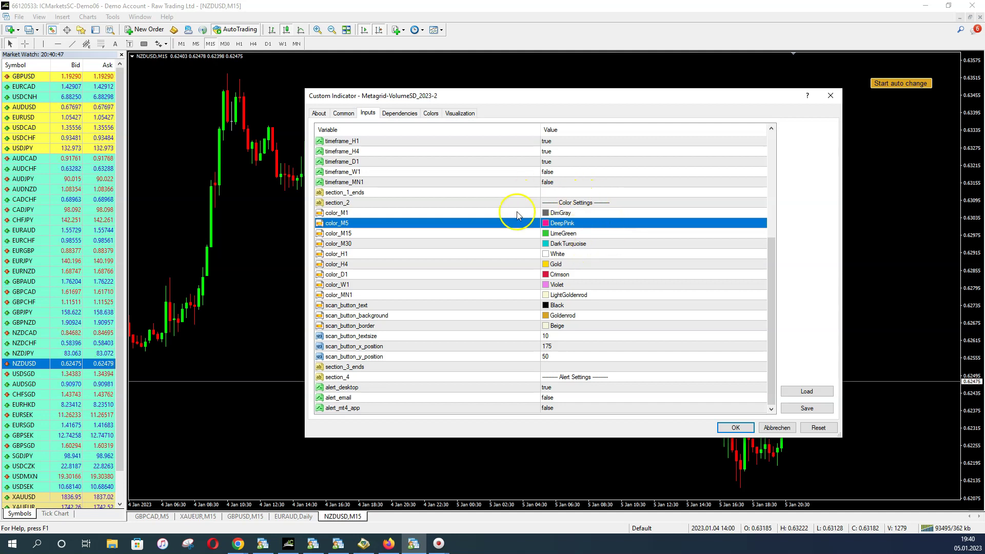
pyautogui.click(777, 429)
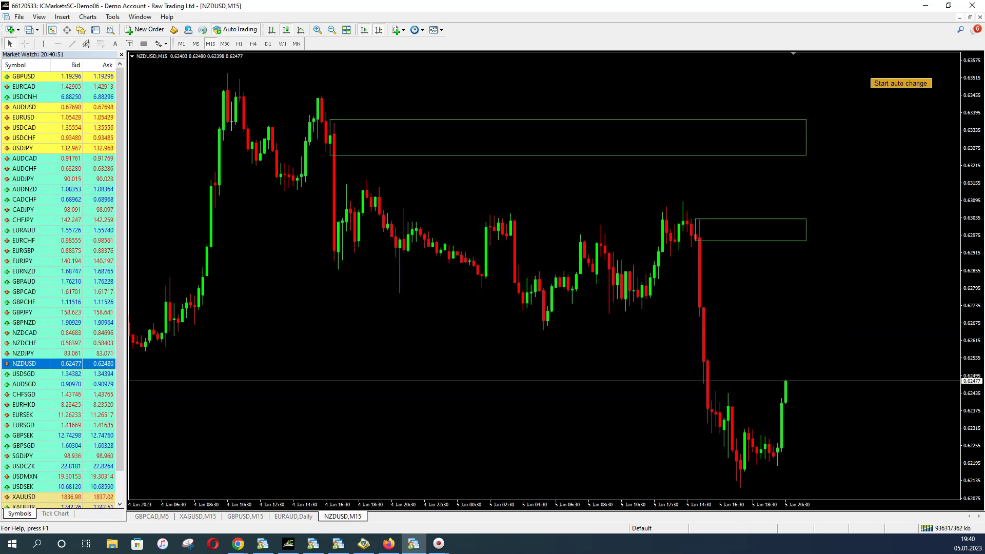
pyautogui.click(513, 284)
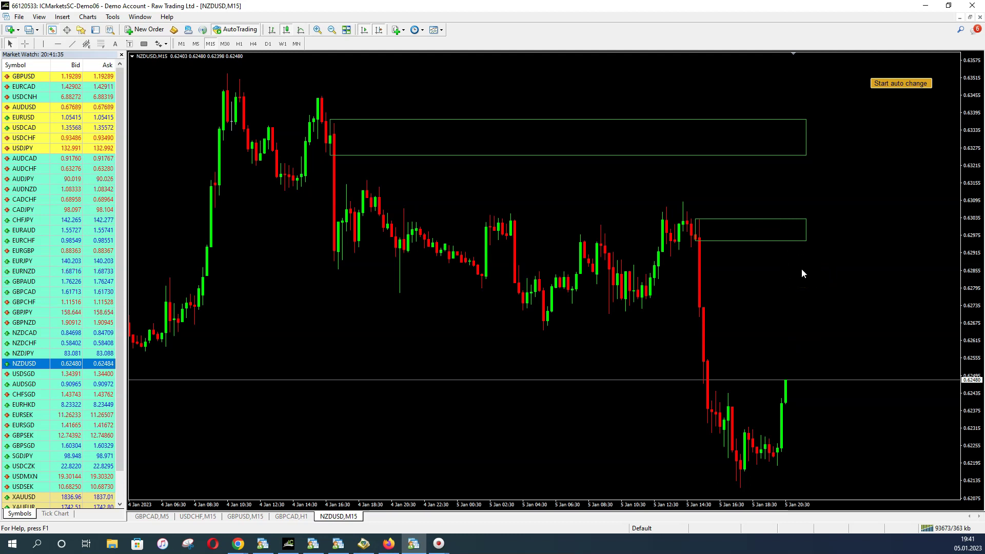
pyautogui.click(790, 259)
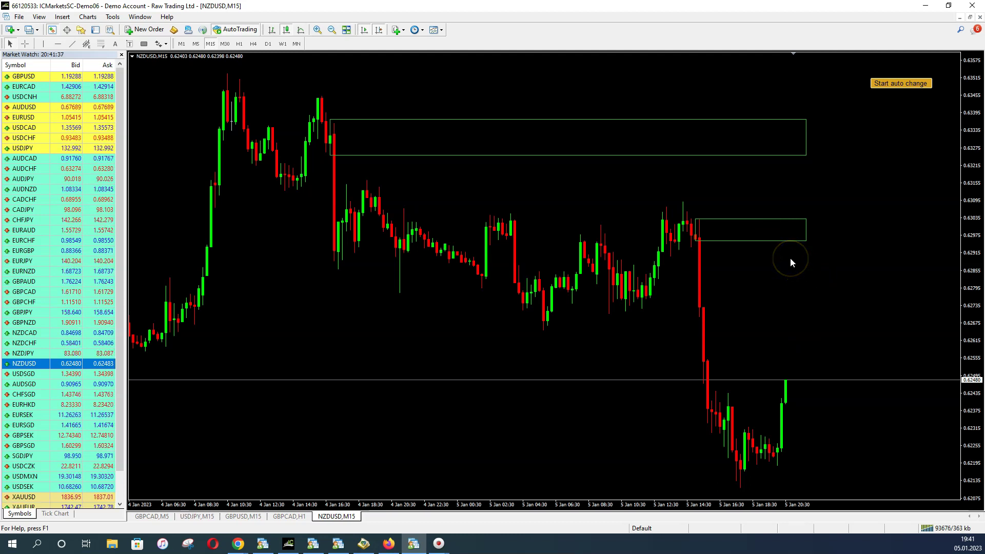
pyautogui.click(793, 255)
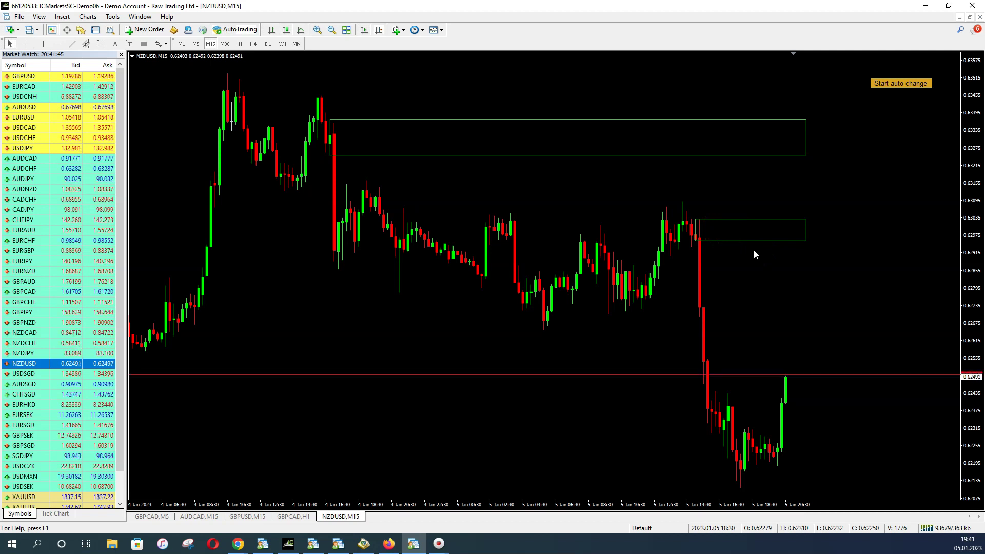
pyautogui.click(627, 302)
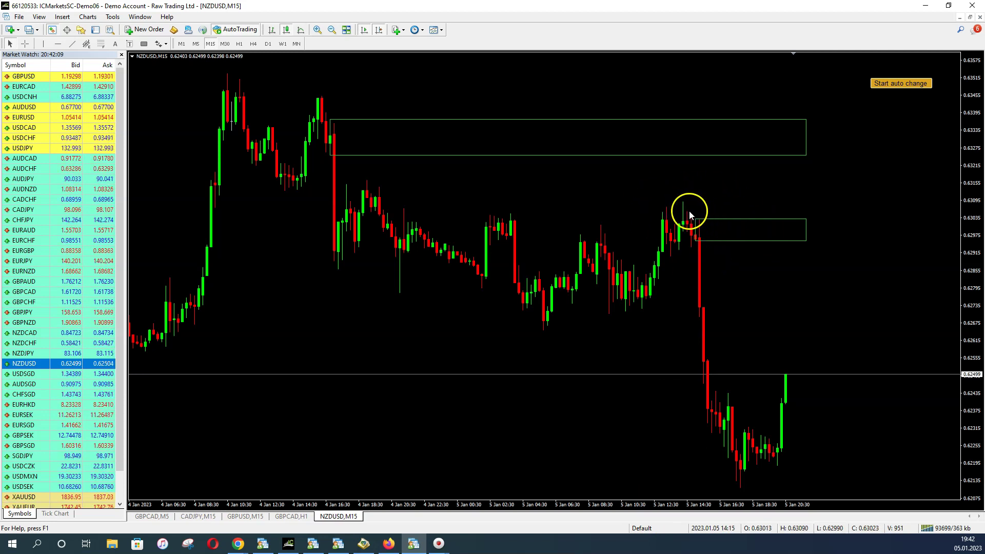
# Step: Switch the NZDUSD chart to M1 and on to M5, compress the price scale and scroll back through earlier candles
pyautogui.click(182, 44)
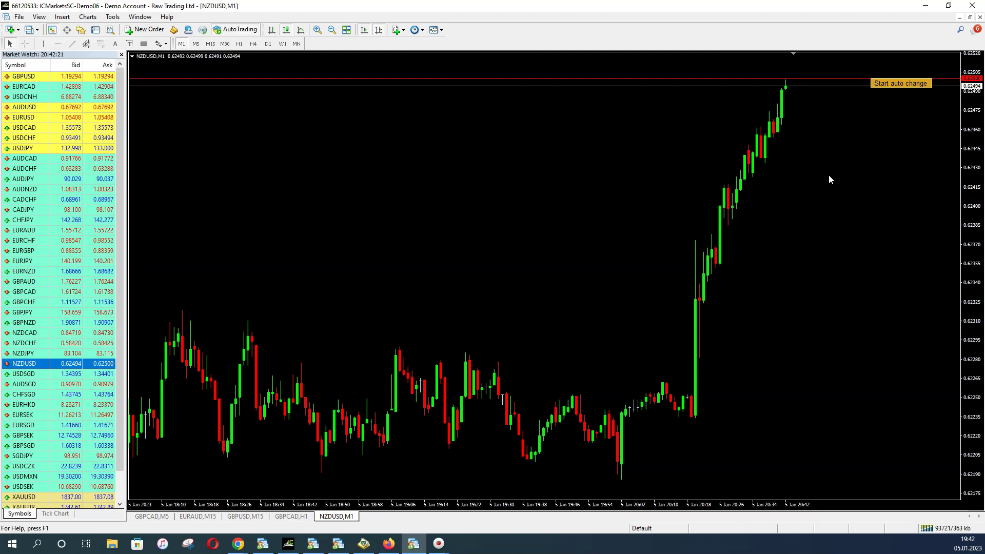
pyautogui.click(198, 48)
pyautogui.moveTo(966, 93); pyautogui.dragTo(970, 260)
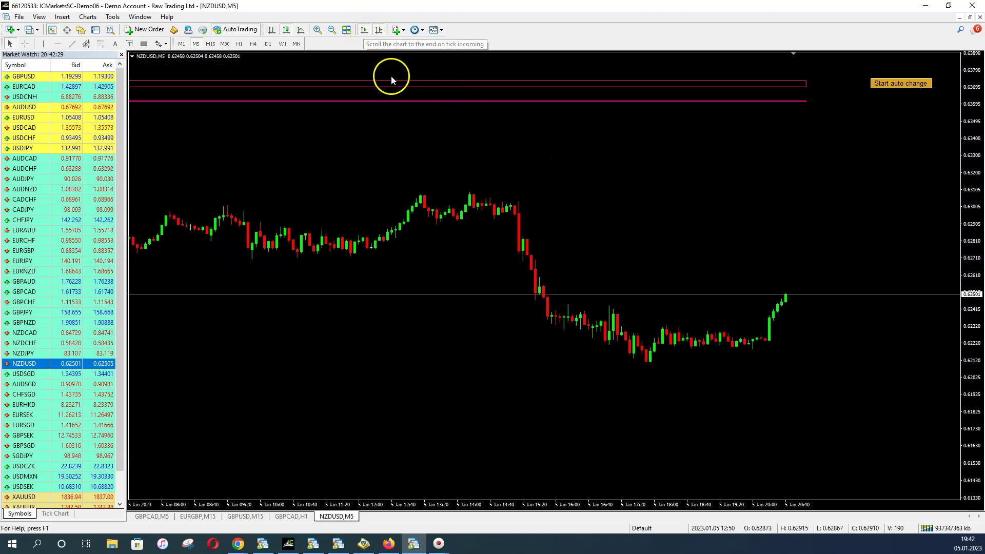
pyautogui.scroll(10, 261, 143)
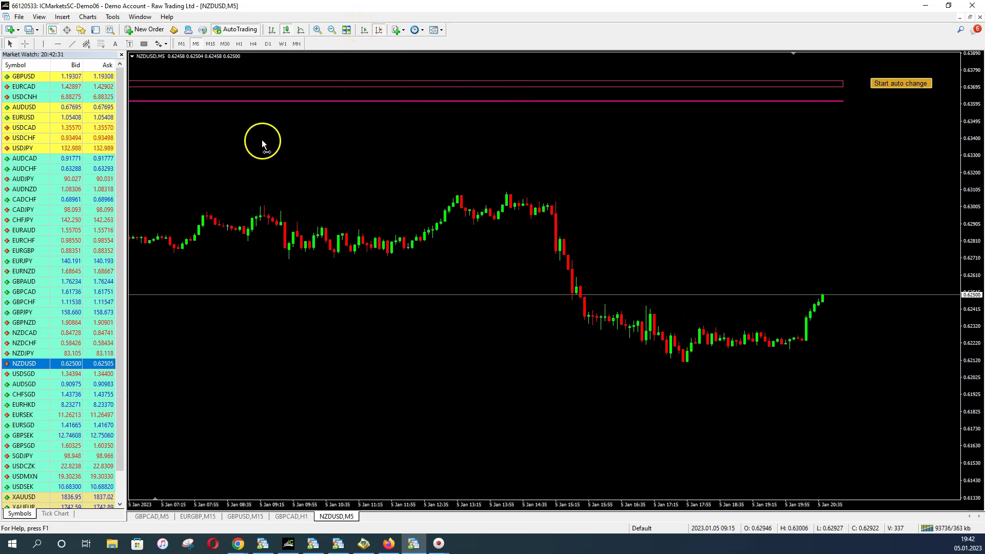
# Step: Trace both pink supply zones on the M5 chart back to the candles where they start
pyautogui.scroll(10, 412, 175)
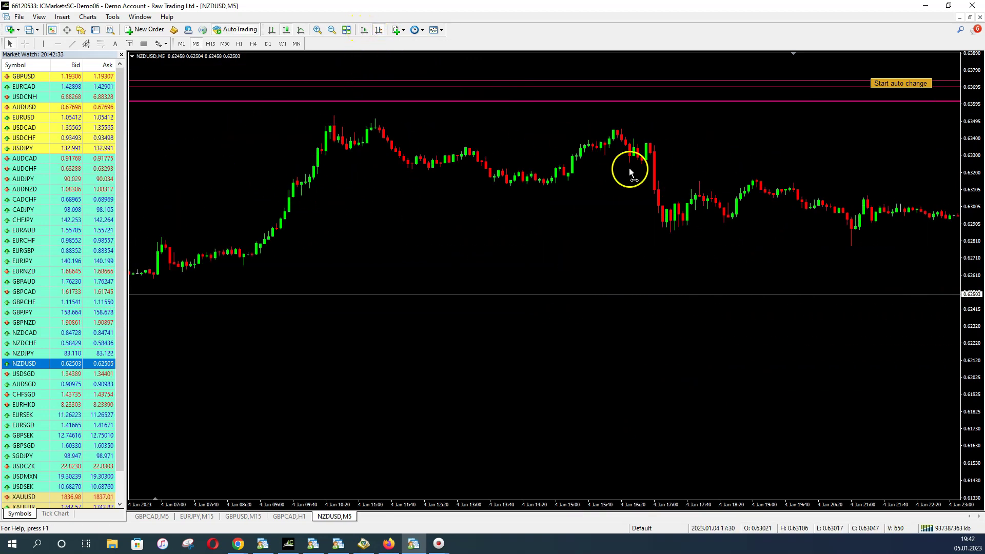
pyautogui.scroll(10, 752, 198)
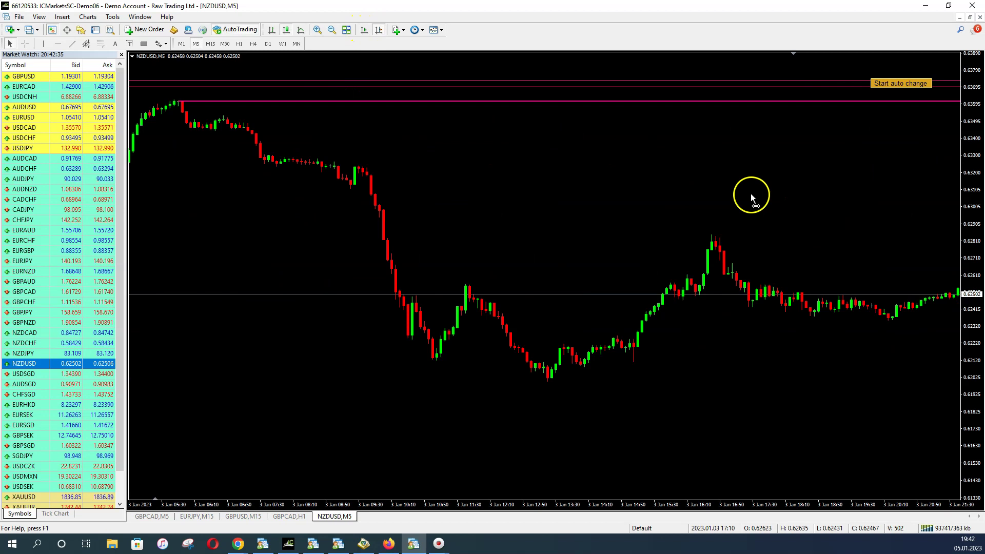
pyautogui.click(332, 30)
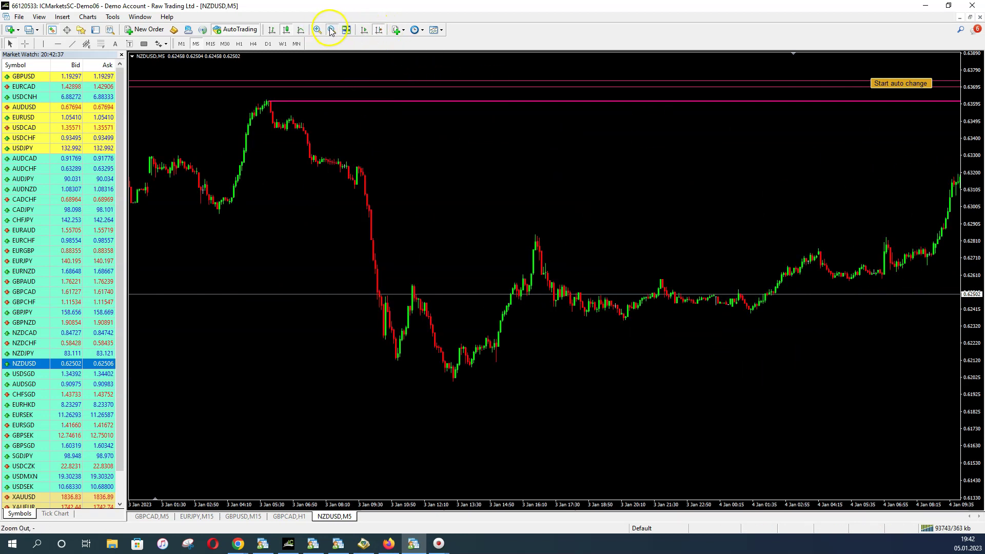
pyautogui.click(332, 30)
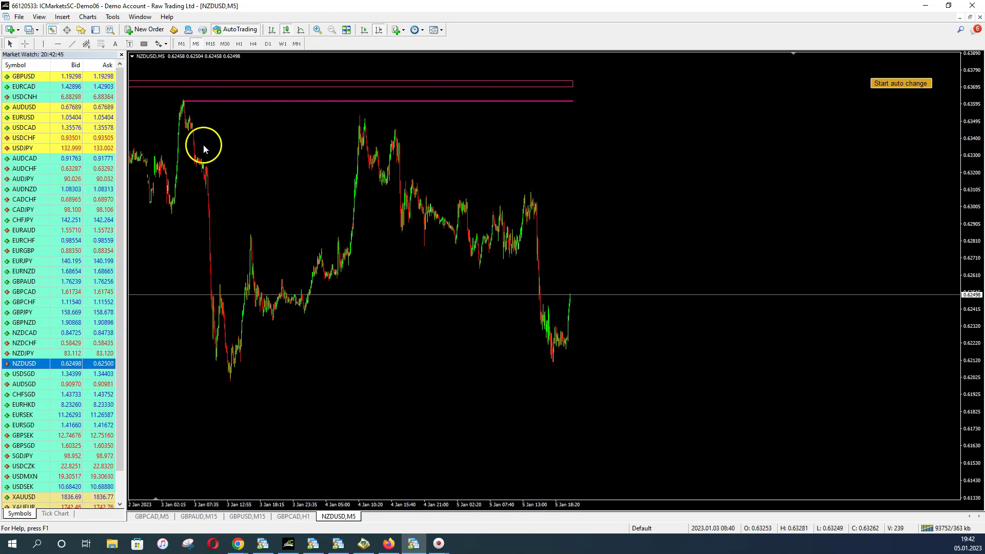
pyautogui.scroll(10, 424, 152)
pyautogui.scroll(-2, 345, 152)
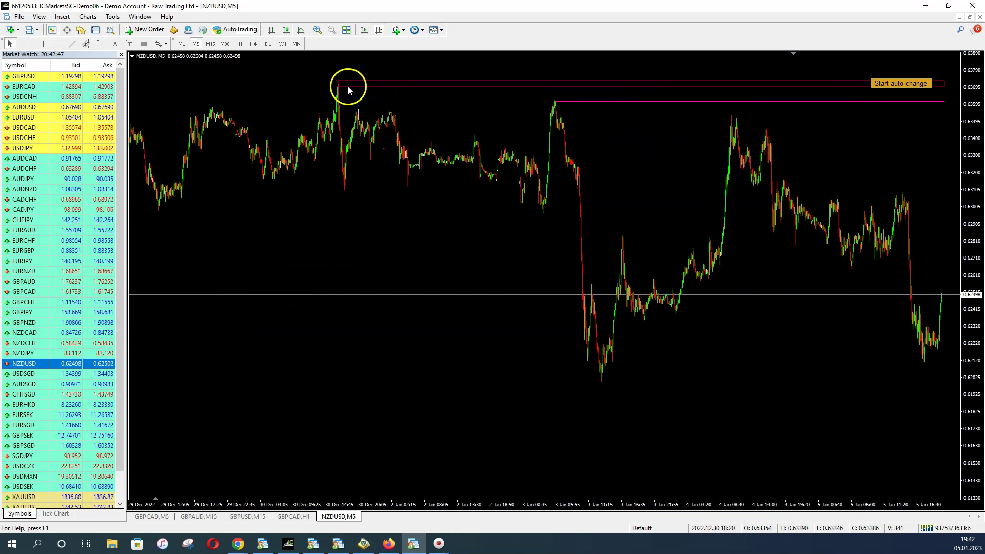
pyautogui.moveTo(338, 89)
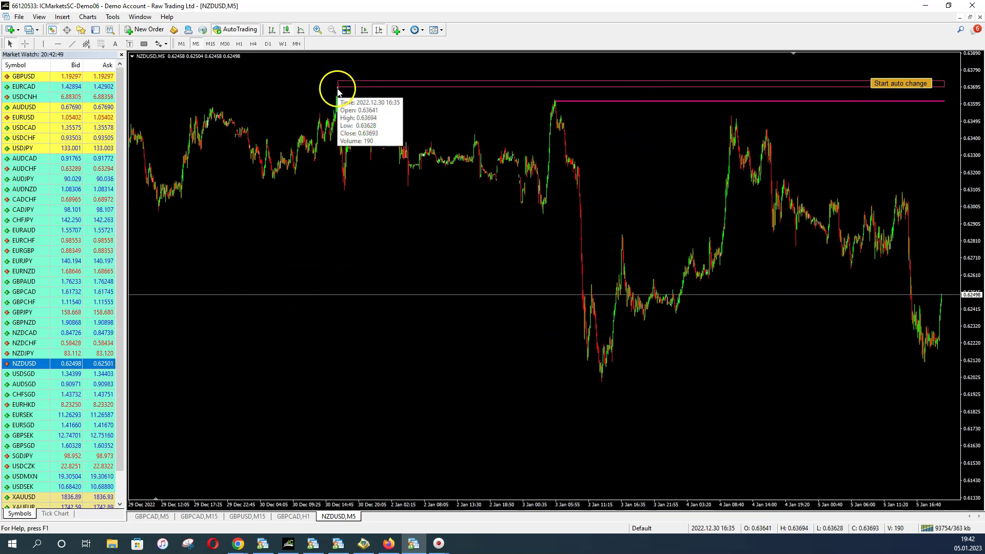
pyautogui.click(377, 90)
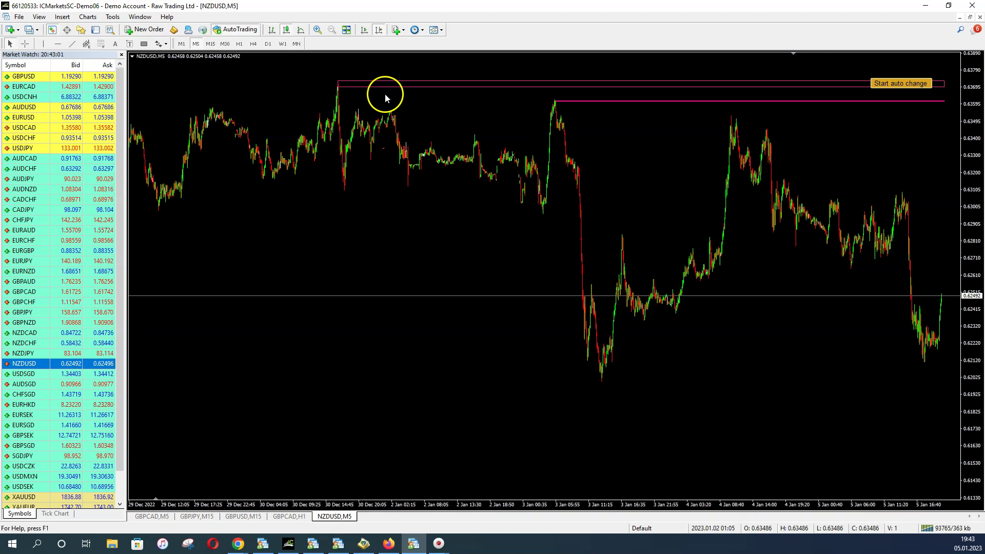
# Step: Switch the NZDUSD chart to M15 and compress the price scale to show the green zones above and below price
pyautogui.click(364, 29)
pyautogui.click(318, 30)
pyautogui.click(317, 30)
pyautogui.click(317, 29)
pyautogui.click(317, 30)
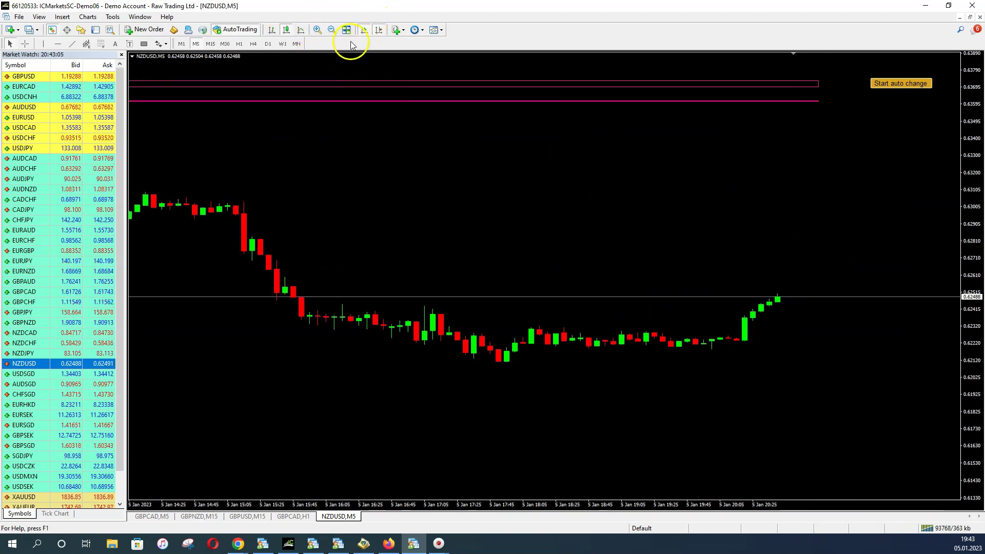
pyautogui.click(332, 29)
pyautogui.click(211, 43)
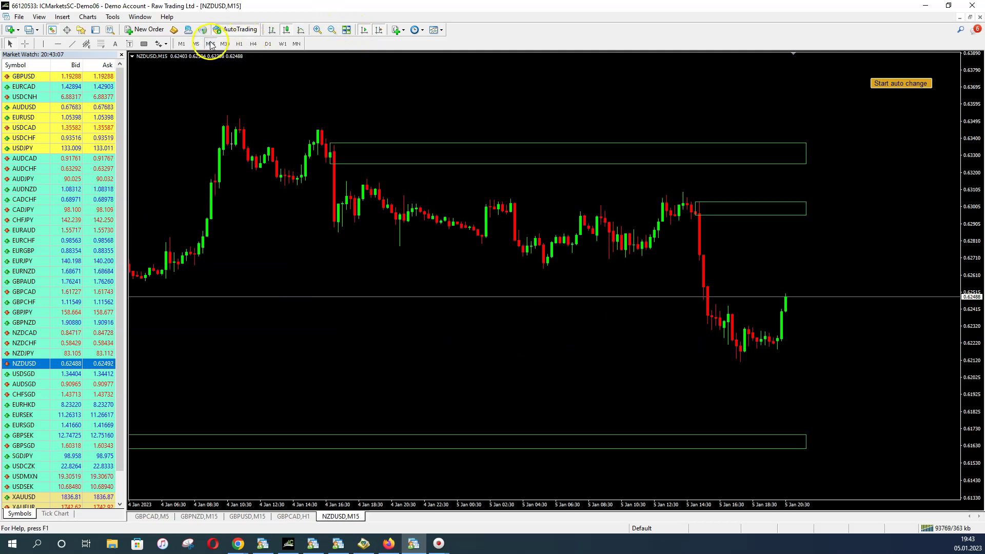
pyautogui.moveTo(963, 150); pyautogui.dragTo(970, 252)
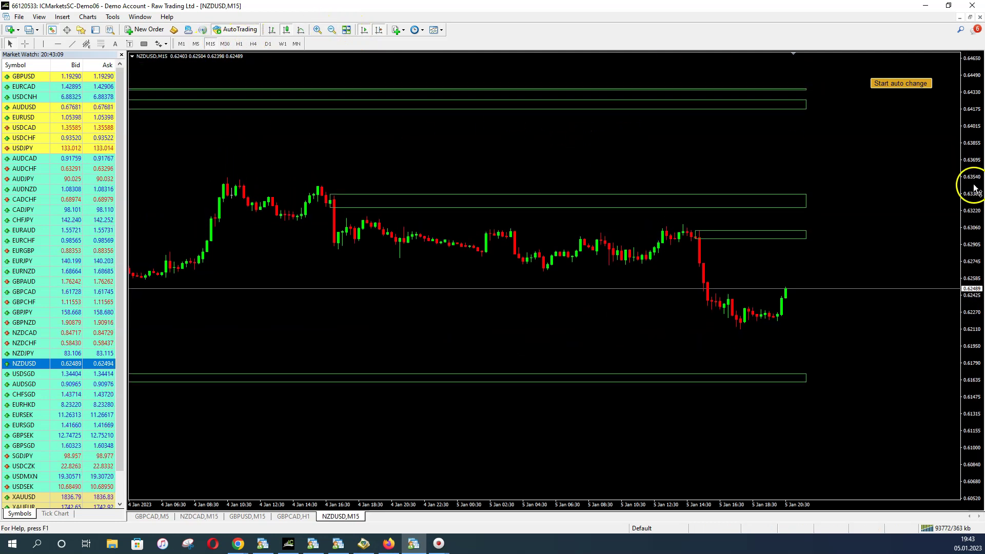
pyautogui.click(334, 30)
pyautogui.click(334, 30)
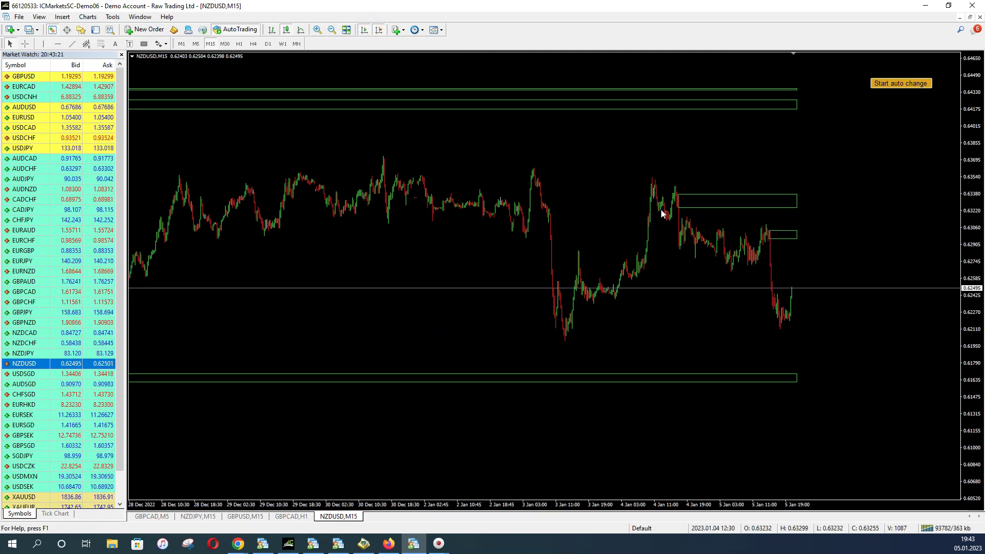
# Step: Stretch the M15 price scale and examine the candles forming the green supply zone at the 4 January drop
pyautogui.click(457, 101)
pyautogui.click(318, 29)
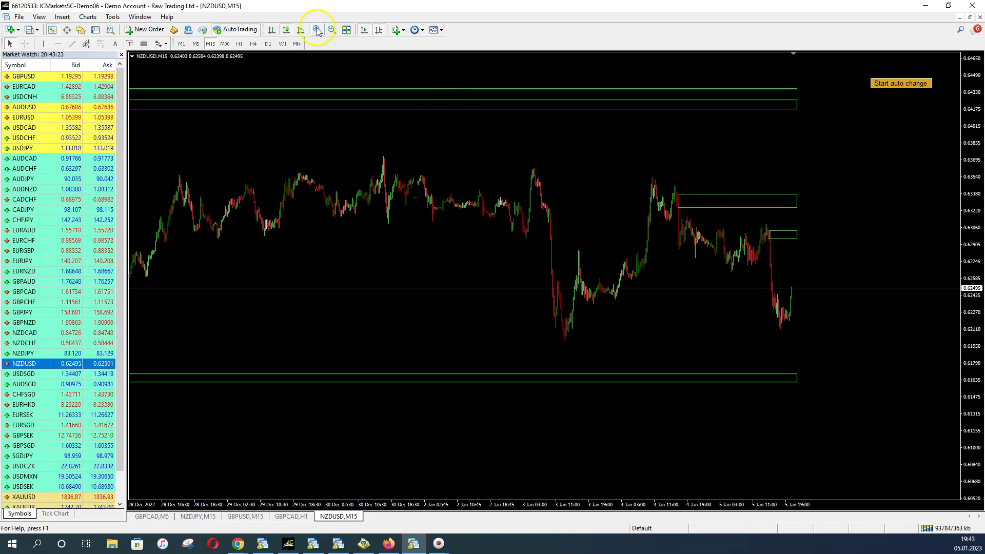
pyautogui.click(318, 29)
pyautogui.moveTo(977, 352); pyautogui.dragTo(374, 172)
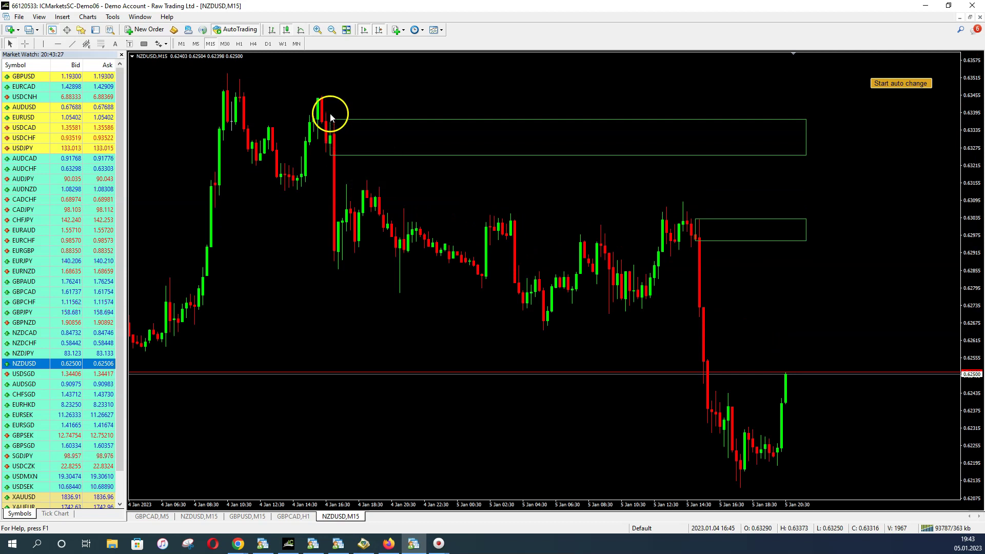
pyautogui.moveTo(334, 125)
pyautogui.mouseDown()
pyautogui.moveTo(334, 280)
pyautogui.moveTo(331, 106)
pyautogui.moveTo(334, 137)
pyautogui.mouseUp()
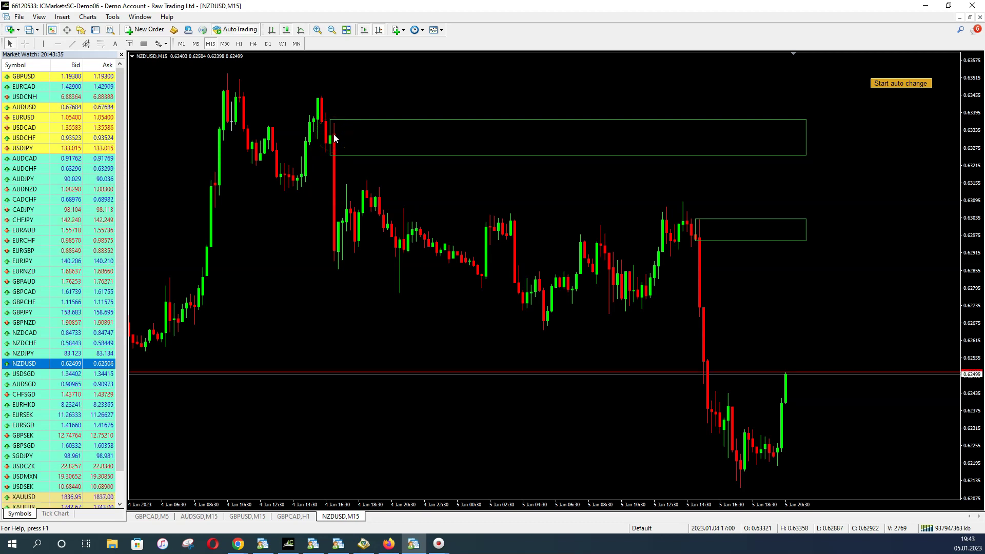
pyautogui.click(414, 182)
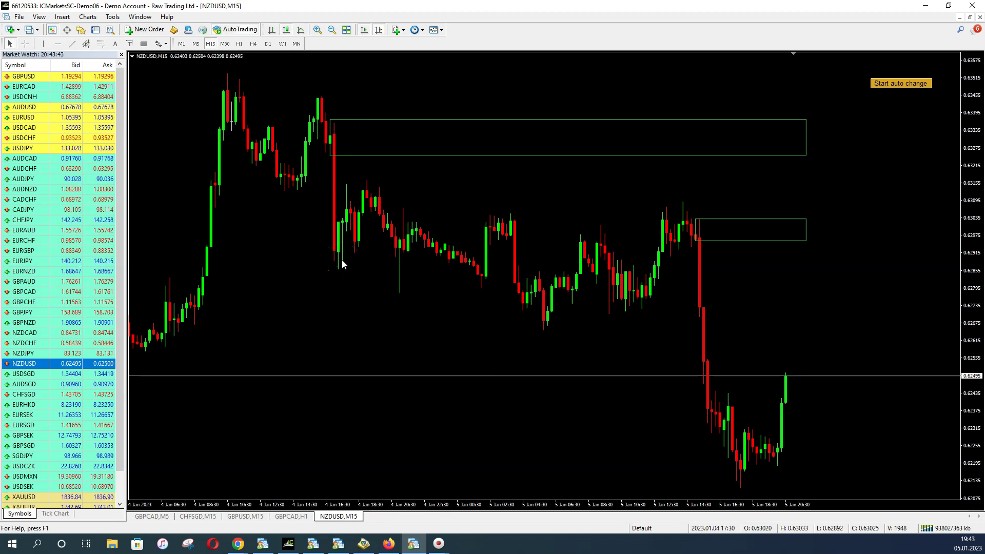
# Step: Trace the lower green demand zone on the M15 chart back to its origin in late November 2022
pyautogui.click(331, 30)
pyautogui.moveTo(970, 143); pyautogui.dragTo(970, 259)
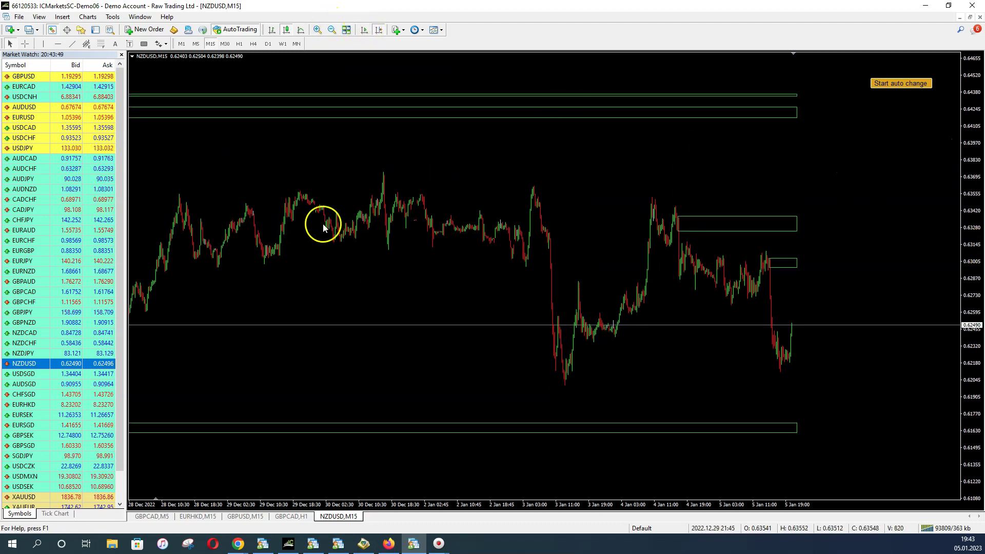
pyautogui.moveTo(387, 220); pyautogui.dragTo(631, 255)
pyautogui.moveTo(224, 285); pyautogui.dragTo(540, 210)
pyautogui.moveTo(952, 193); pyautogui.dragTo(975, 149)
pyautogui.moveTo(248, 391); pyautogui.dragTo(645, 345)
pyautogui.moveTo(152, 369); pyautogui.dragTo(539, 337)
pyautogui.moveTo(216, 333); pyautogui.dragTo(354, 331)
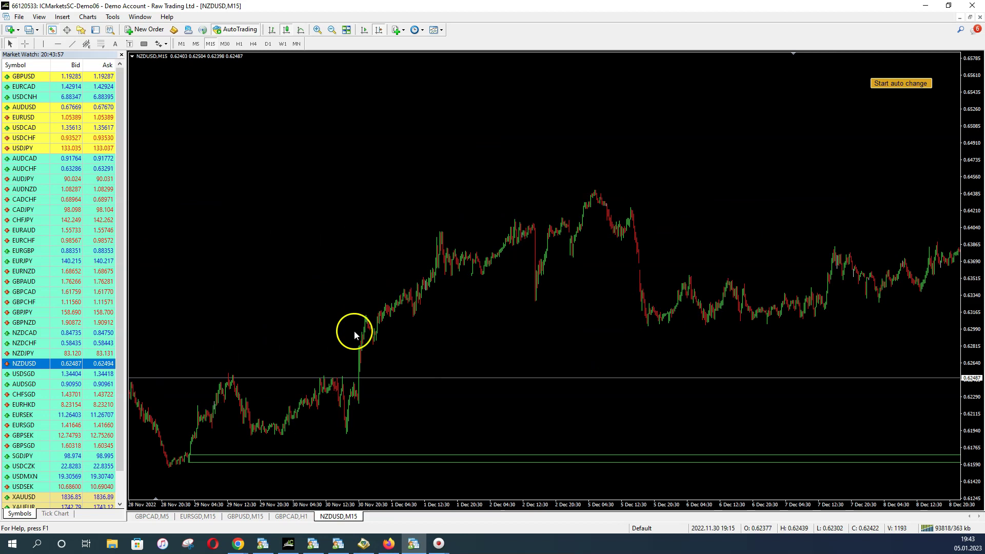
pyautogui.moveTo(220, 359); pyautogui.dragTo(545, 321)
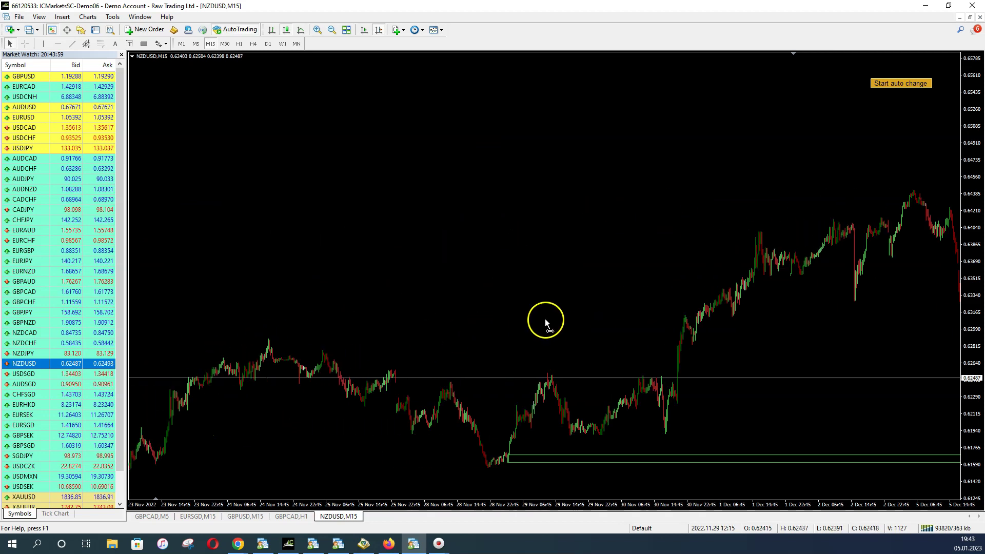
# Step: Examine up close the candles around the start of the green demand zone on 29 November 2022
pyautogui.click(317, 29)
pyautogui.click(318, 30)
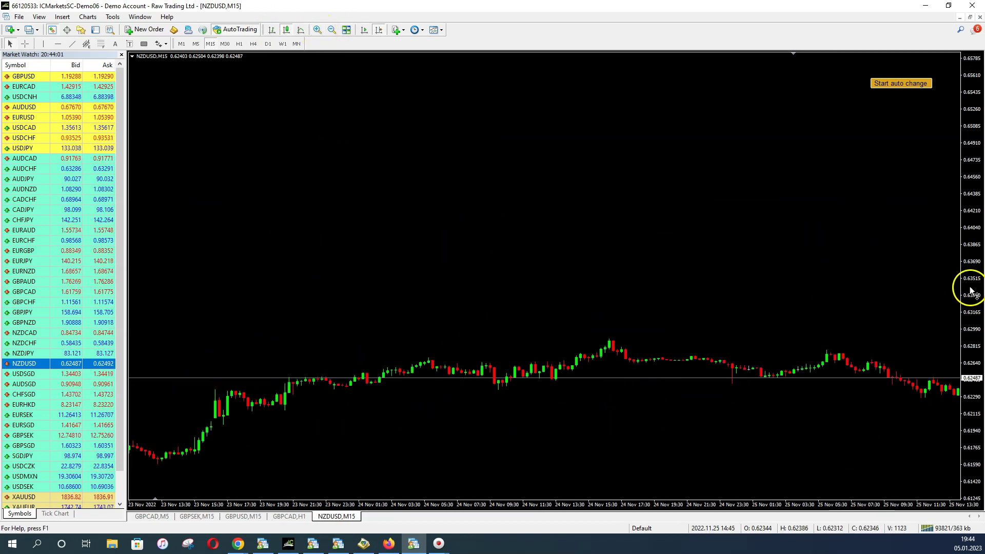
pyautogui.moveTo(981, 237); pyautogui.dragTo(413, 282)
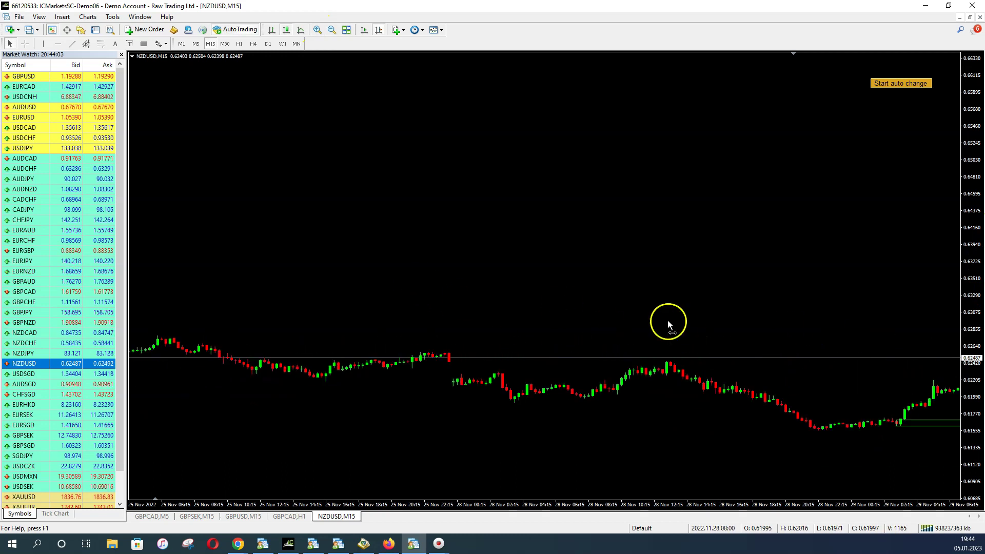
pyautogui.moveTo(667, 324); pyautogui.dragTo(523, 362)
pyautogui.moveTo(681, 395); pyautogui.dragTo(429, 367)
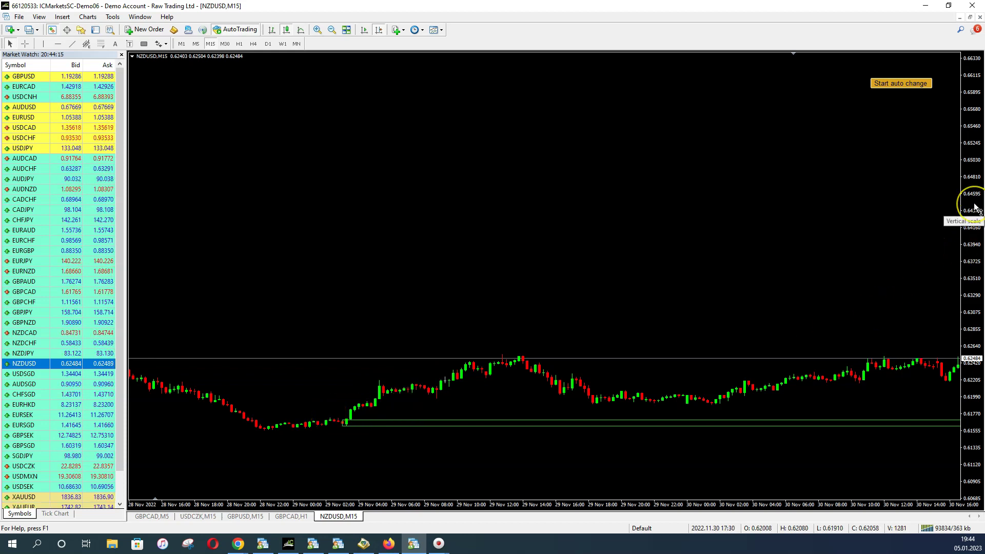
pyautogui.click(976, 282)
pyautogui.click(374, 408)
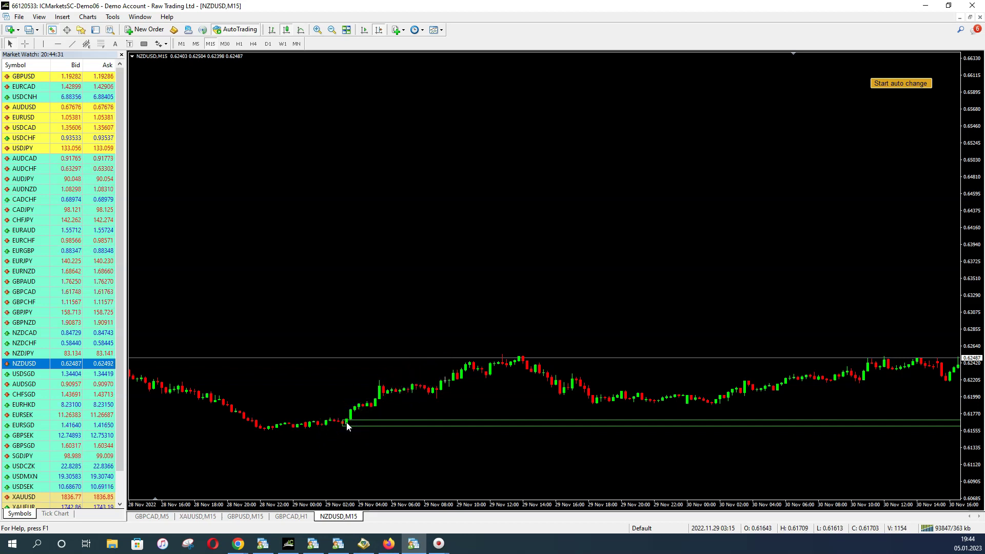
# Step: Return to the latest candles, switch the NZDUSD chart to M30 and examine the nearest supply zones above price
pyautogui.click(365, 34)
pyautogui.moveTo(974, 292); pyautogui.dragTo(952, 122)
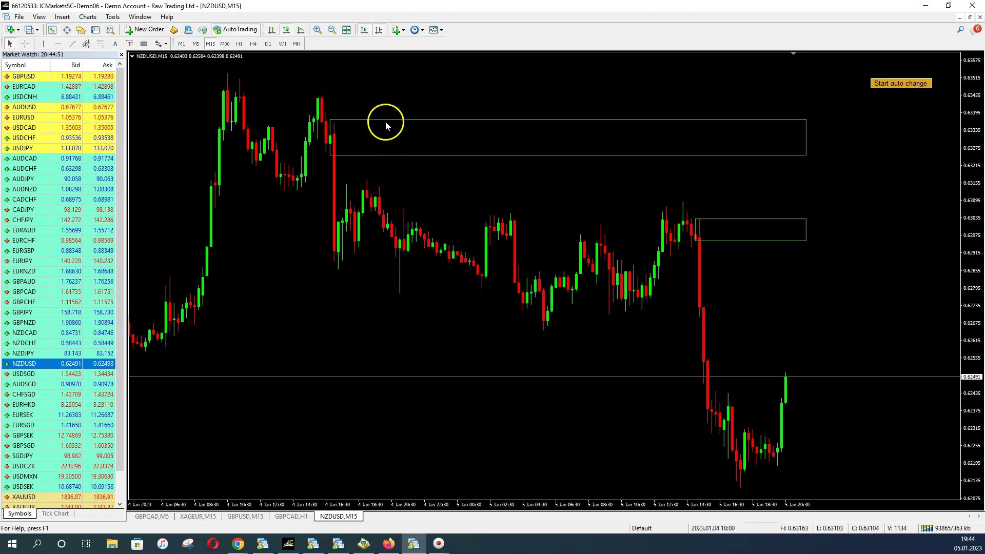
pyautogui.click(225, 44)
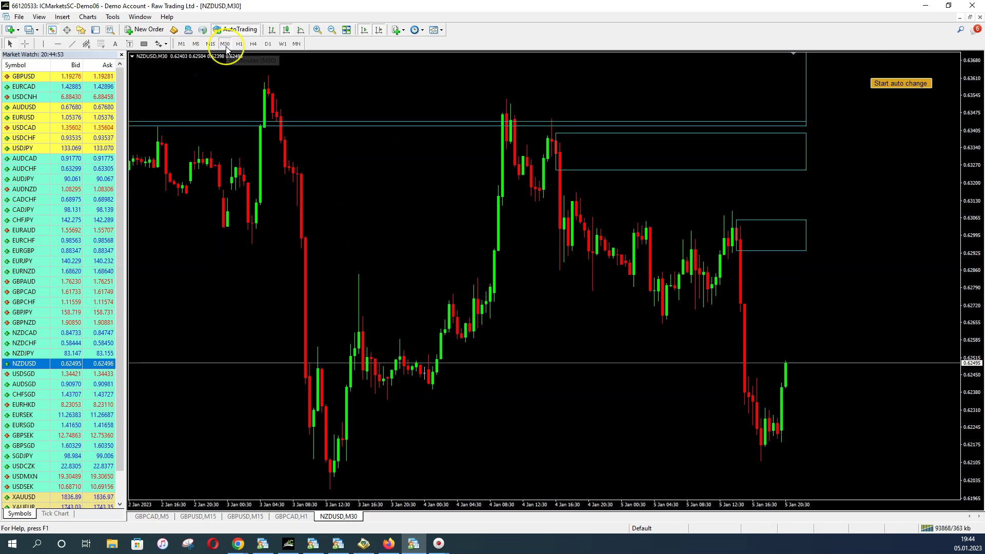
pyautogui.click(363, 202)
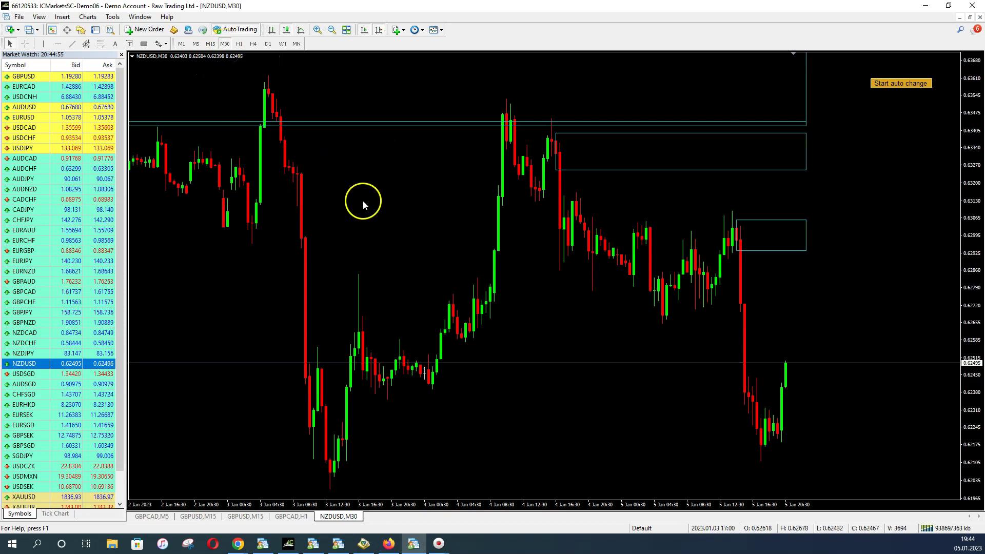
pyautogui.click(561, 135)
pyautogui.click(834, 134)
pyautogui.click(791, 236)
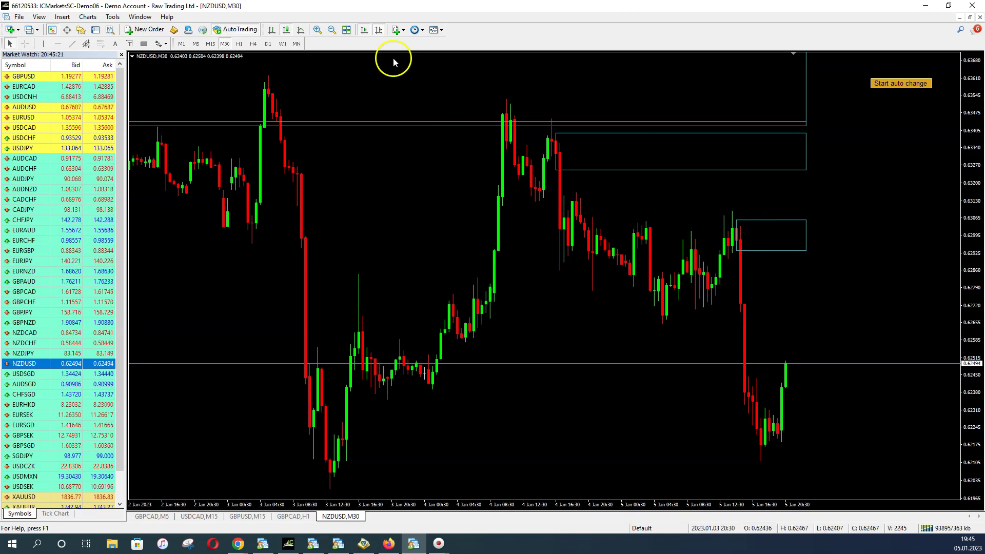
# Step: Trace the larger overlapping supply zones on the M30 chart back to their starting candles in December 2022
pyautogui.click(332, 31)
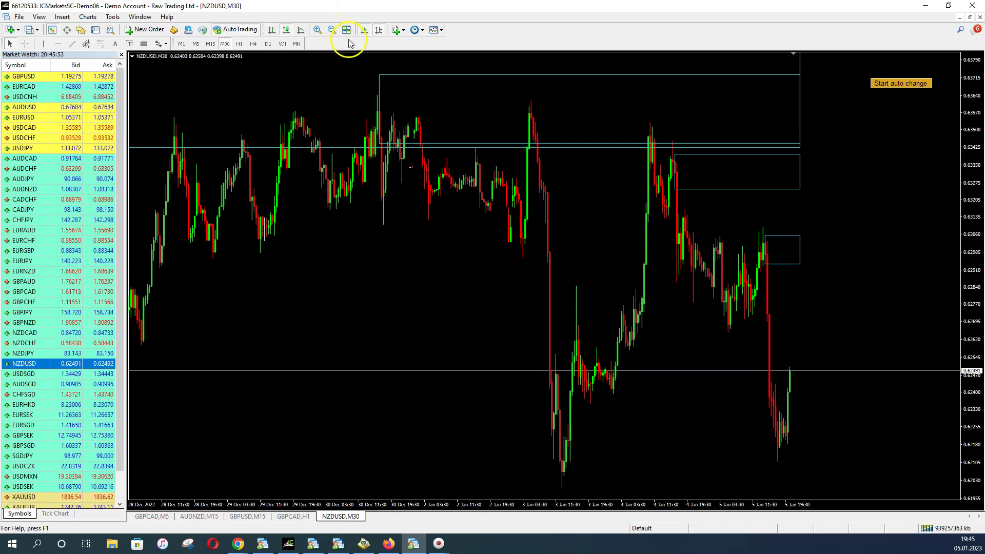
pyautogui.moveTo(287, 108); pyautogui.dragTo(553, 113)
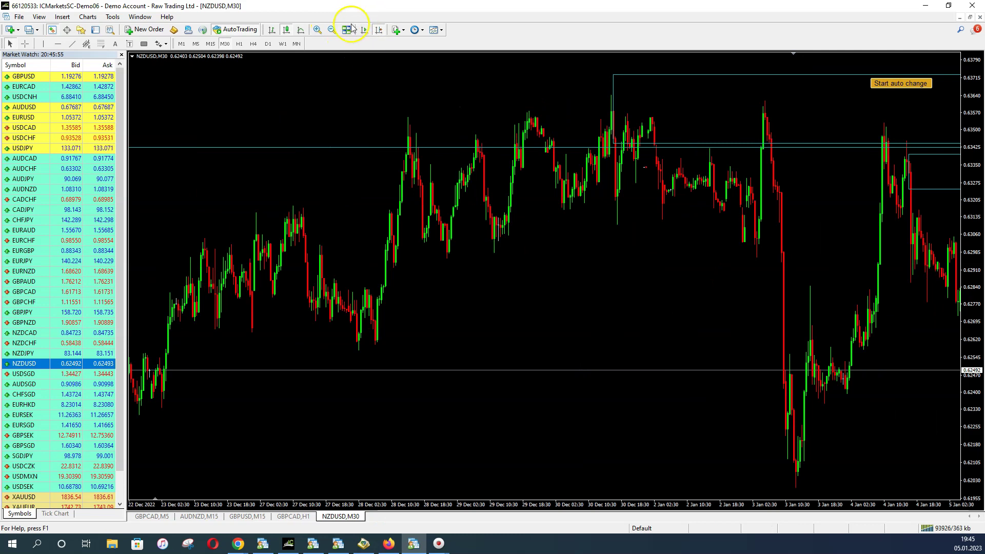
pyautogui.click(333, 31)
pyautogui.moveTo(326, 139); pyautogui.dragTo(373, 113)
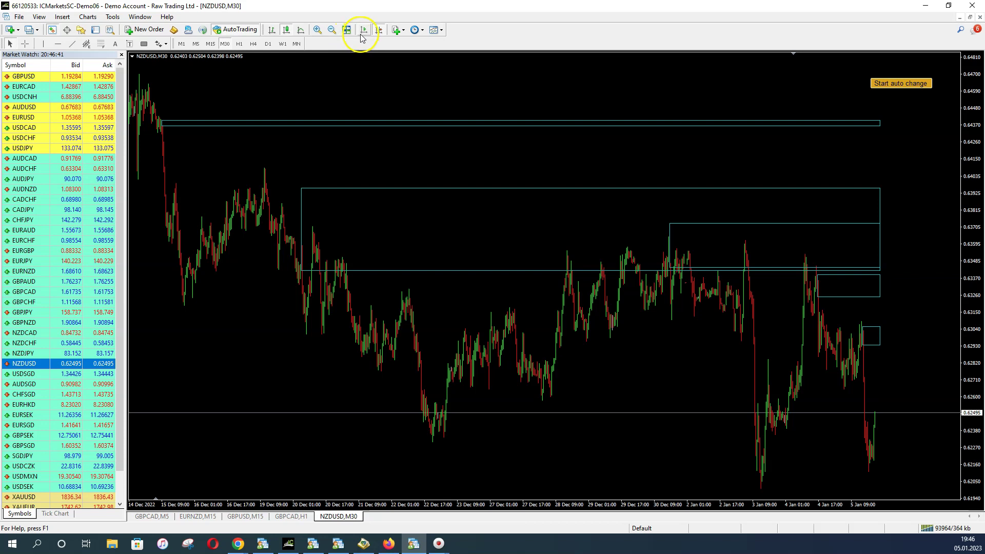
# Step: Switch the NZDUSD chart to H1 and examine the white supply zone formed before the 5 January drop
pyautogui.click(318, 30)
pyautogui.click(318, 30)
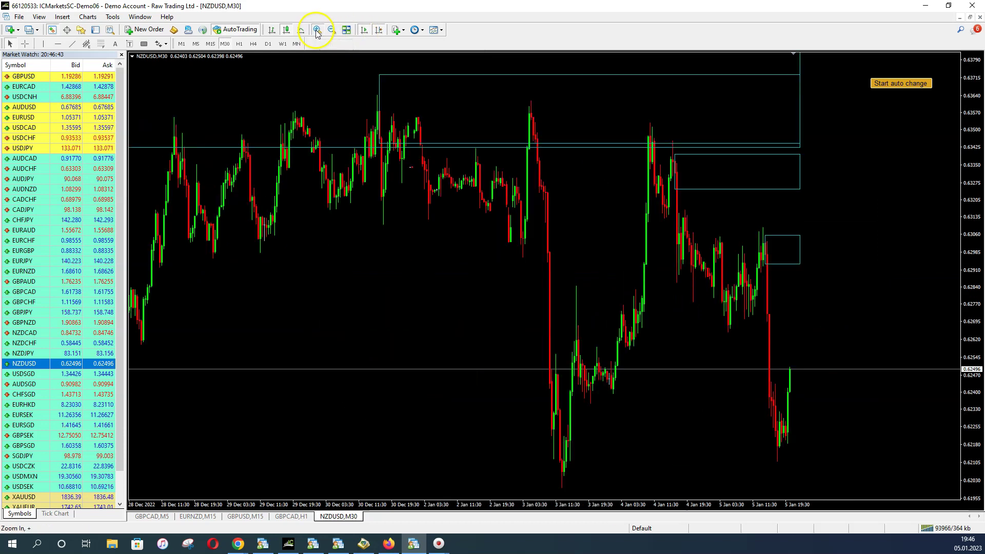
pyautogui.click(318, 29)
pyautogui.click(241, 45)
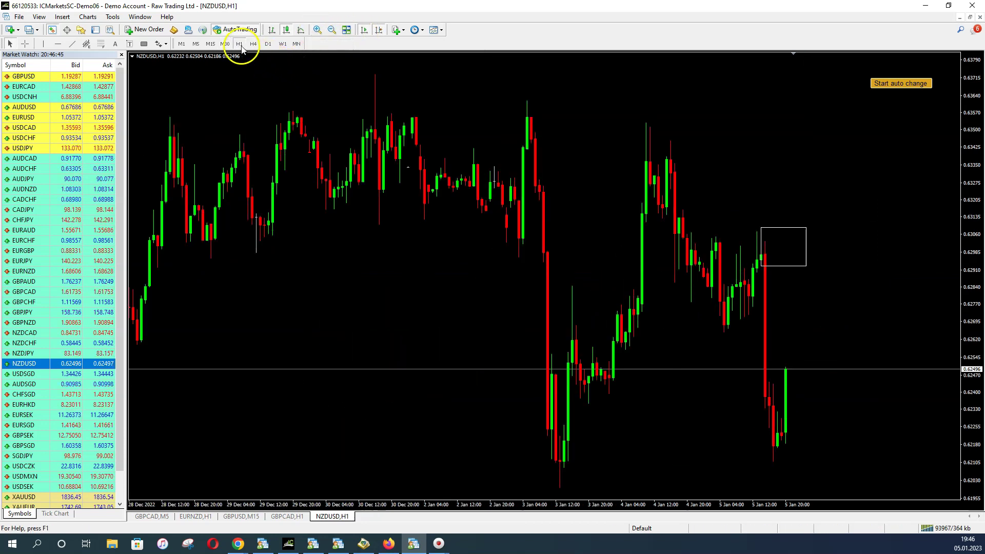
pyautogui.click(760, 266)
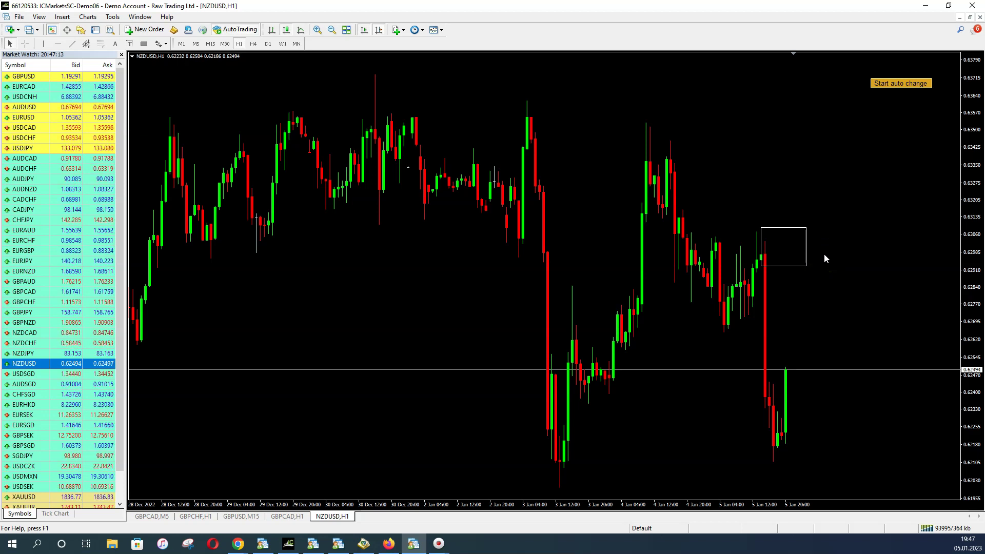
pyautogui.click(827, 287)
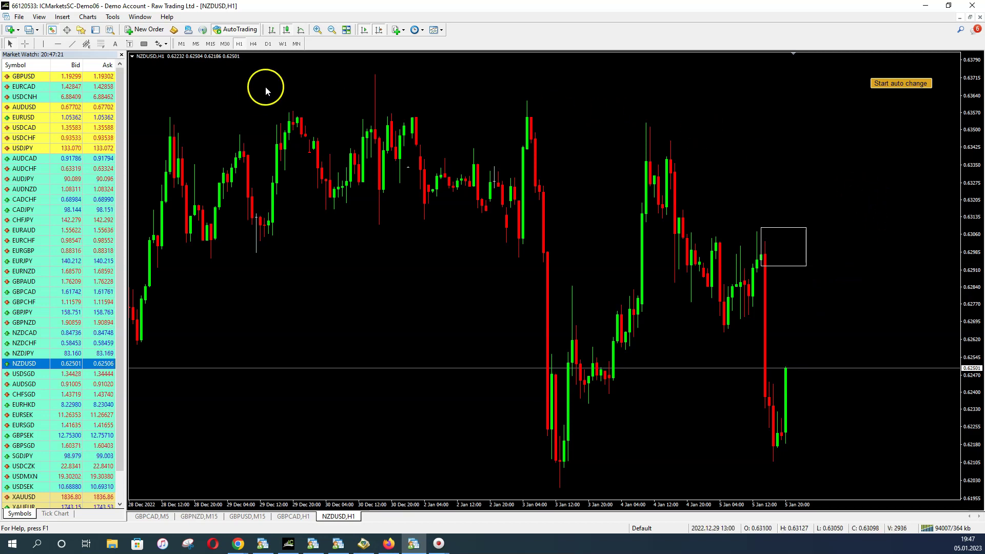
# Step: Switch the NZDUSD chart to H4 and bring the candles before the 30 November 2022 demand zone into view
pyautogui.click(253, 45)
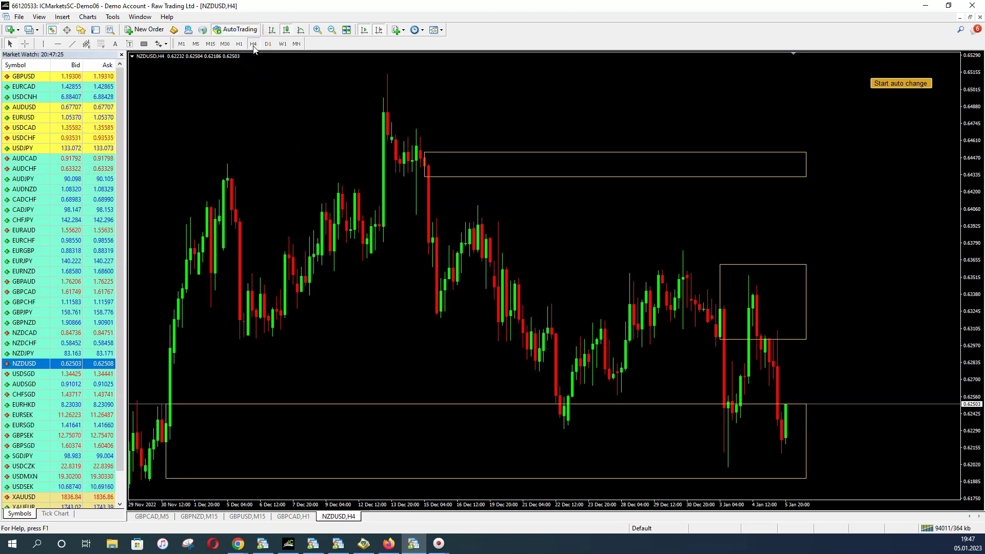
pyautogui.click(211, 147)
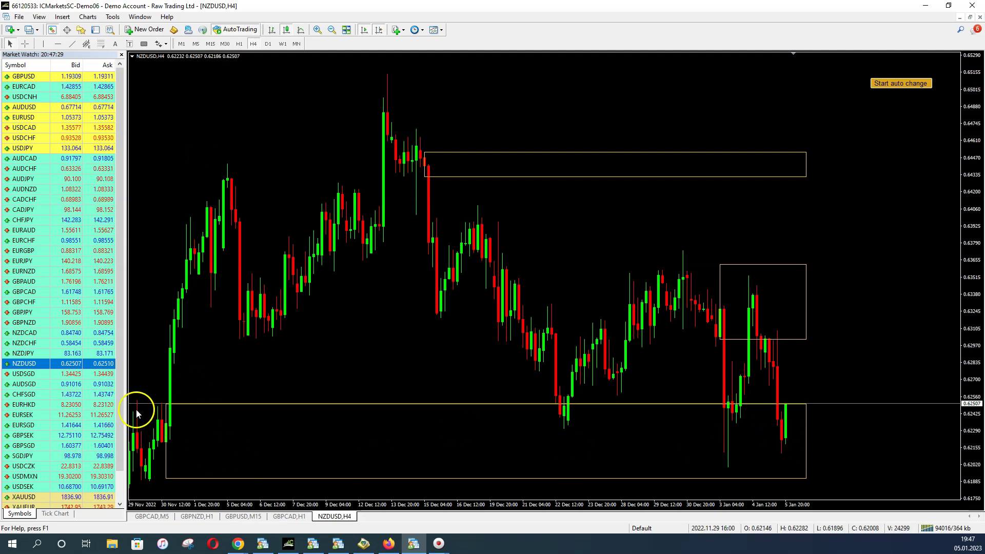
pyautogui.scroll(3, 294, 343)
pyautogui.scroll(-3, 294, 343)
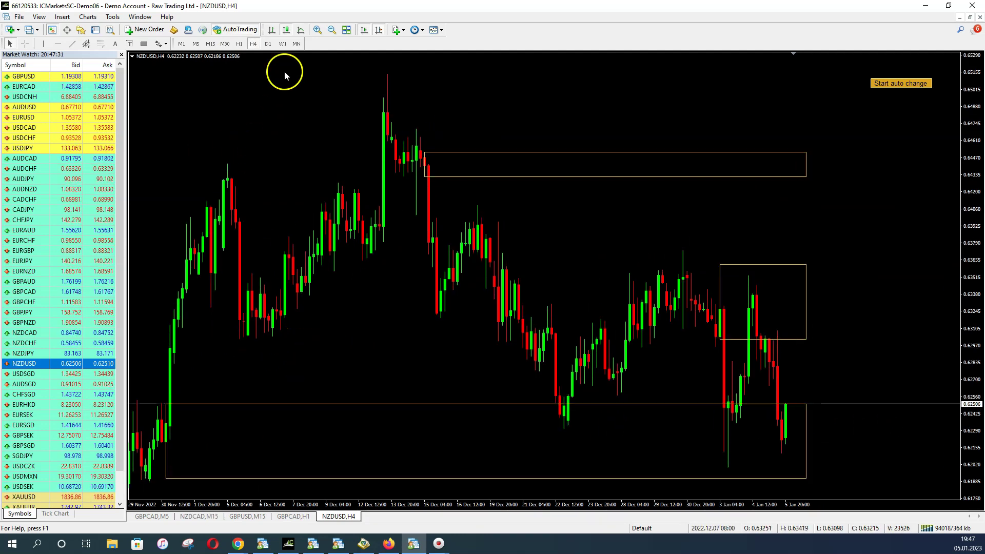
pyautogui.moveTo(277, 154); pyautogui.dragTo(328, 159)
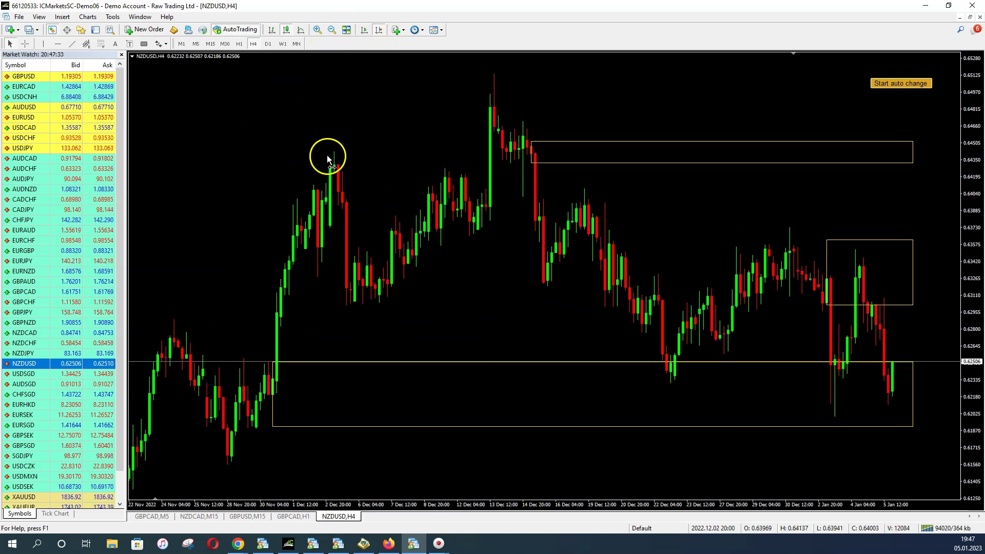
# Step: Examine the candle that starts the H4 demand zone on 30 November 2022 and the rally leaving it
pyautogui.click(271, 380)
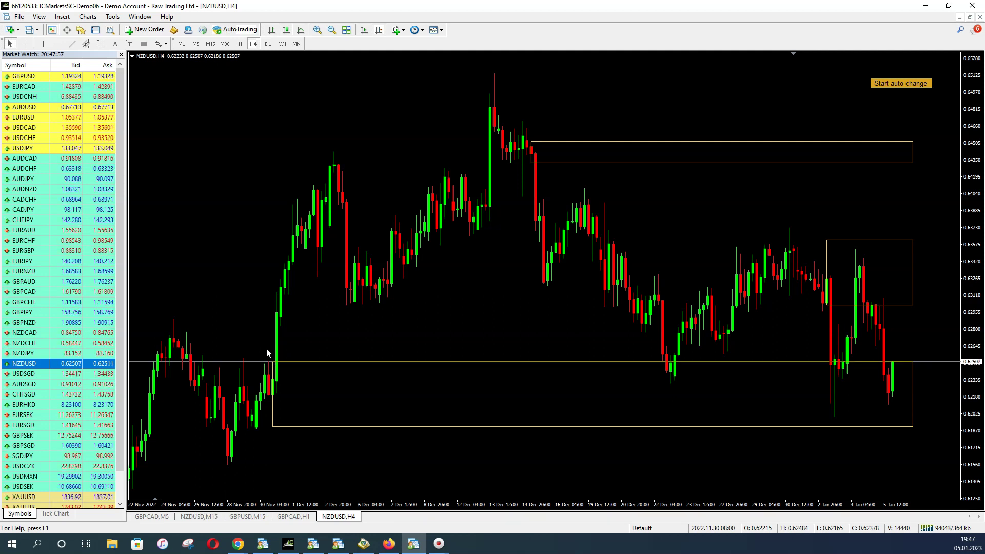
pyautogui.click(298, 360)
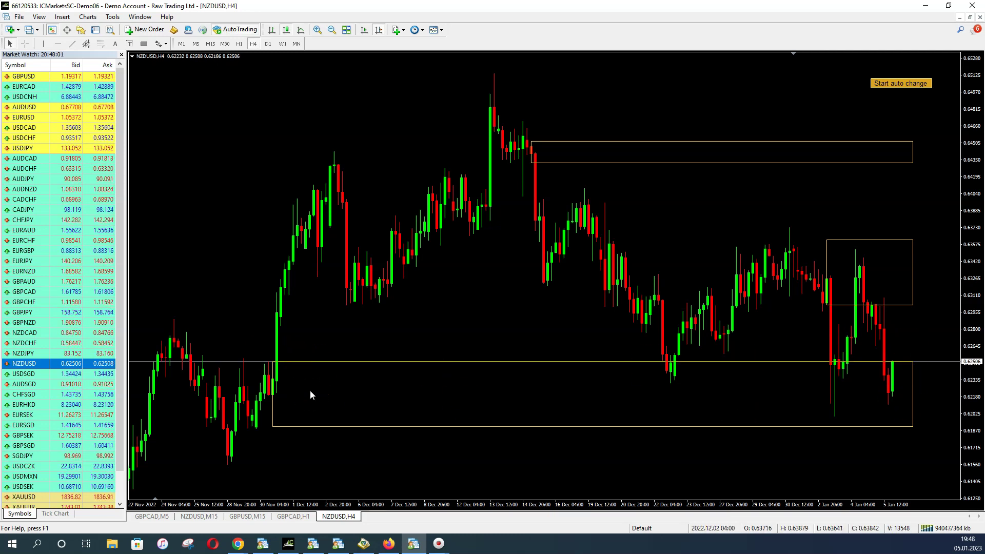
pyautogui.click(270, 324)
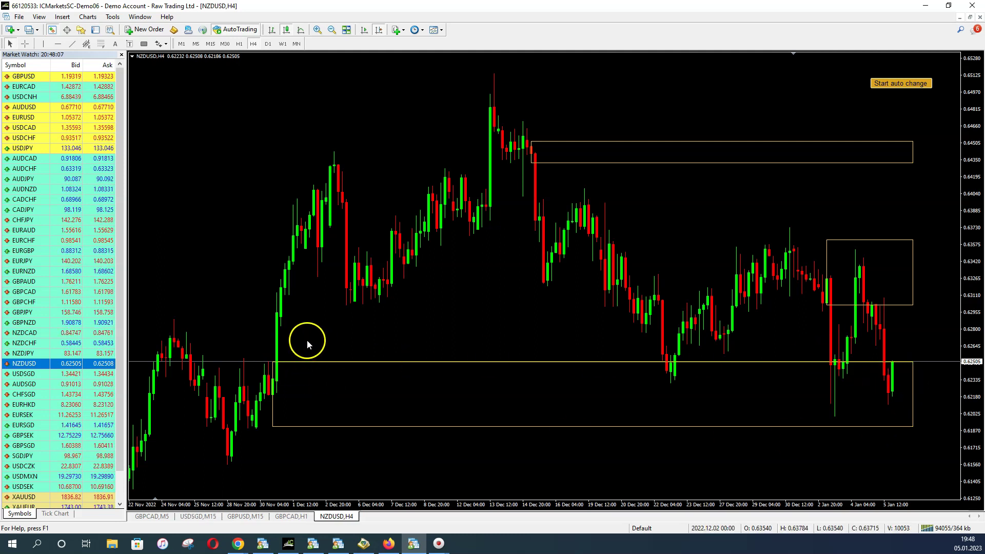
pyautogui.moveTo(282, 290)
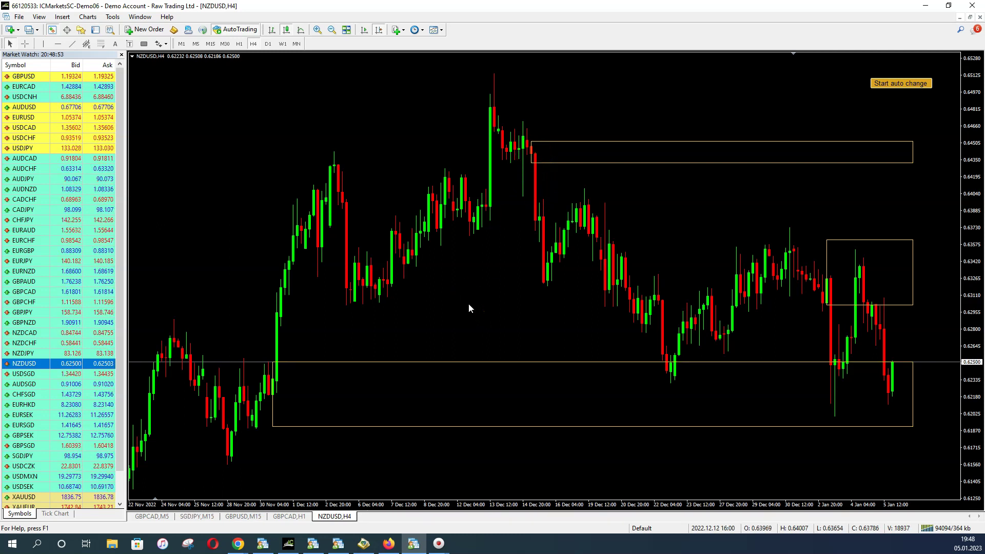
pyautogui.click(352, 355)
pyautogui.click(262, 348)
pyautogui.click(277, 297)
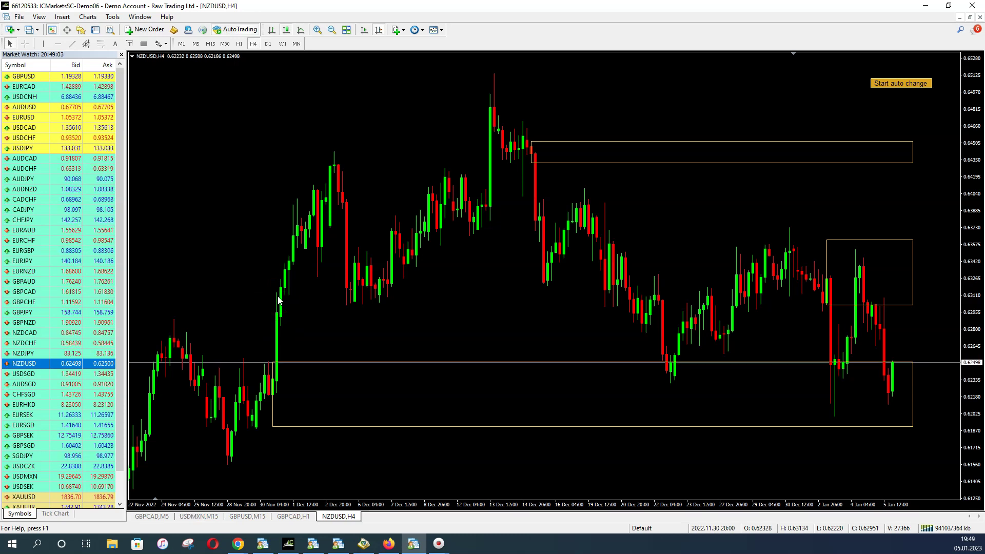
pyautogui.click(239, 321)
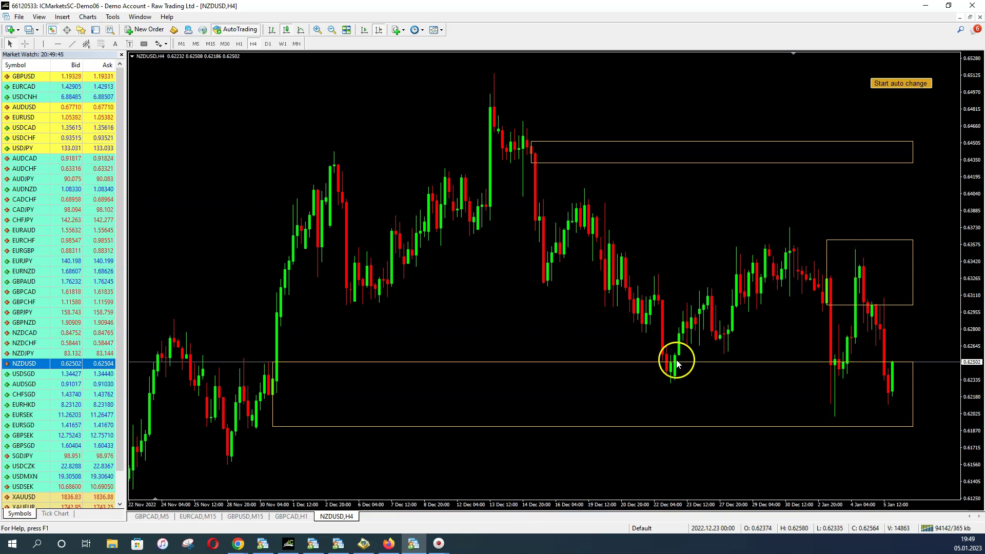
# Step: Examine the H4 demand zone's retests around 23 December, 3 January and the latest 5 January candles
pyautogui.moveTo(672, 366)
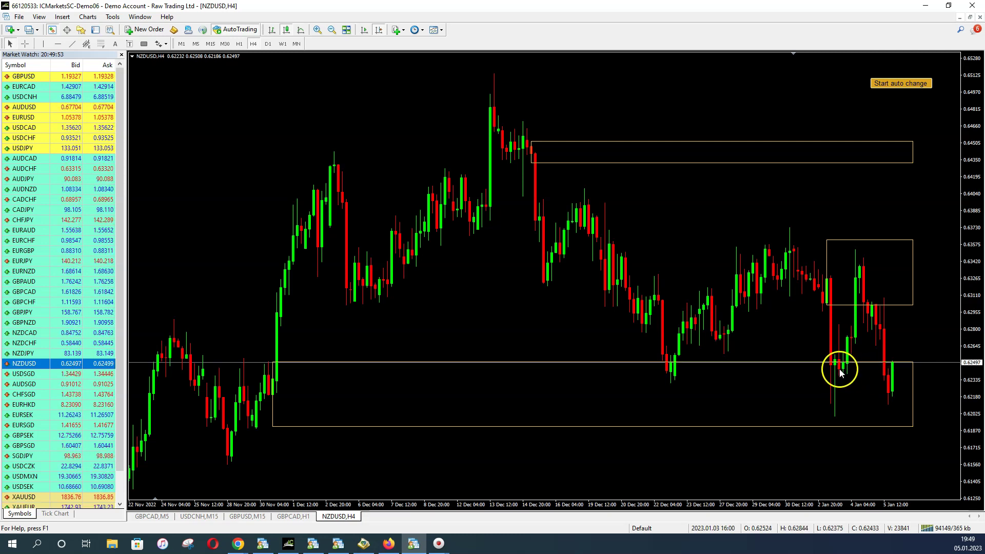
pyautogui.moveTo(840, 374)
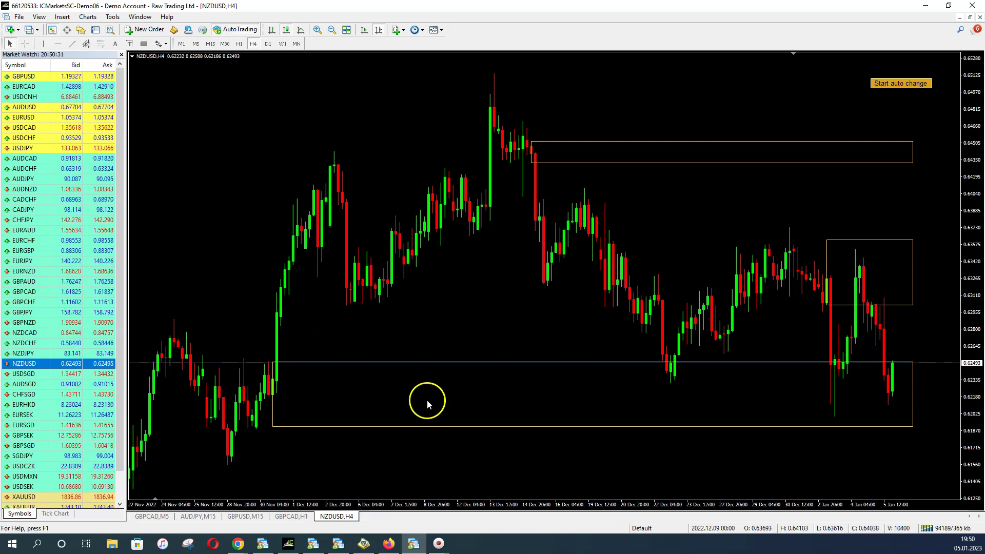
pyautogui.click(891, 370)
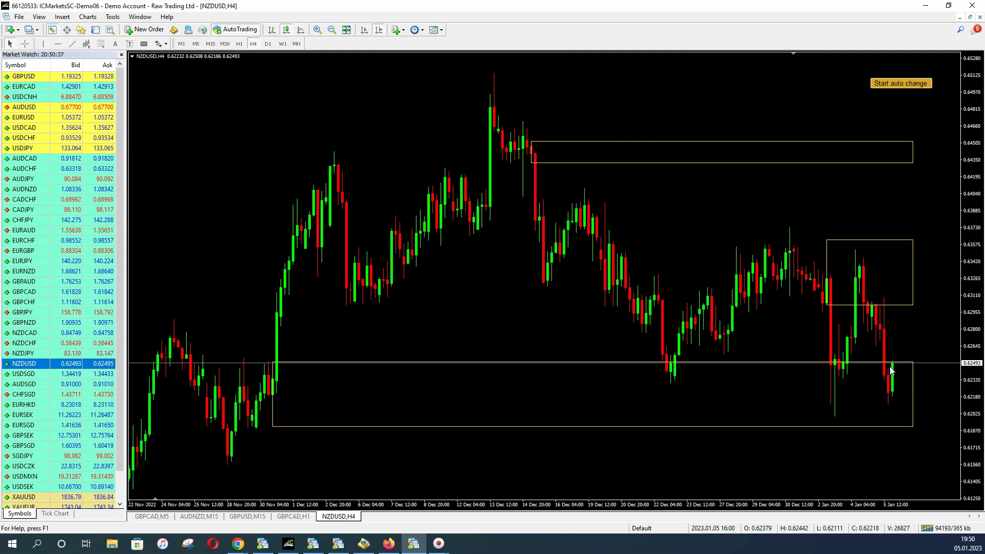
pyautogui.click(892, 368)
pyautogui.click(891, 362)
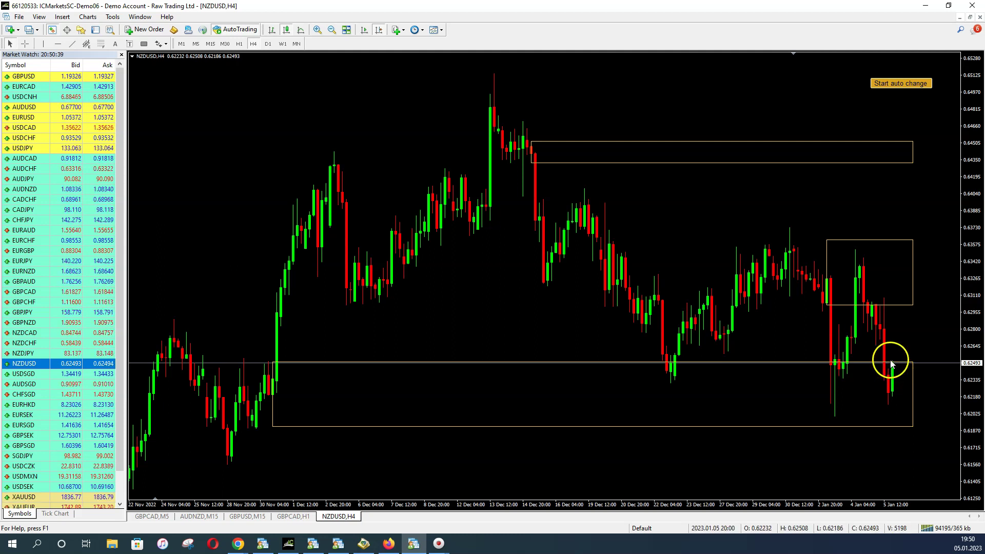
# Step: Examine the H4 supply zone formed at the start of January 2023 and the price drop from it toward the demand zone
pyautogui.click(906, 255)
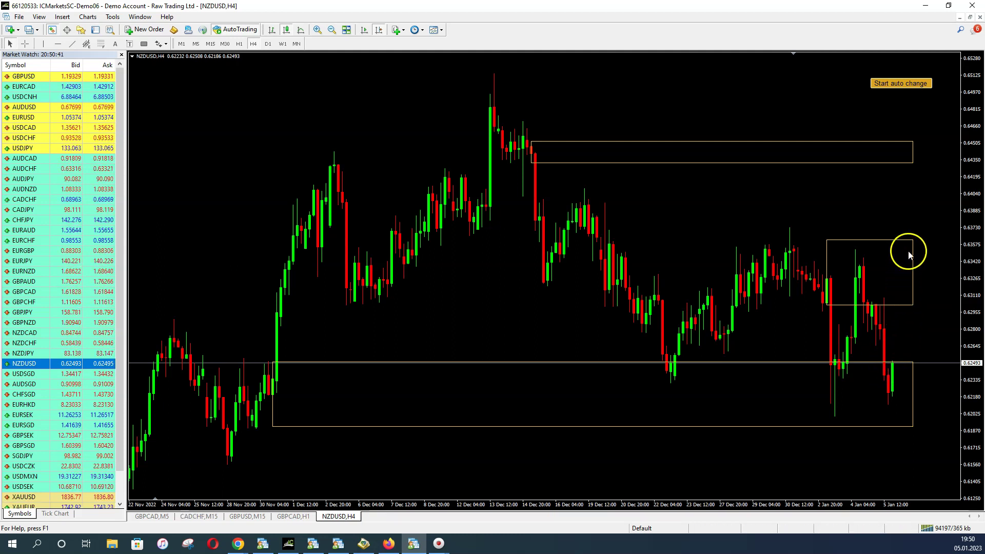
pyautogui.click(911, 273)
pyautogui.click(583, 315)
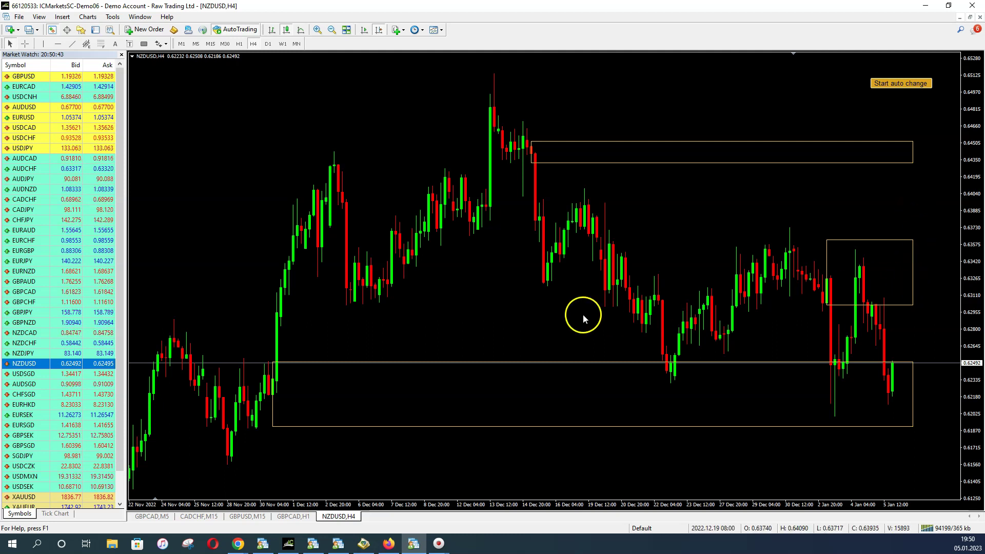
pyautogui.click(836, 414)
pyautogui.click(824, 229)
pyautogui.click(912, 282)
pyautogui.click(871, 315)
pyautogui.click(827, 251)
pyautogui.click(934, 330)
pyautogui.click(819, 297)
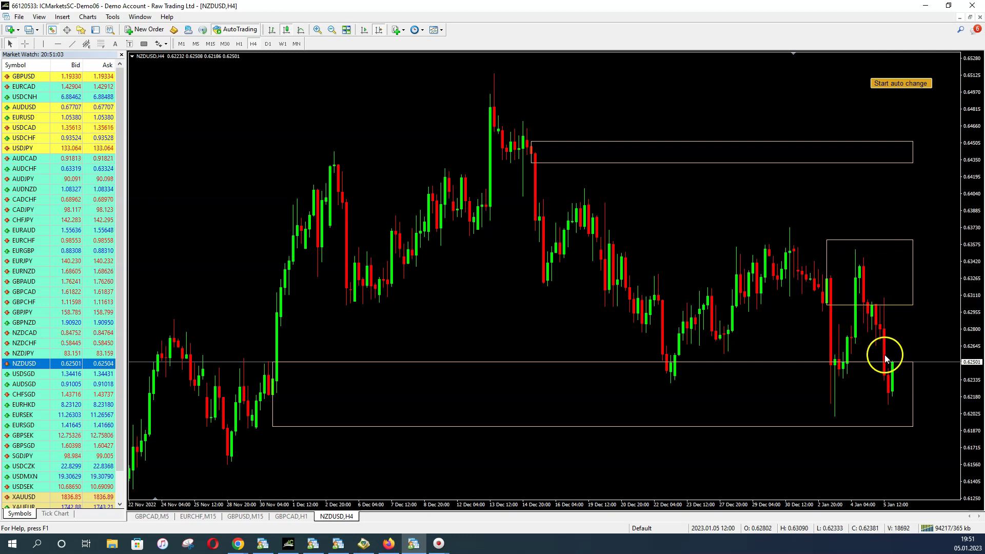
pyautogui.moveTo(891, 395)
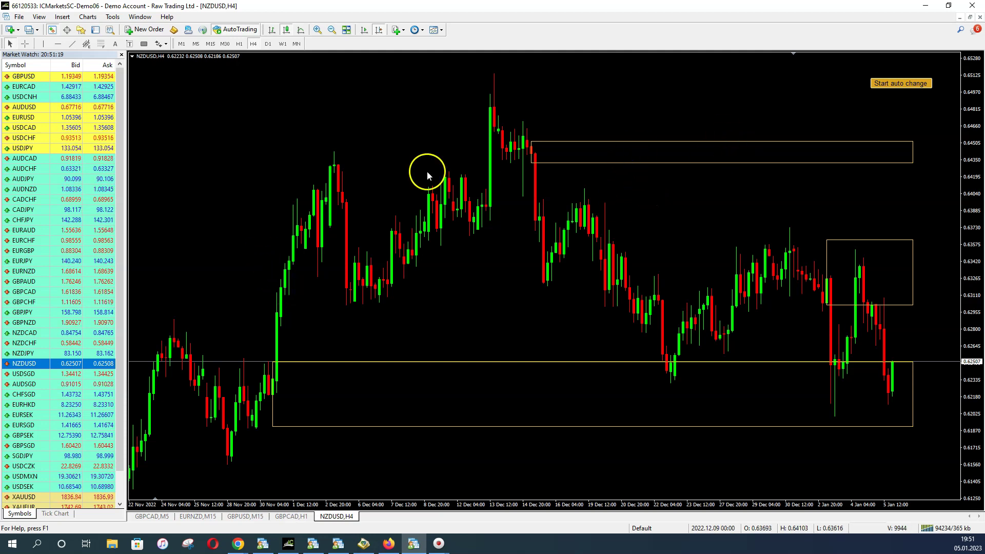
# Step: Switch the NZDUSD chart to D1, return to the latest candles and check for daily zones
pyautogui.click(267, 45)
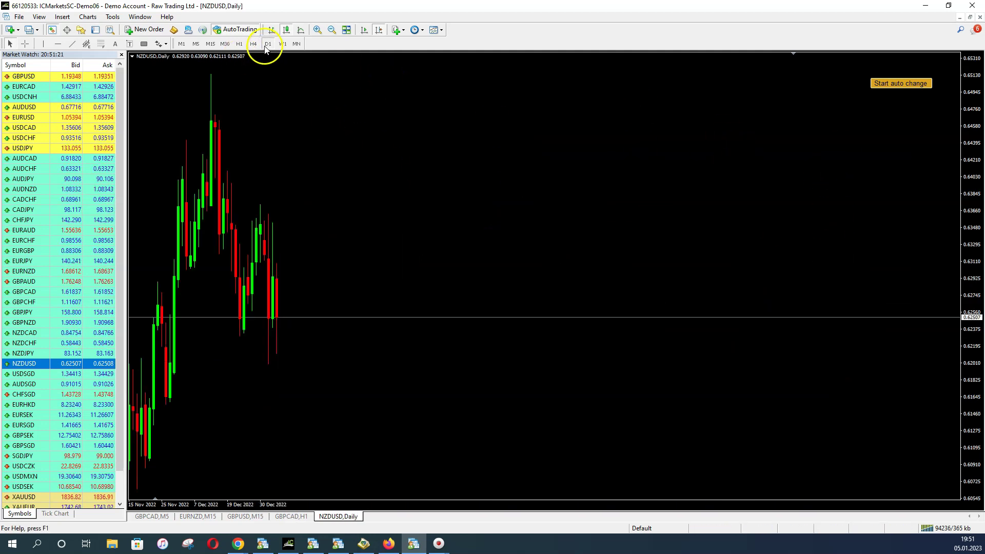
pyautogui.click(379, 29)
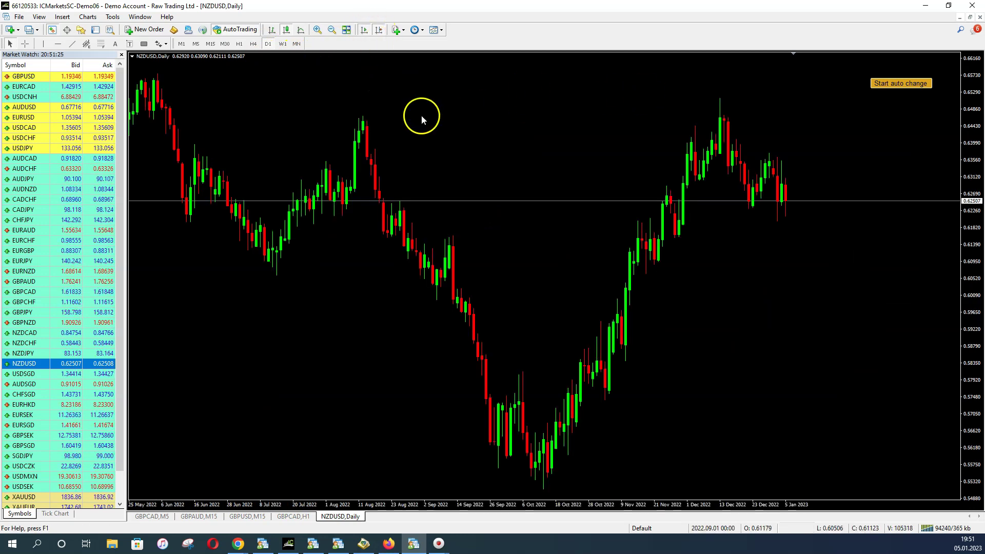
pyautogui.moveTo(961, 103); pyautogui.dragTo(949, 7)
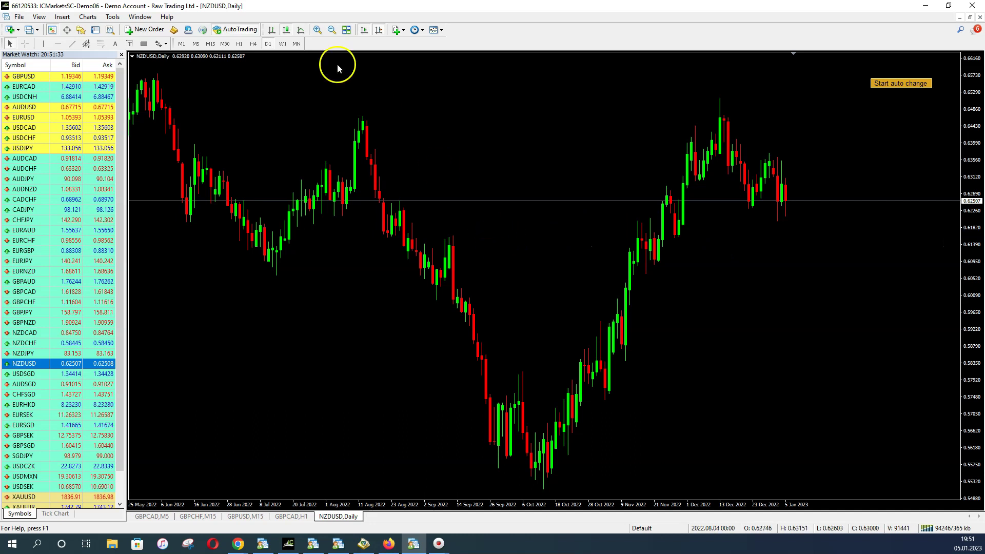
# Step: Switch the NZDUSD chart to W1, slightly compress the price scale and examine the large demand zone starting in March 2020
pyautogui.click(282, 44)
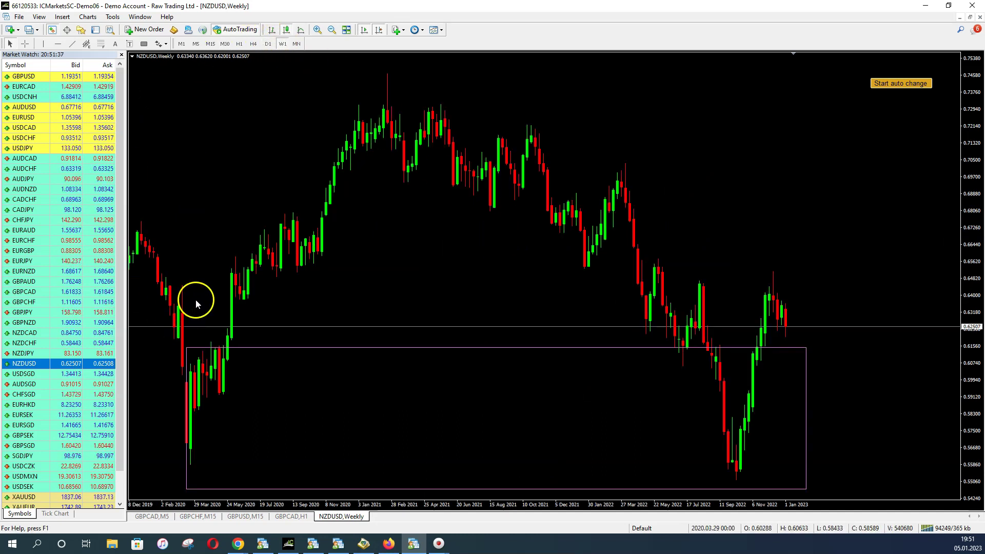
pyautogui.click(180, 354)
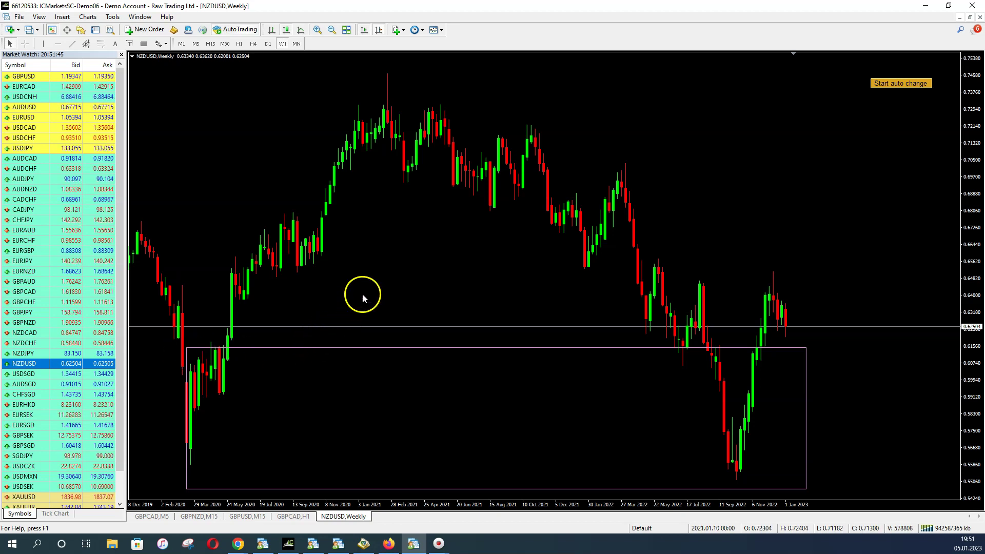
pyautogui.moveTo(976, 149); pyautogui.dragTo(973, 158)
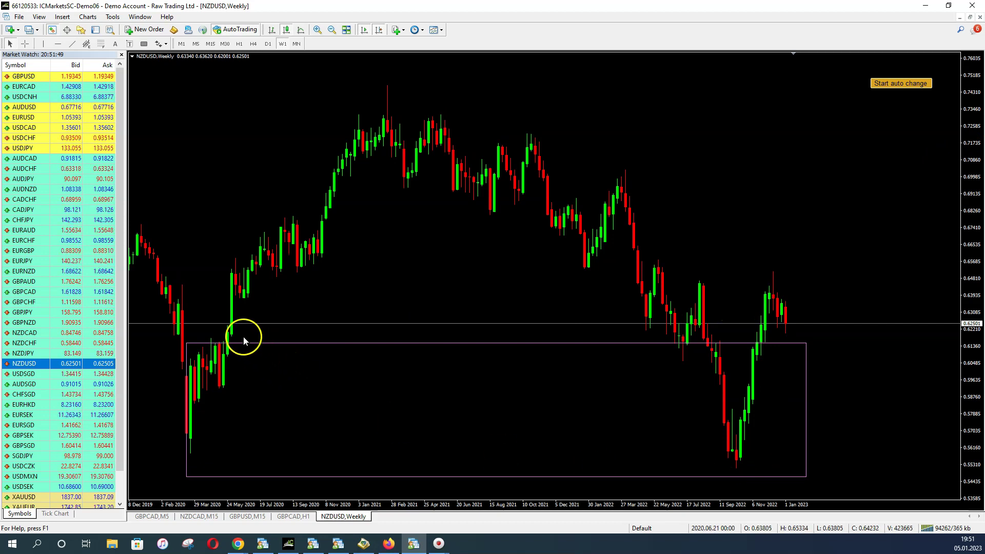
# Step: Measure the weekly demand zone's height with the crosshair, plus the late-2022 rise from its upper edge to the following high
pyautogui.click(25, 44)
pyautogui.moveTo(386, 335); pyautogui.dragTo(387, 481)
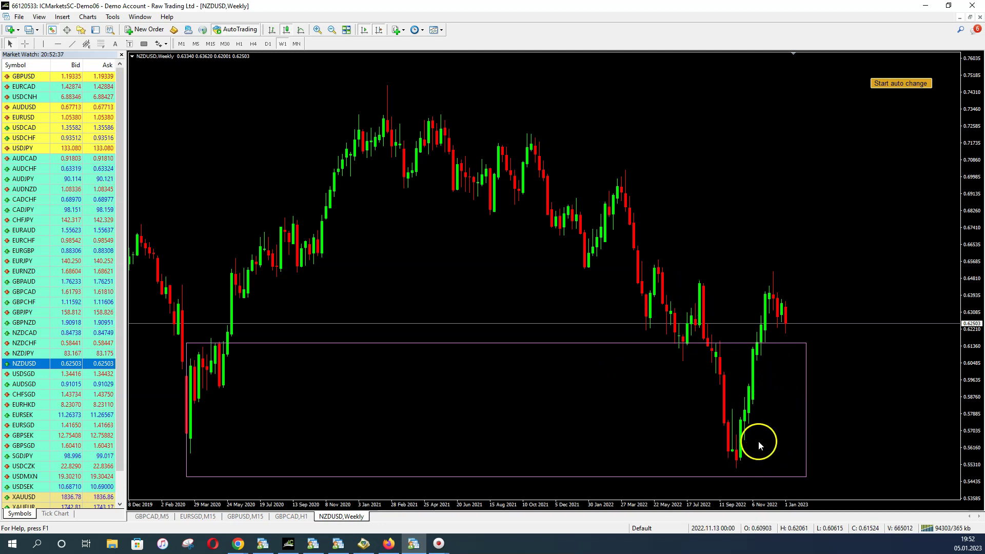
pyautogui.click(25, 44)
pyautogui.moveTo(760, 340); pyautogui.dragTo(772, 276)
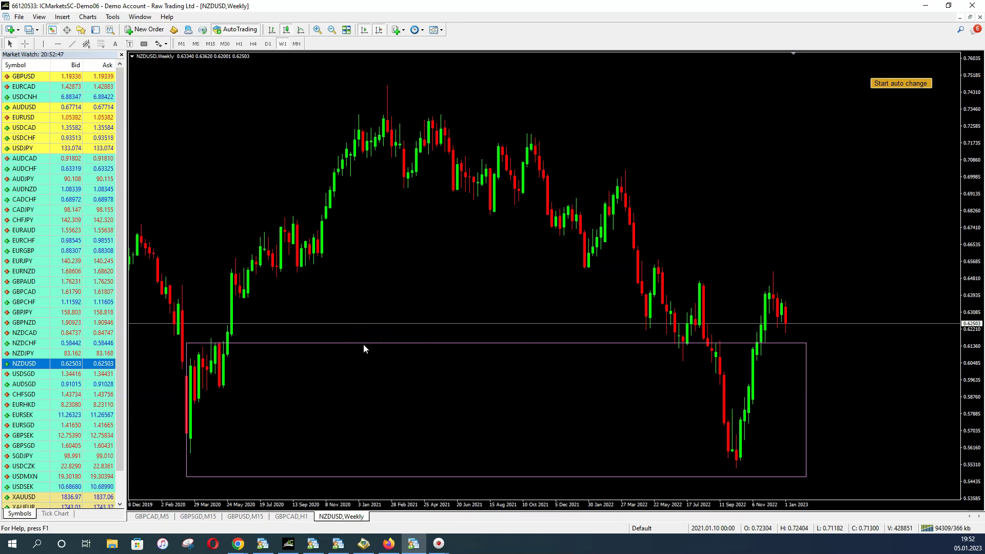
# Step: Switch the NZDUSD chart to MN1 and measure the height of the lower supply zone with the crosshair
pyautogui.click(296, 45)
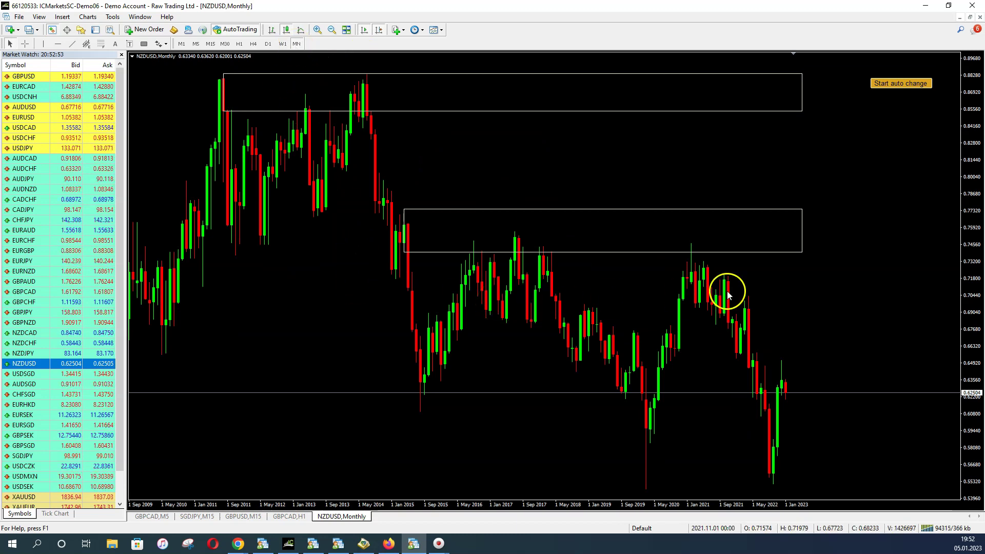
pyautogui.middleClick(498, 212)
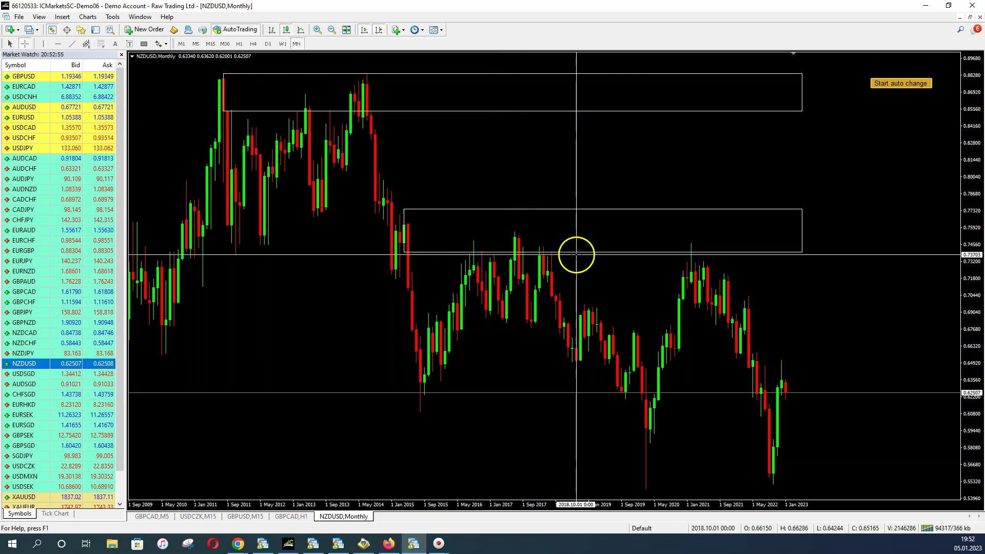
pyautogui.moveTo(607, 256); pyautogui.dragTo(607, 203)
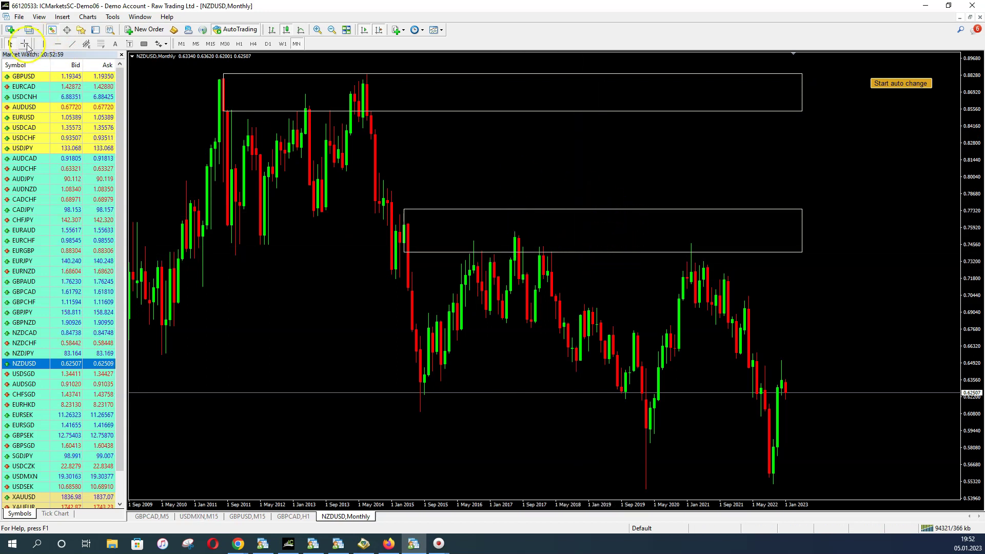
# Step: Measure the upper monthly supply zone's height and the fall from the lower zone's 2021 retest to the 2022 low
pyautogui.middleClick(495, 121)
pyautogui.moveTo(502, 115); pyautogui.dragTo(502, 70)
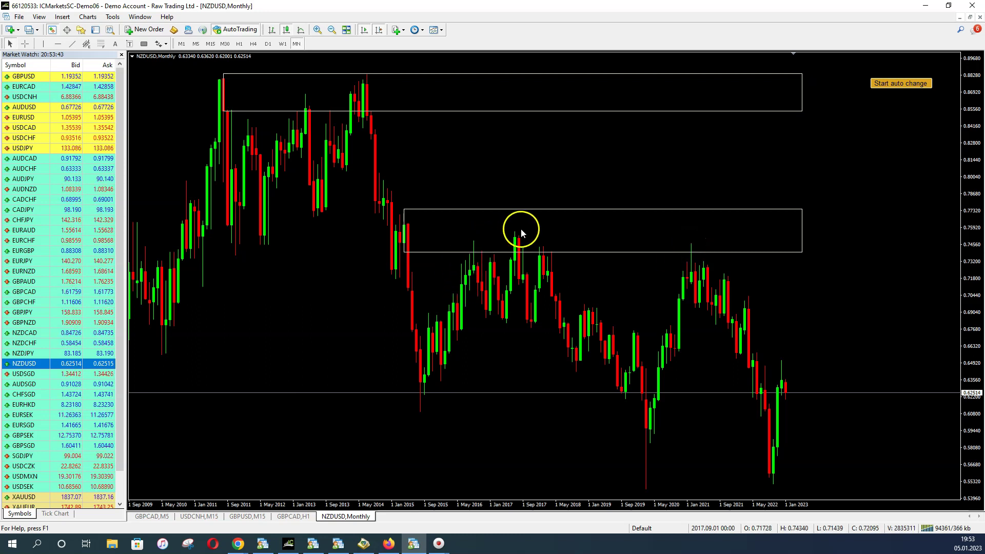
pyautogui.click(25, 43)
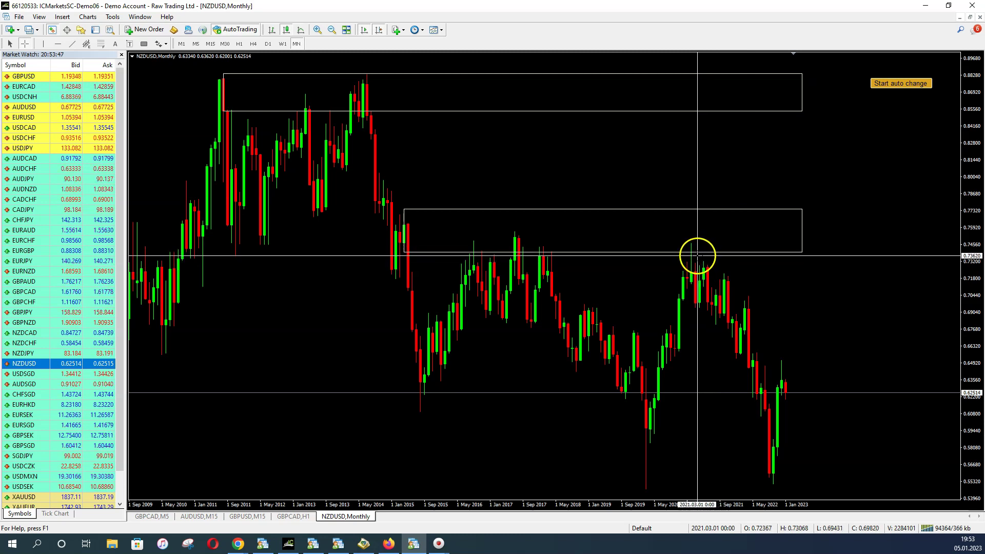
pyautogui.moveTo(697, 255)
pyautogui.mouseDown()
pyautogui.moveTo(769, 425)
pyautogui.moveTo(775, 480)
pyautogui.mouseUp()
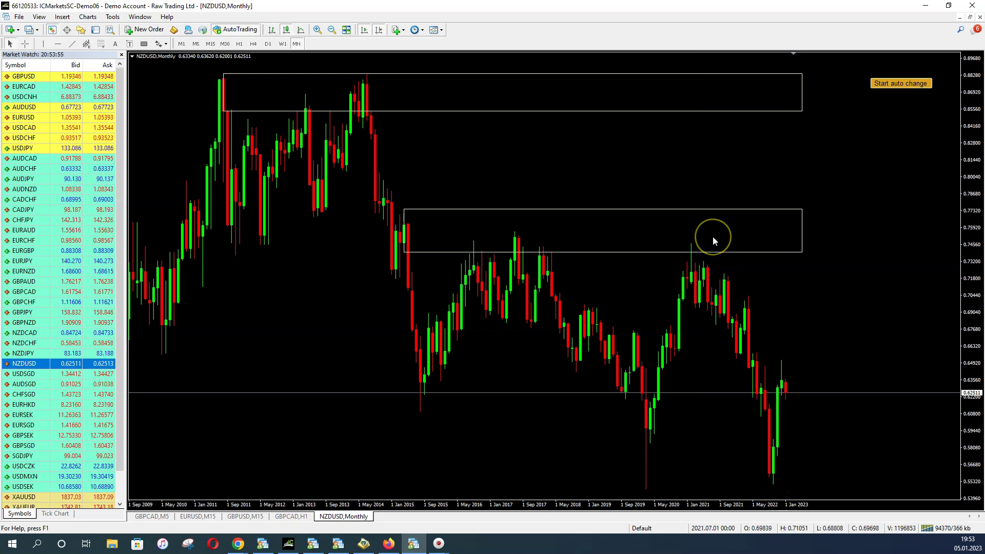
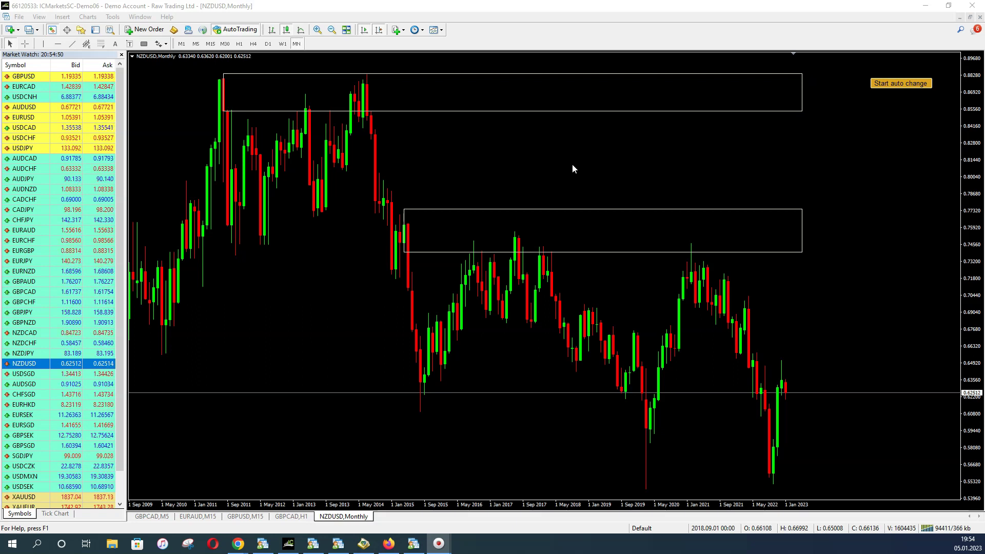
# Step: Open the Metagrid-VolumeSD input settings, review the alert and strong_signal_scan options, and close them without changes
pyautogui.click(560, 165)
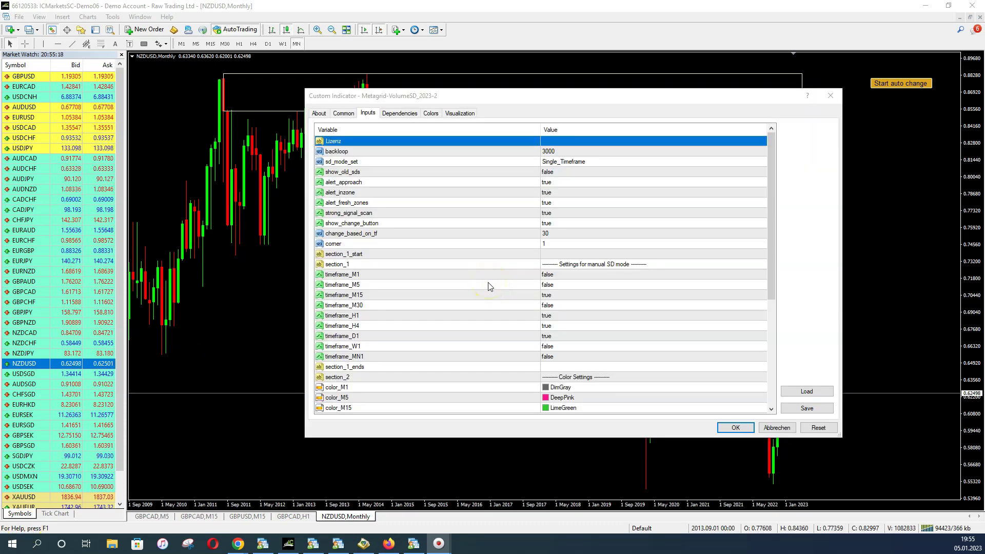
pyautogui.click(481, 185)
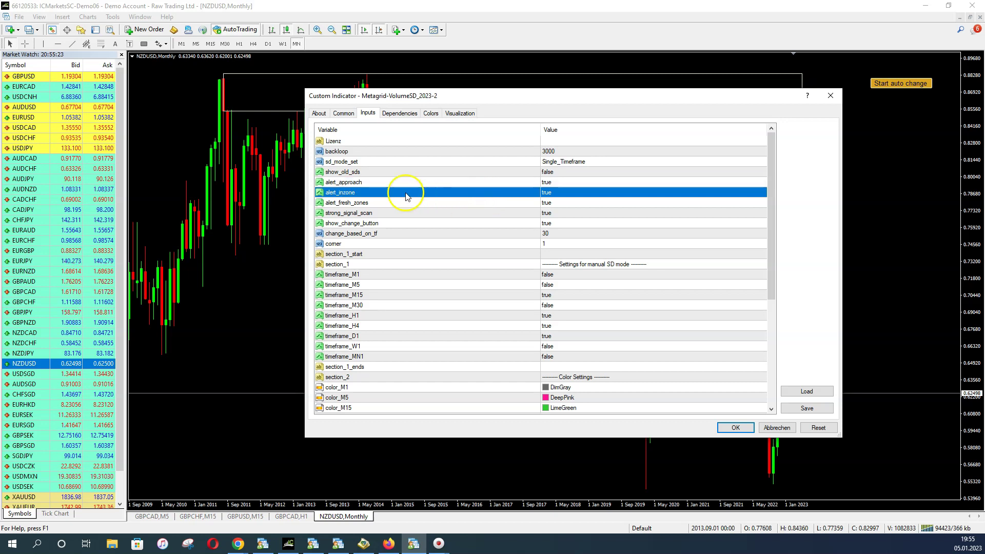
pyautogui.click(354, 204)
pyautogui.click(381, 213)
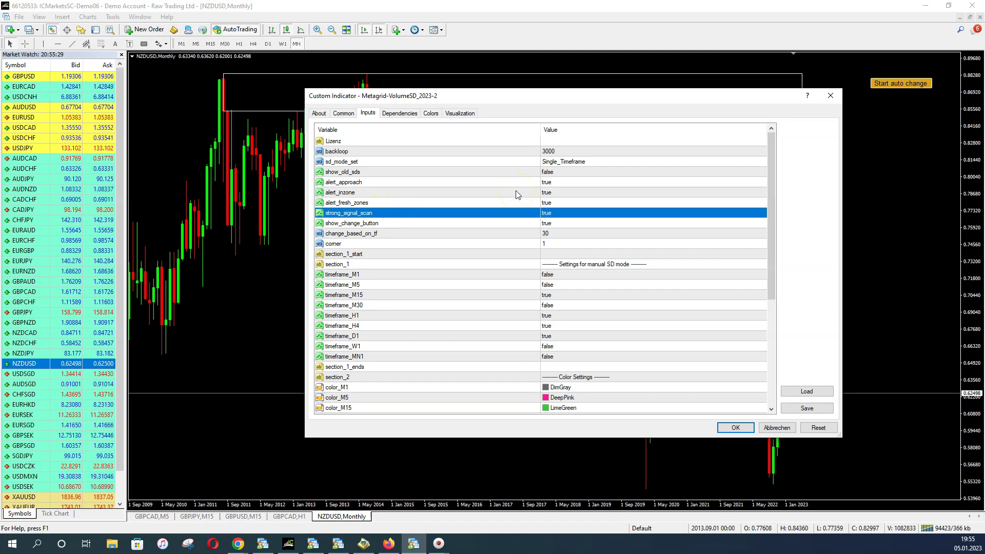
pyautogui.click(793, 439)
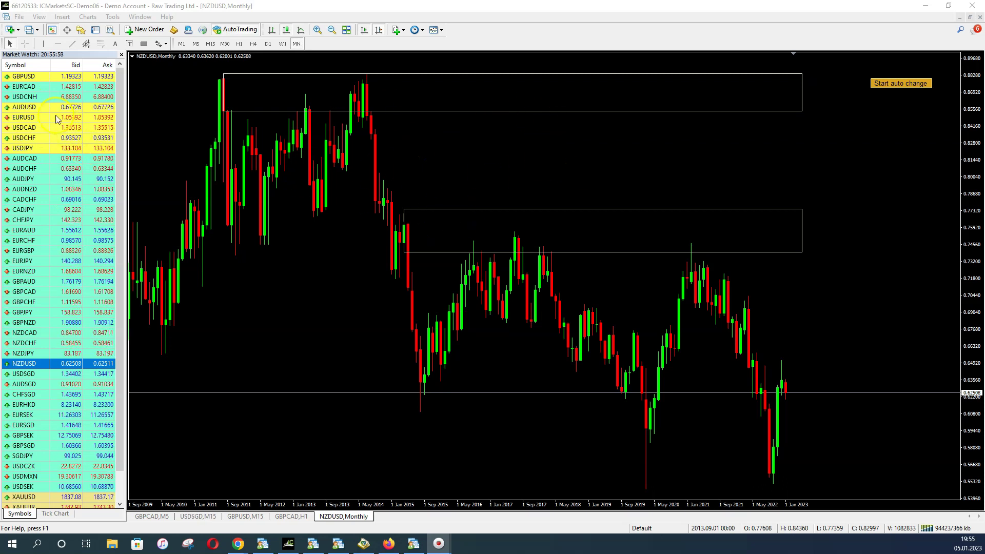
# Step: Load GBPUSD into the NZDUSD chart window and set its timeframe to H1
pyautogui.click(22, 84)
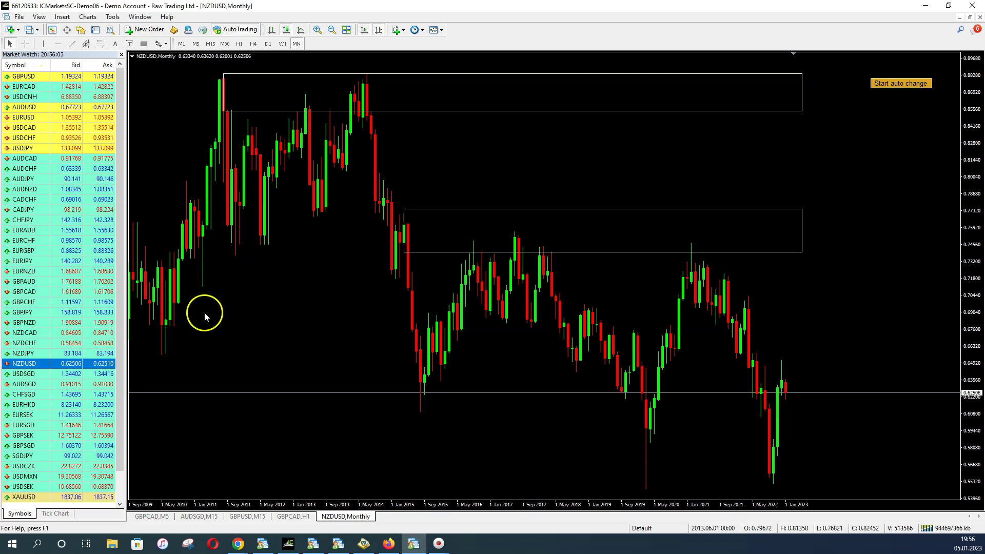
pyautogui.moveTo(28, 79); pyautogui.dragTo(460, 173)
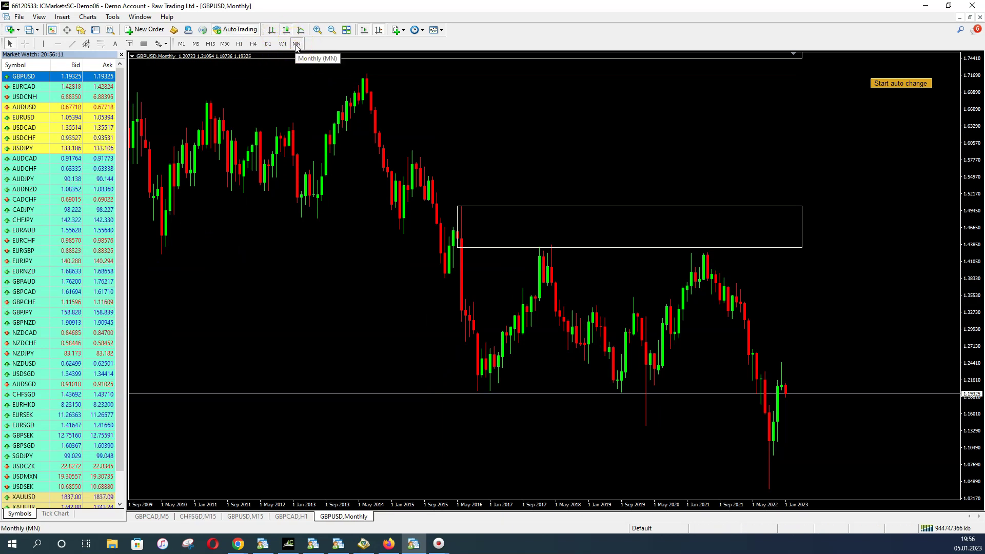
pyautogui.click(277, 72)
pyautogui.click(252, 58)
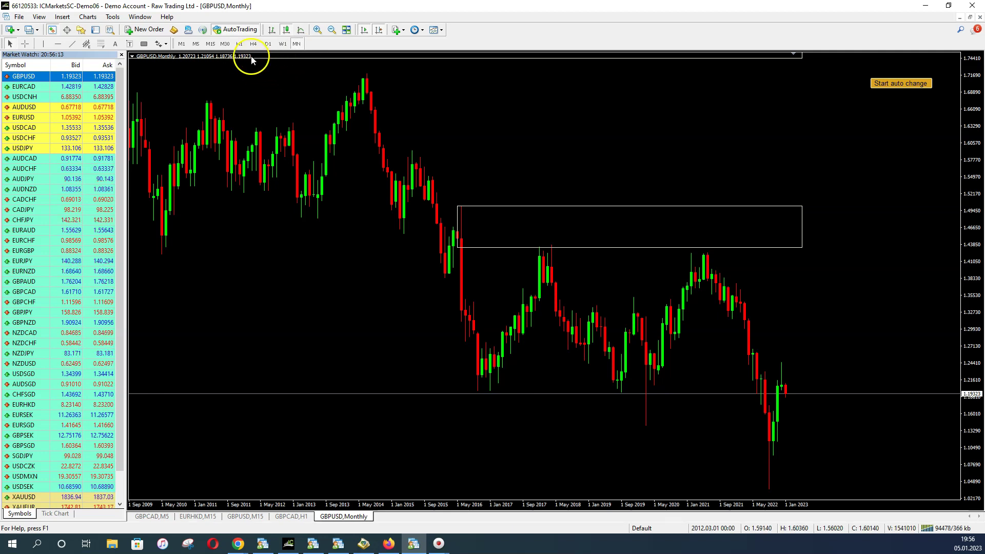
pyautogui.click(241, 44)
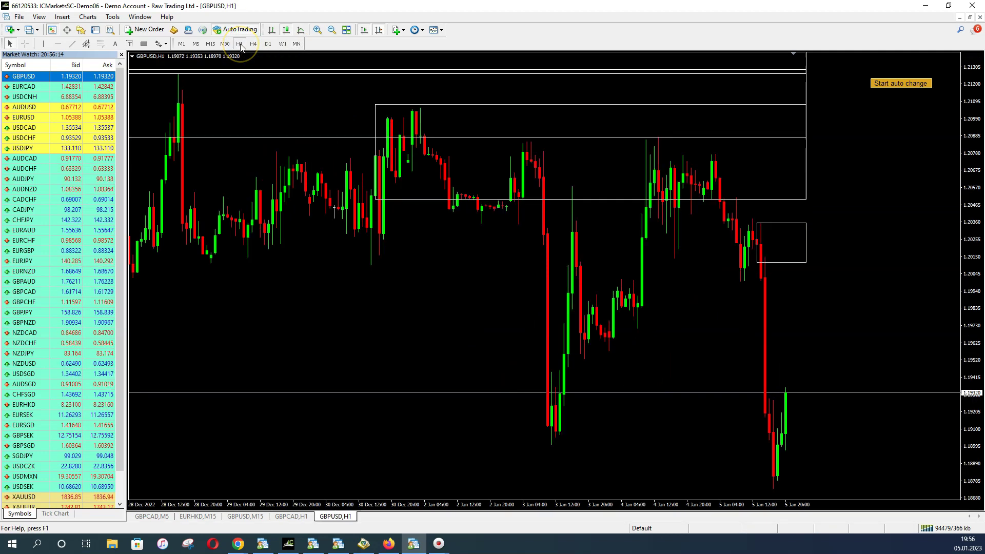
# Step: Examine the overlapping GBPUSD H1 supply zones back to 20 December 2022 and return to the latest candles
pyautogui.moveTo(250, 173); pyautogui.dragTo(254, 195)
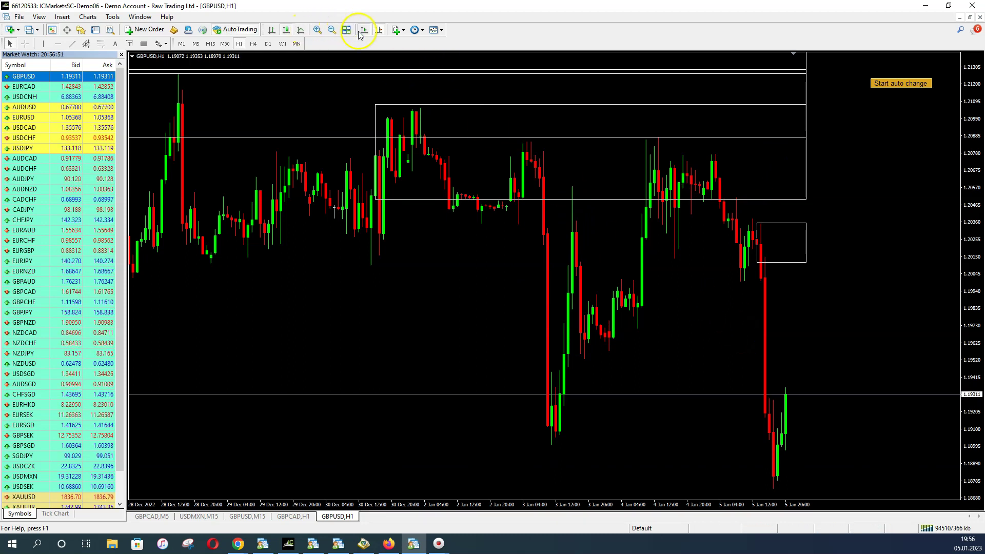
pyautogui.moveTo(353, 75); pyautogui.dragTo(549, 156)
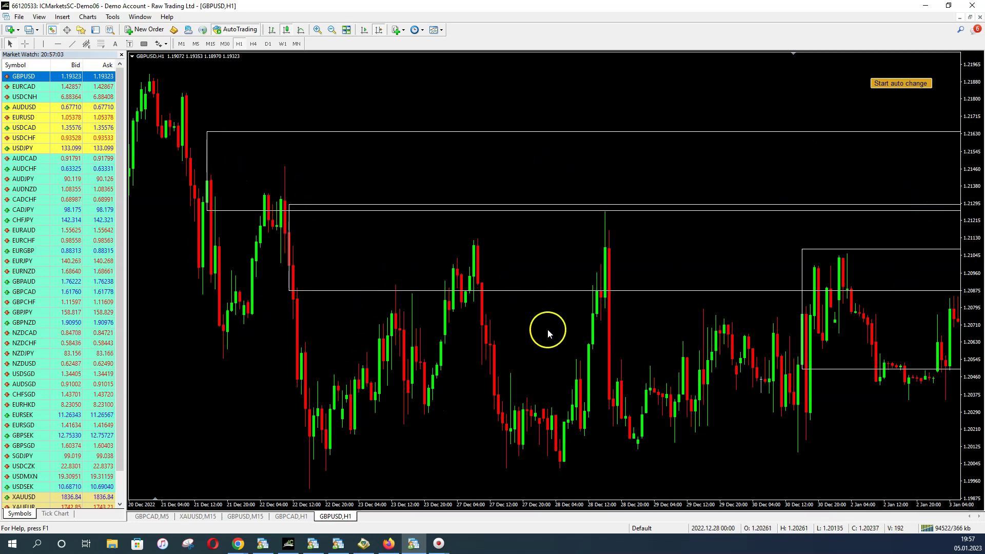
pyautogui.click(607, 212)
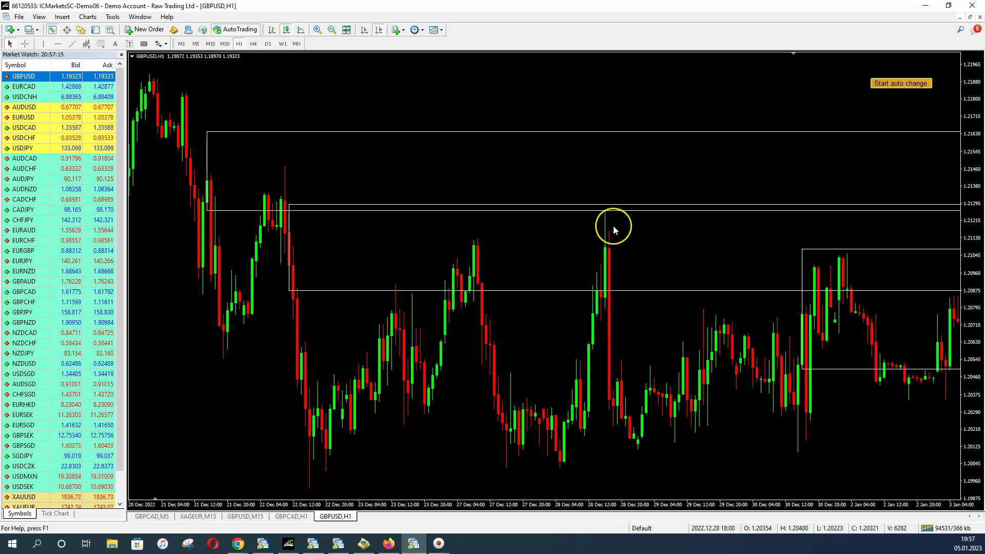
pyautogui.click(364, 30)
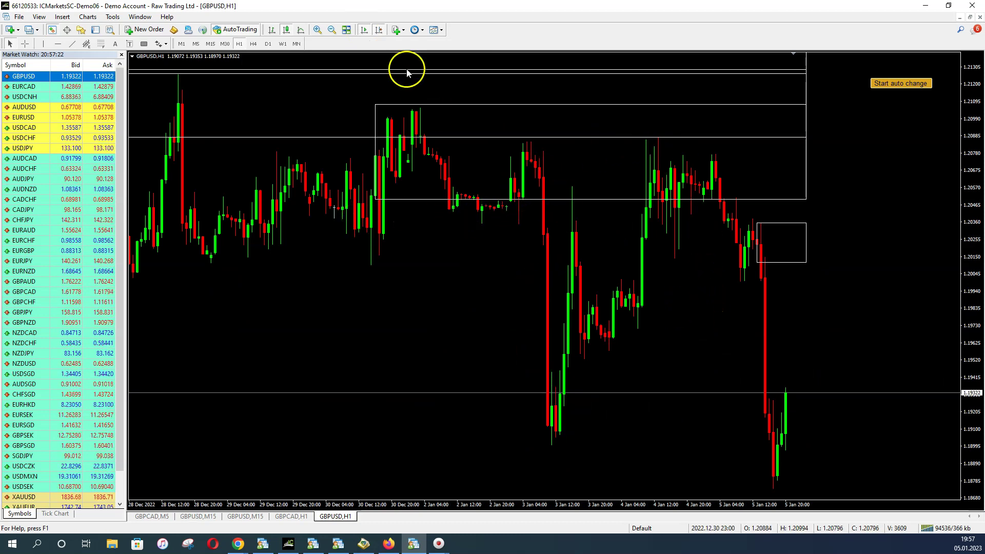
# Step: Compress the H1 price scale and examine the 30 December supply zone with its January retests, ending at the latest candles
pyautogui.click(363, 30)
pyautogui.moveTo(277, 166); pyautogui.dragTo(528, 176)
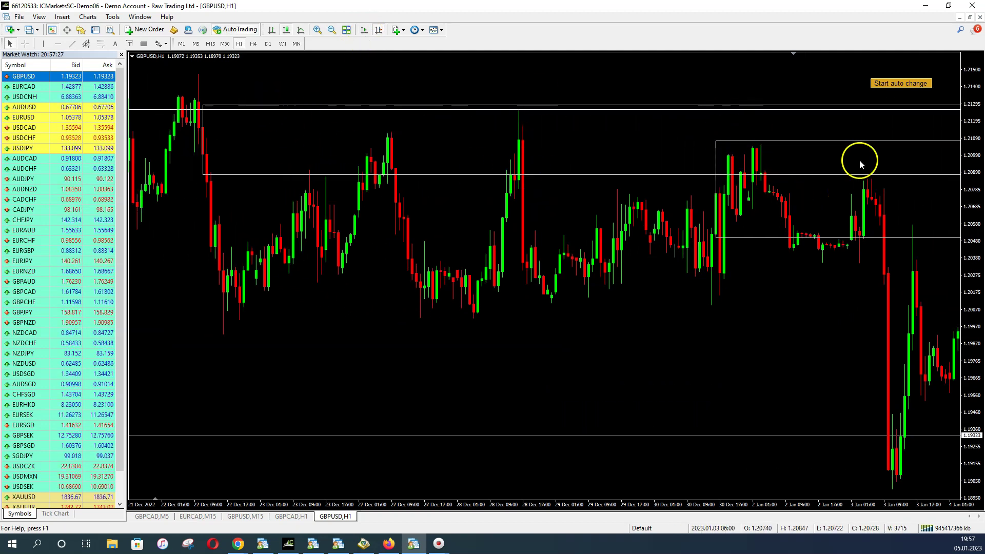
pyautogui.moveTo(860, 159); pyautogui.dragTo(351, 142)
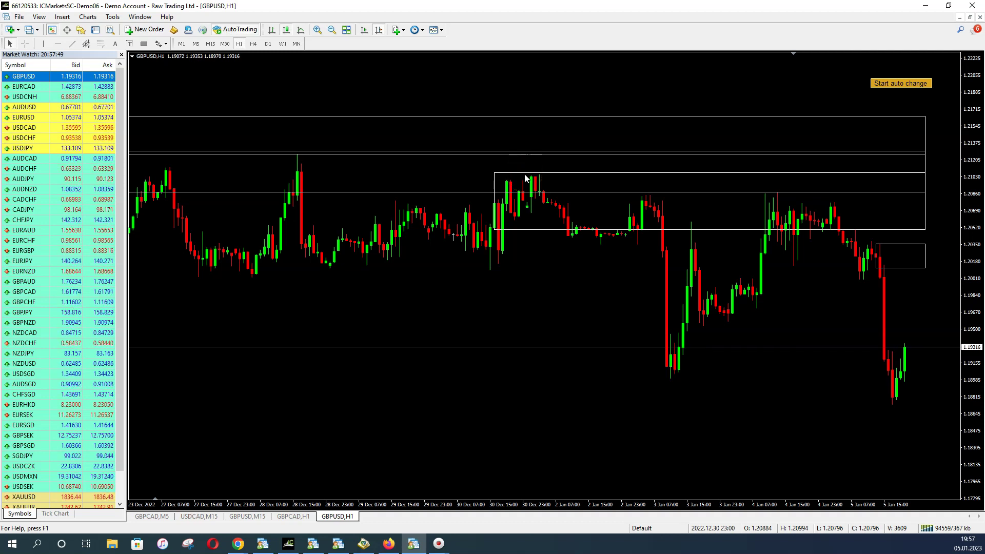
pyautogui.click(530, 202)
pyautogui.click(526, 225)
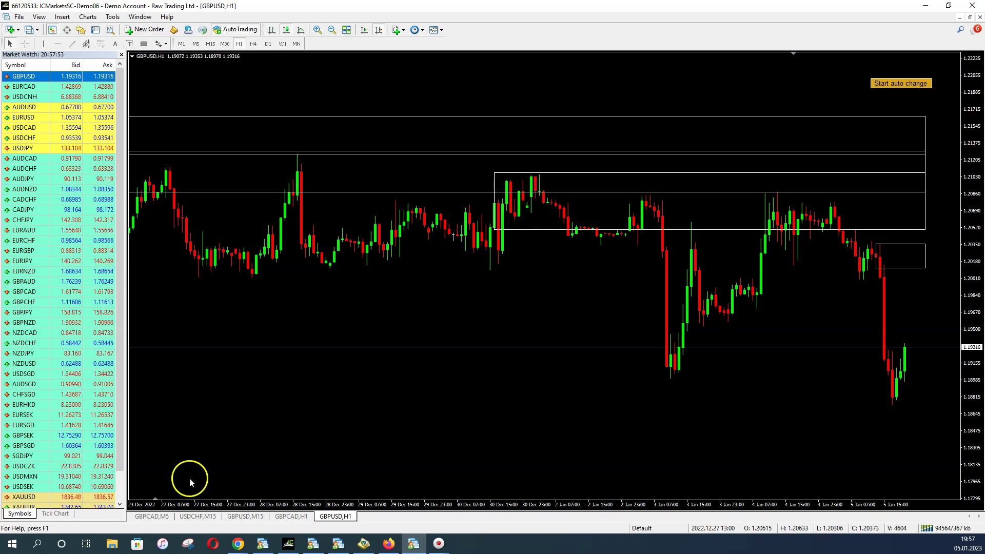
pyautogui.scroll(-3, 253, 72)
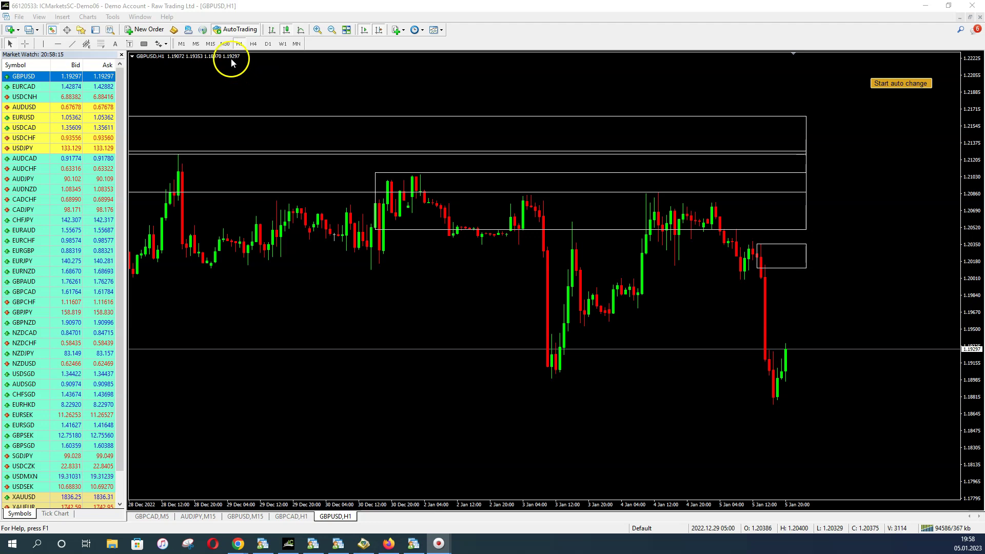
# Step: Switch GBPUSD to M30, compress the price scale and trace the supply zones back to mid-December 2022
pyautogui.click(225, 44)
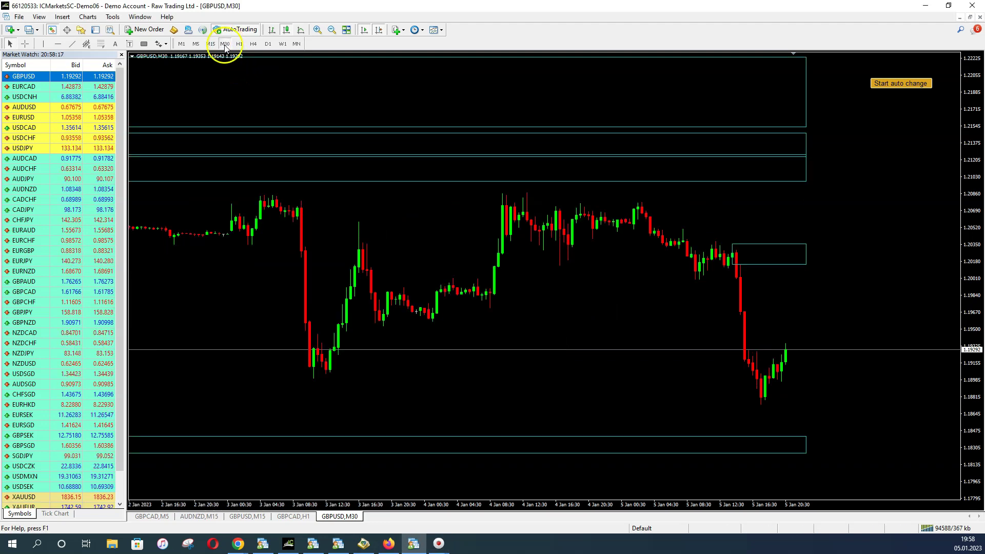
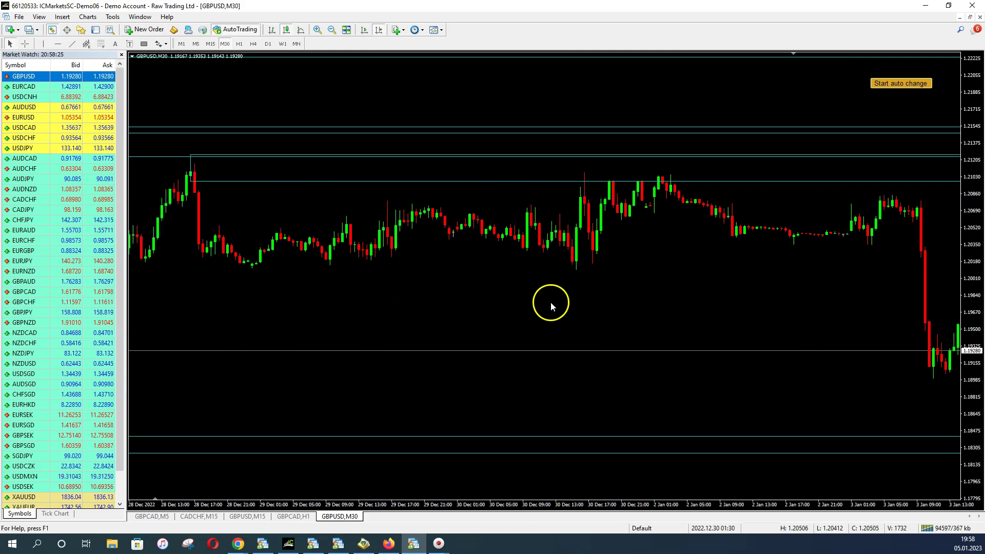
pyautogui.moveTo(198, 345); pyautogui.dragTo(413, 261)
pyautogui.moveTo(951, 189); pyautogui.dragTo(974, 313)
pyautogui.moveTo(396, 338); pyautogui.dragTo(794, 288)
pyautogui.moveTo(282, 325); pyautogui.dragTo(541, 308)
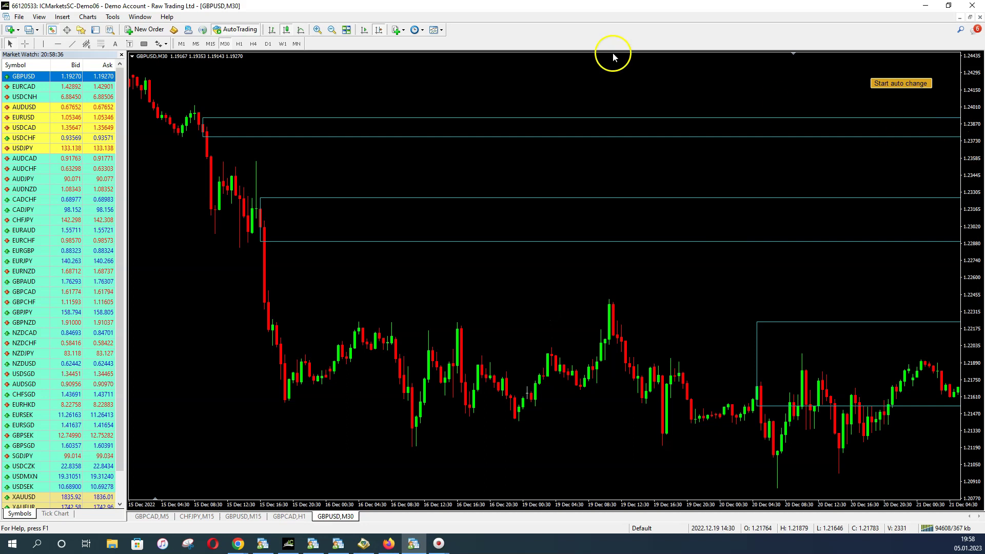
# Step: Compress the M30 price scale further and trace the demand zone near 1.184 back to its first candles on 22 November 2022
pyautogui.moveTo(970, 181); pyautogui.dragTo(976, 422)
pyautogui.moveTo(303, 334); pyautogui.dragTo(554, 329)
pyautogui.moveTo(278, 324); pyautogui.dragTo(600, 308)
pyautogui.moveTo(234, 359); pyautogui.dragTo(561, 315)
pyautogui.moveTo(198, 355); pyautogui.dragTo(612, 308)
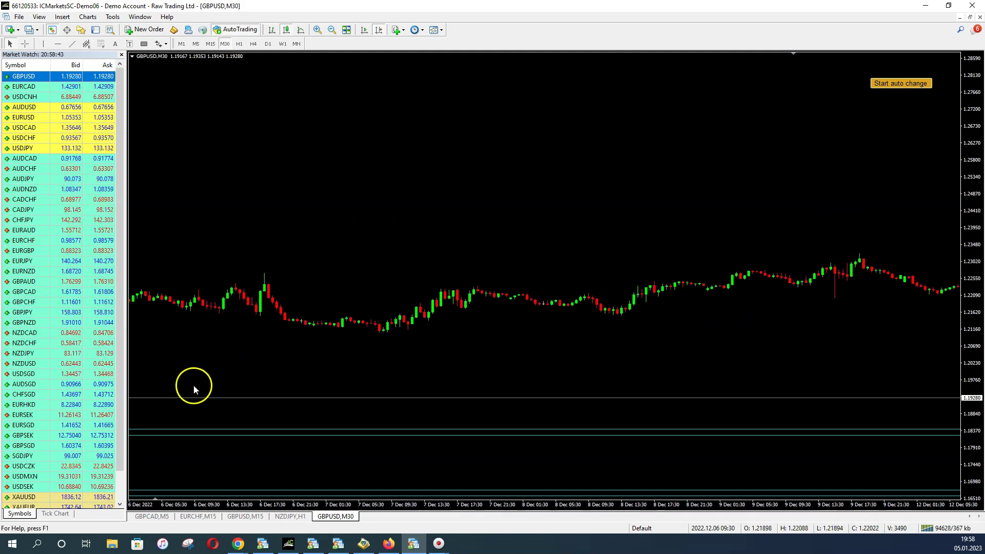
pyautogui.moveTo(193, 387); pyautogui.dragTo(602, 323)
pyautogui.moveTo(194, 391); pyautogui.dragTo(656, 324)
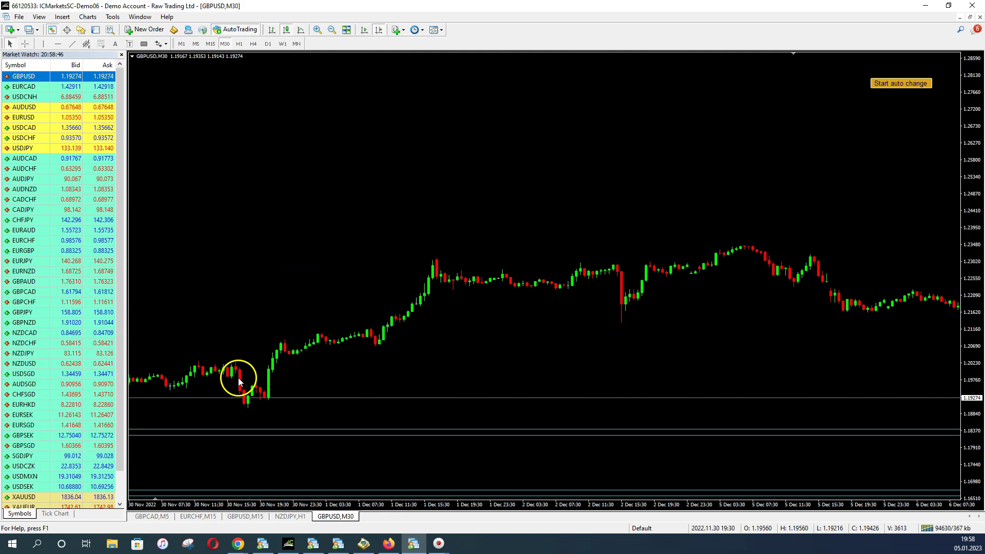
pyautogui.moveTo(238, 378); pyautogui.dragTo(651, 319)
pyautogui.moveTo(219, 371); pyautogui.dragTo(649, 313)
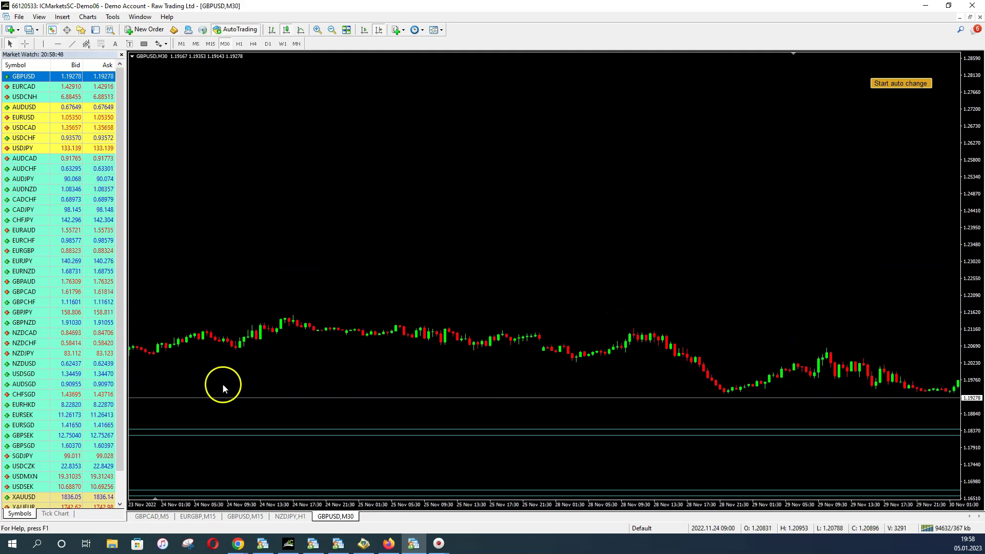
pyautogui.moveTo(223, 388); pyautogui.dragTo(683, 313)
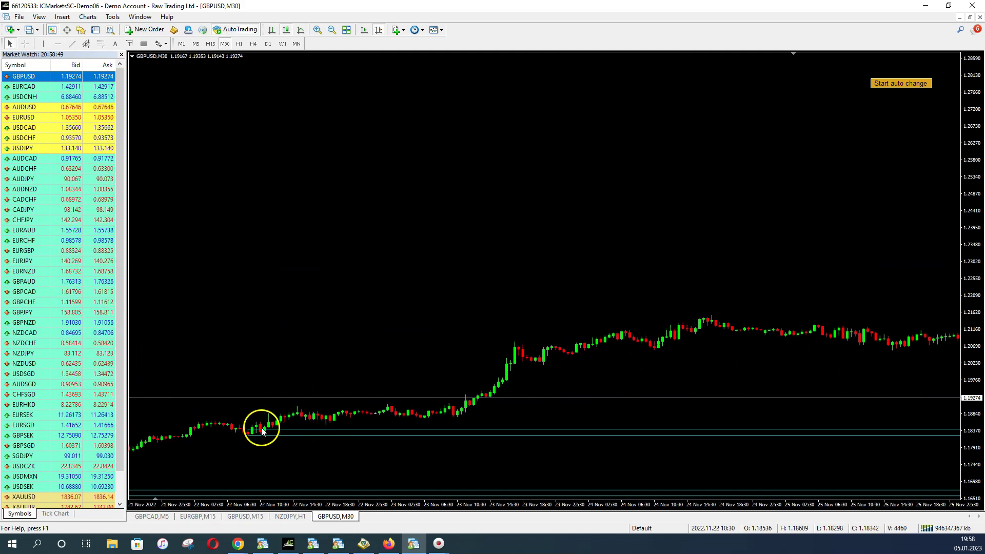
pyautogui.moveTo(256, 433); pyautogui.dragTo(284, 429)
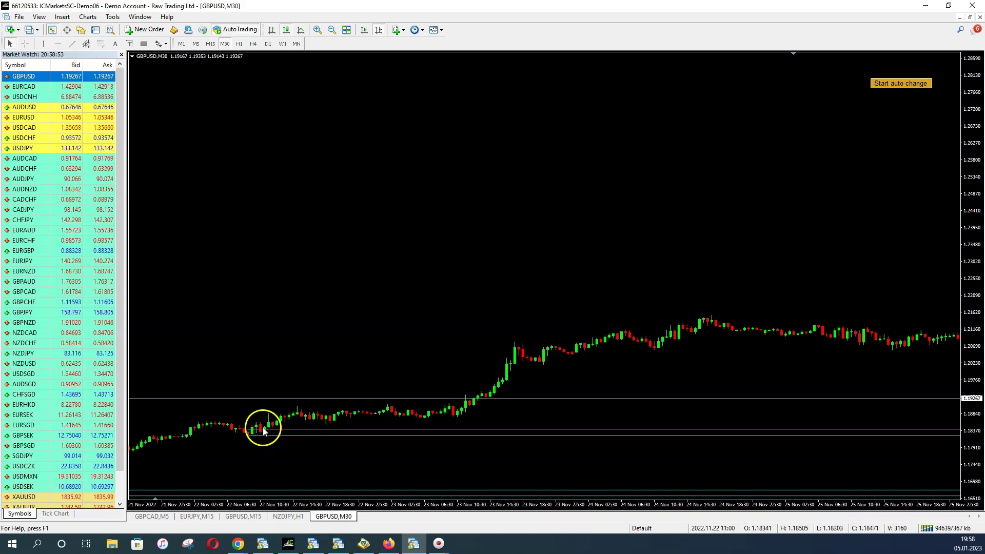
pyautogui.moveTo(318, 417)
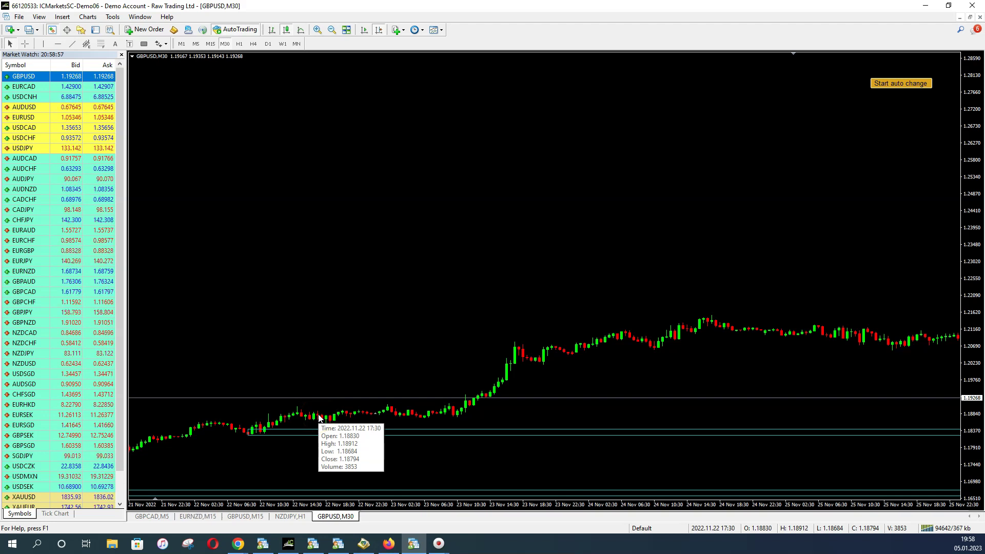
pyautogui.click(579, 277)
pyautogui.click(799, 102)
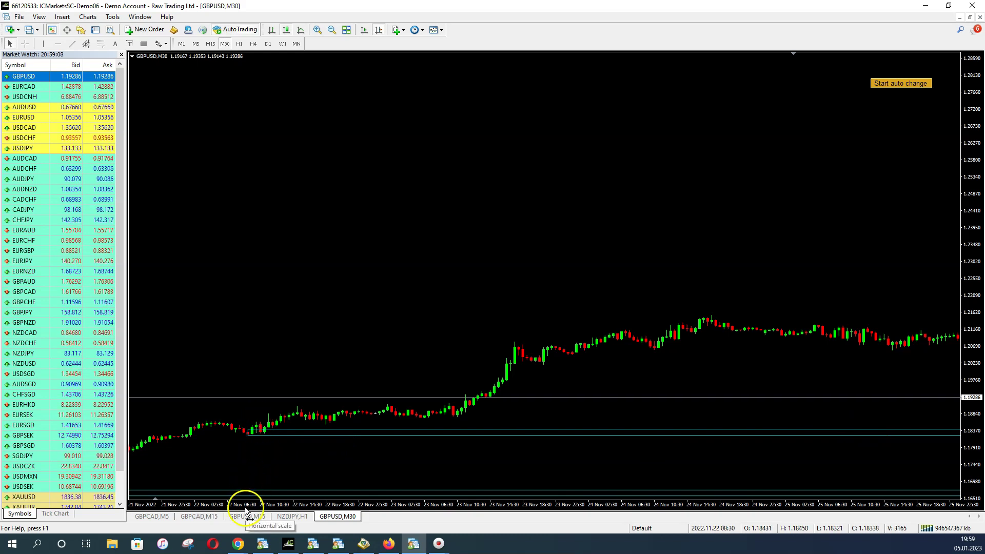
# Step: Return to the latest M30 candles and rescale prices to fit the nearest supply and demand zones
pyautogui.click(364, 29)
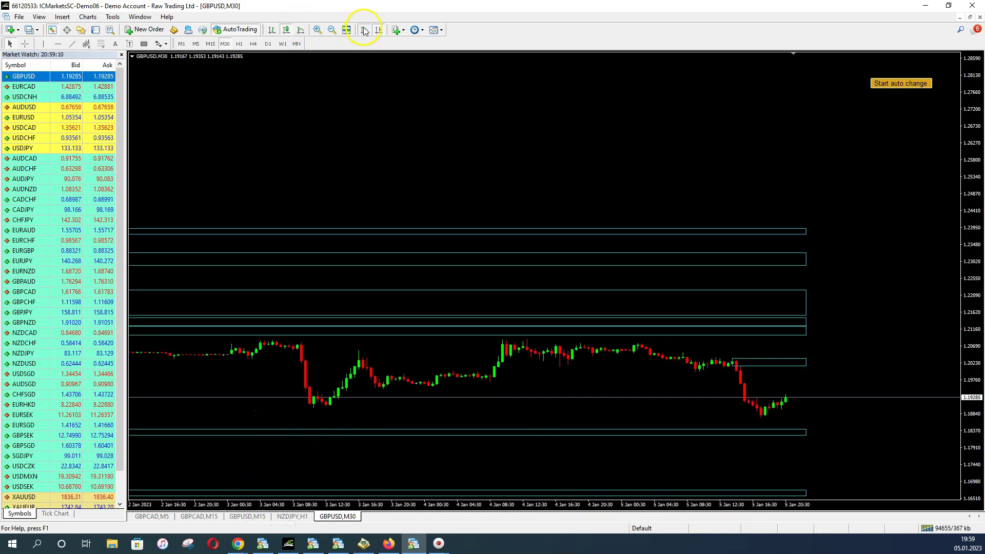
pyautogui.moveTo(955, 290); pyautogui.dragTo(975, 61)
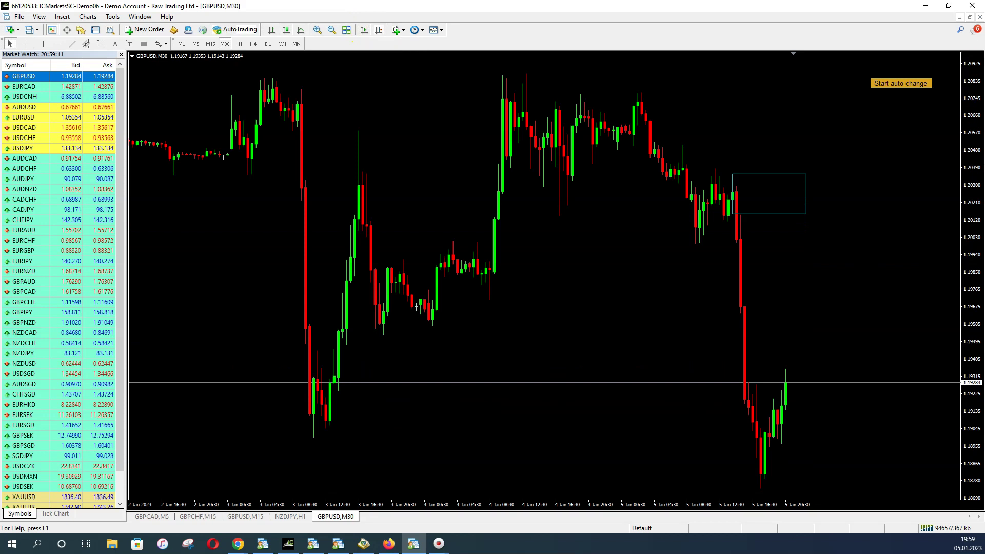
pyautogui.moveTo(974, 204); pyautogui.dragTo(884, 336)
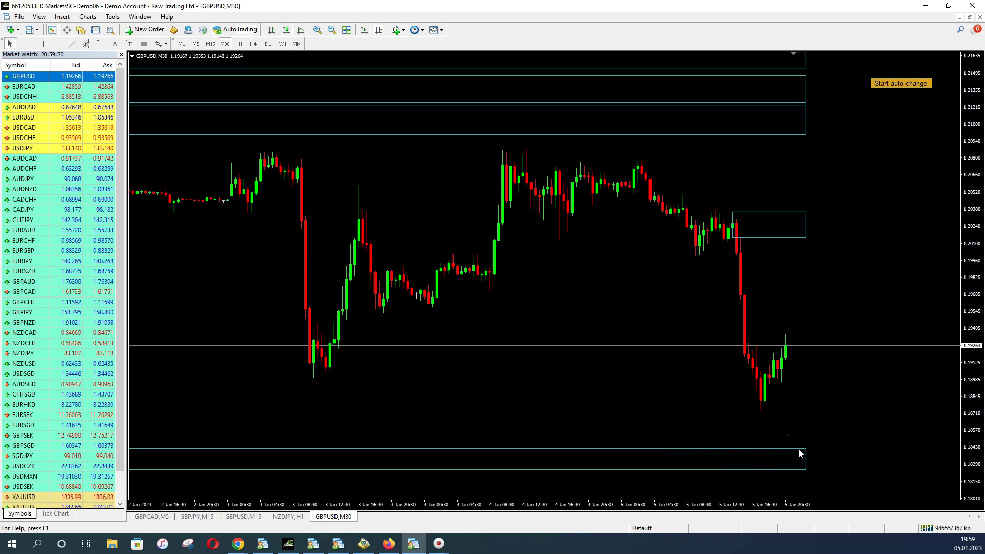
# Step: Check the M30 supply zones against the late-December to 3 January candles and return to the latest candles
pyautogui.click(466, 81)
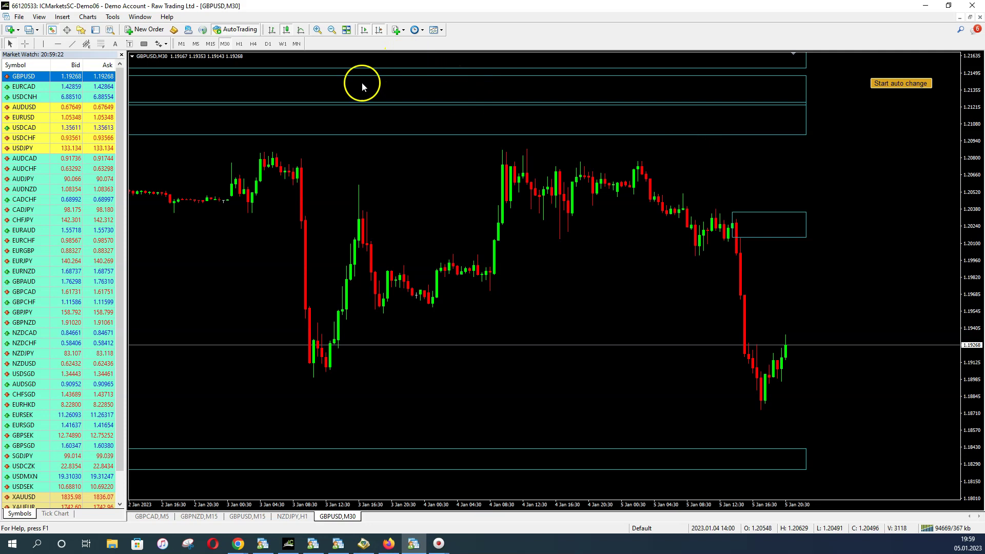
pyautogui.click(364, 29)
pyautogui.moveTo(296, 137); pyautogui.dragTo(617, 134)
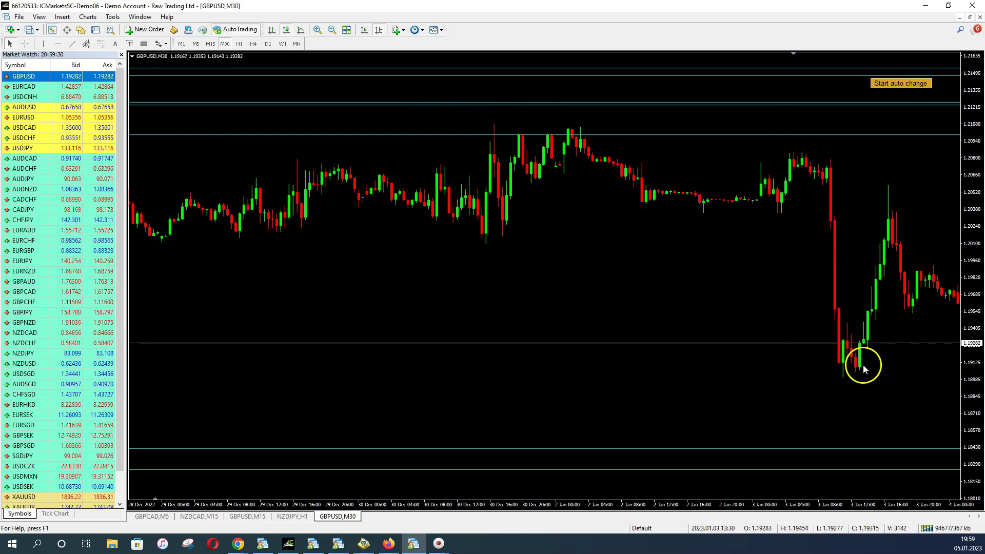
pyautogui.click(365, 29)
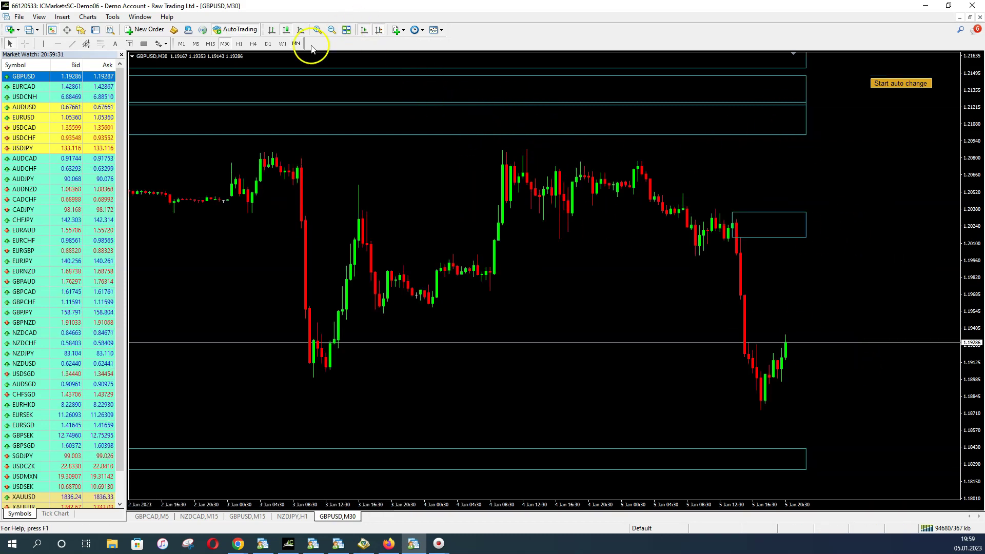
# Step: Lower the GBPUSD timeframe through M15 to M5 and measure the M5 supply zone near 1.2021 with the crosshair
pyautogui.click(210, 44)
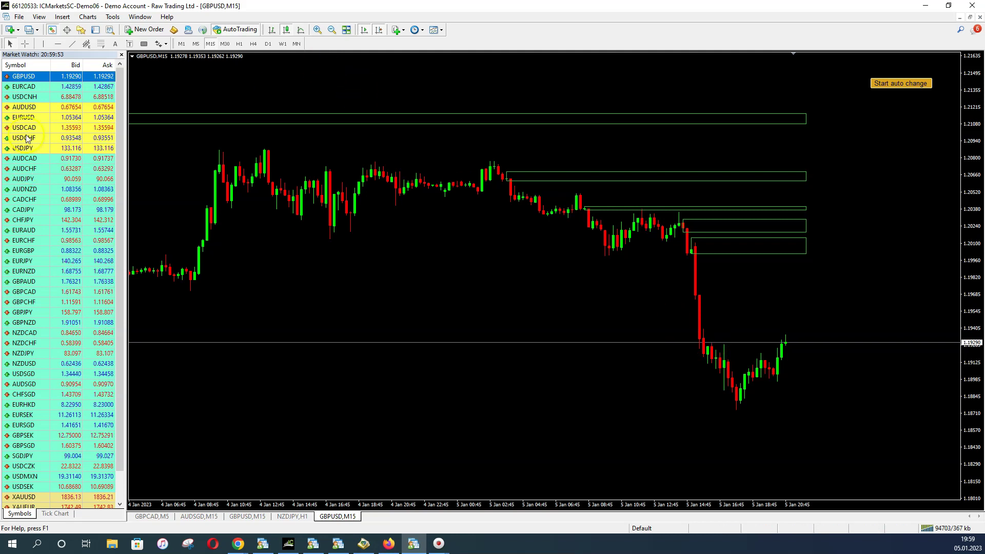
pyautogui.click(195, 44)
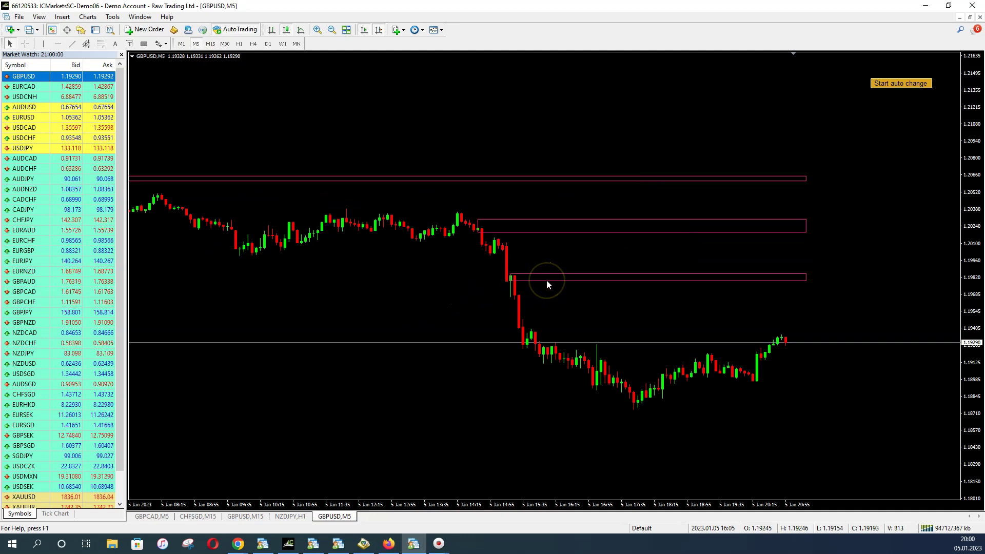
pyautogui.click(24, 43)
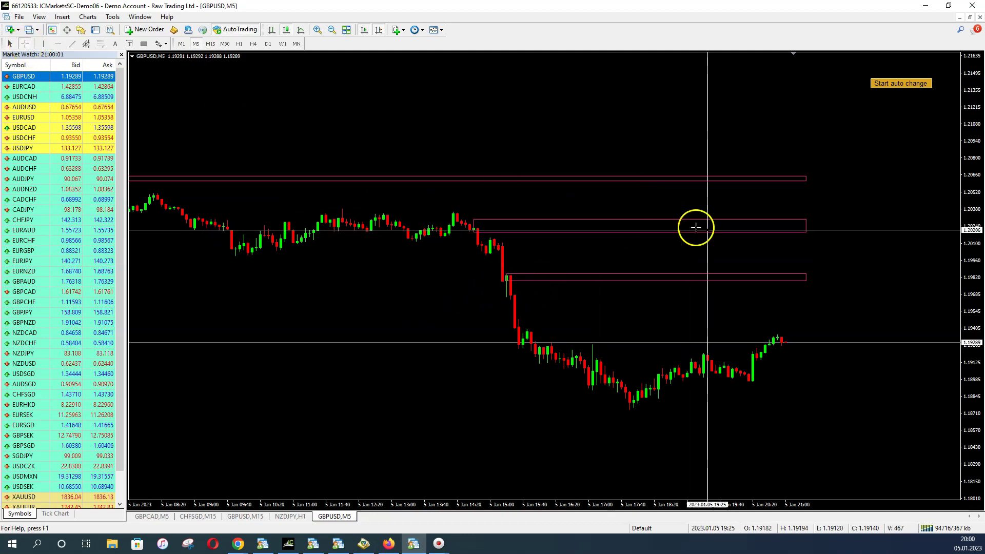
pyautogui.moveTo(779, 285); pyautogui.dragTo(120, 132)
pyautogui.click(24, 44)
pyautogui.moveTo(634, 238); pyautogui.dragTo(655, 218)
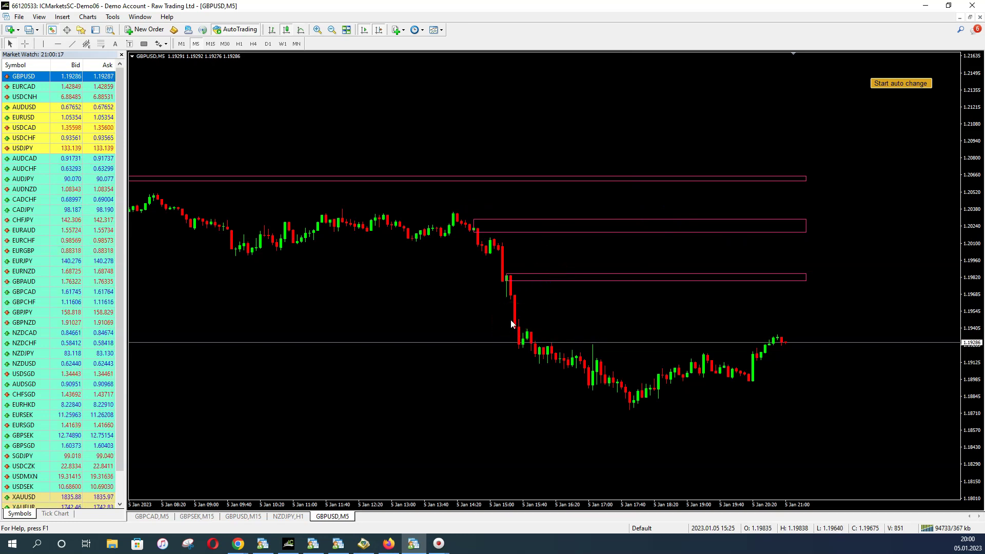
pyautogui.click(529, 331)
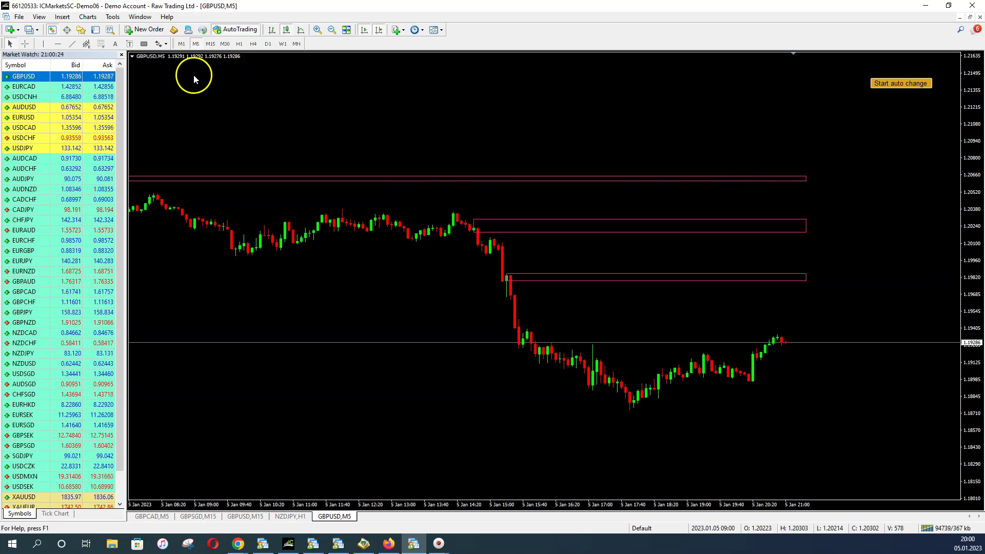
# Step: Switch GBPUSD to M1, compress the price scale and measure the height of the demand zone near 1.1897
pyautogui.click(181, 45)
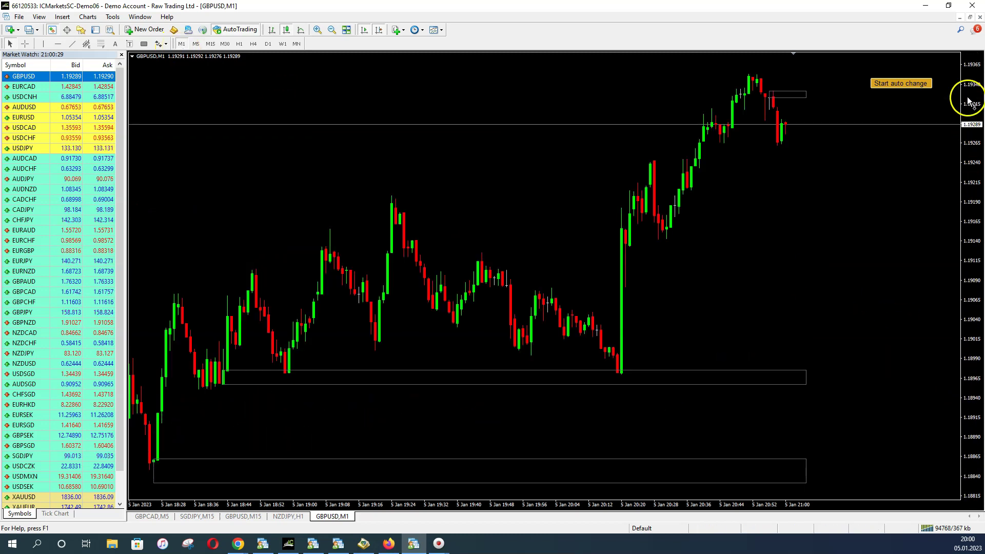
pyautogui.moveTo(974, 213); pyautogui.dragTo(970, 215)
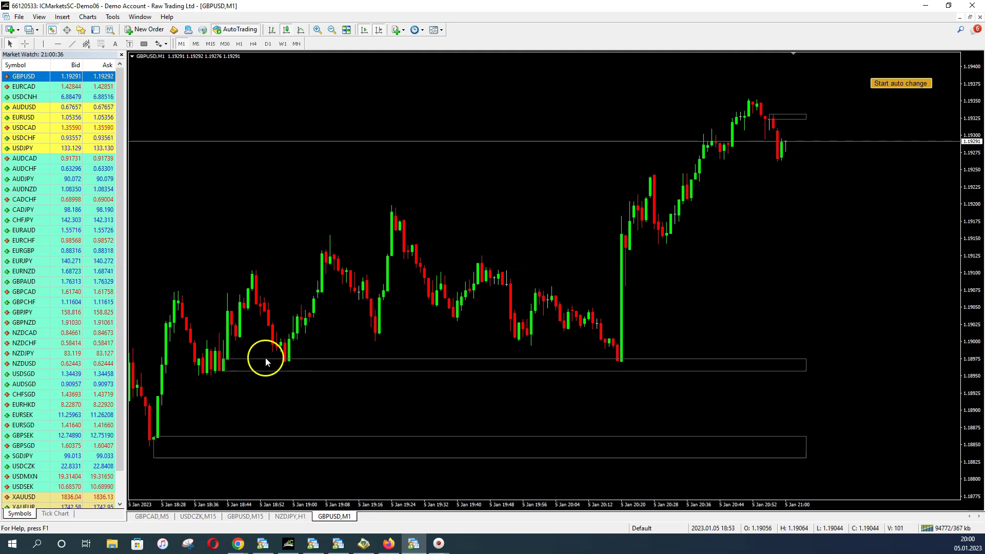
pyautogui.click(25, 44)
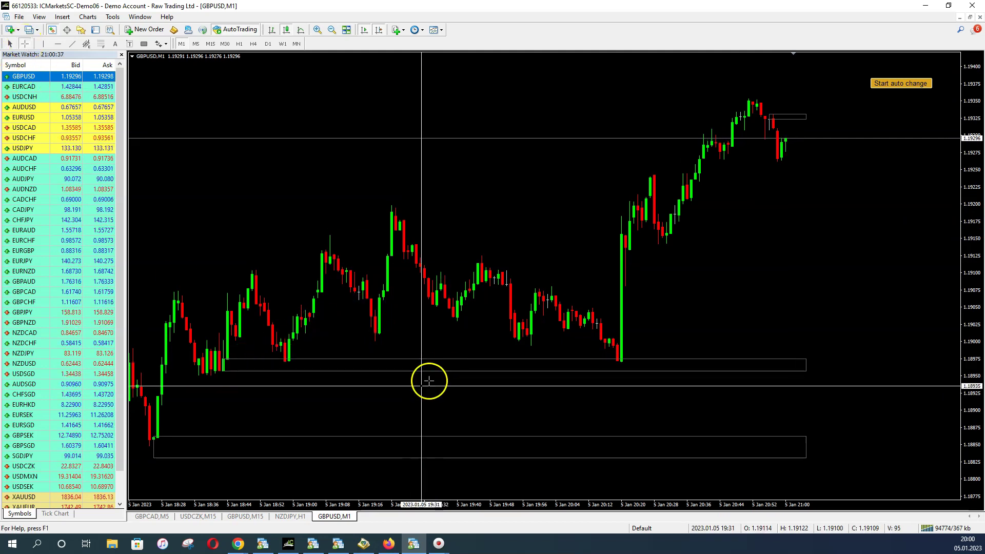
pyautogui.moveTo(395, 357); pyautogui.dragTo(395, 371)
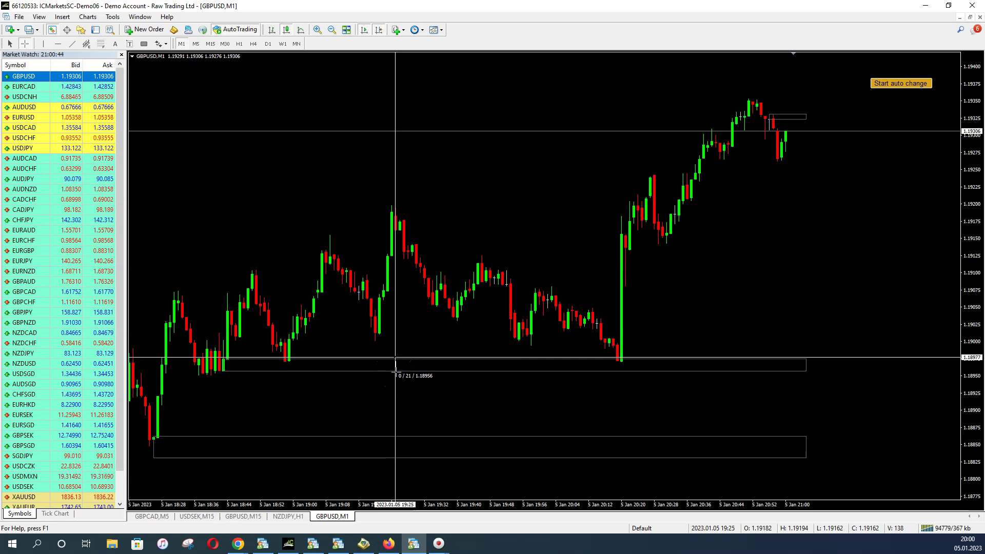
pyautogui.click(396, 357)
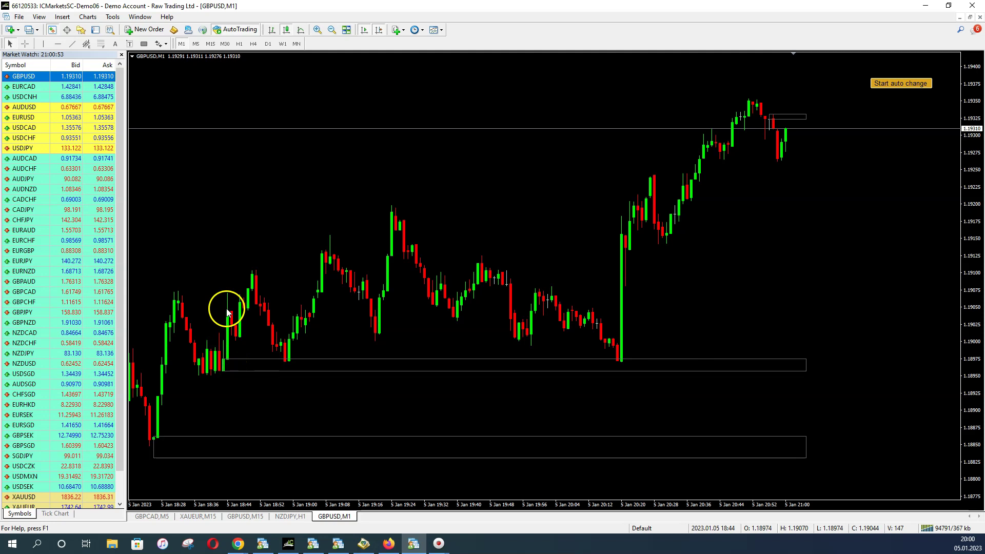
# Step: Measure the M1 price rise from the 18:58 touch of the upper demand zone to the high near 19:05
pyautogui.moveTo(234, 327)
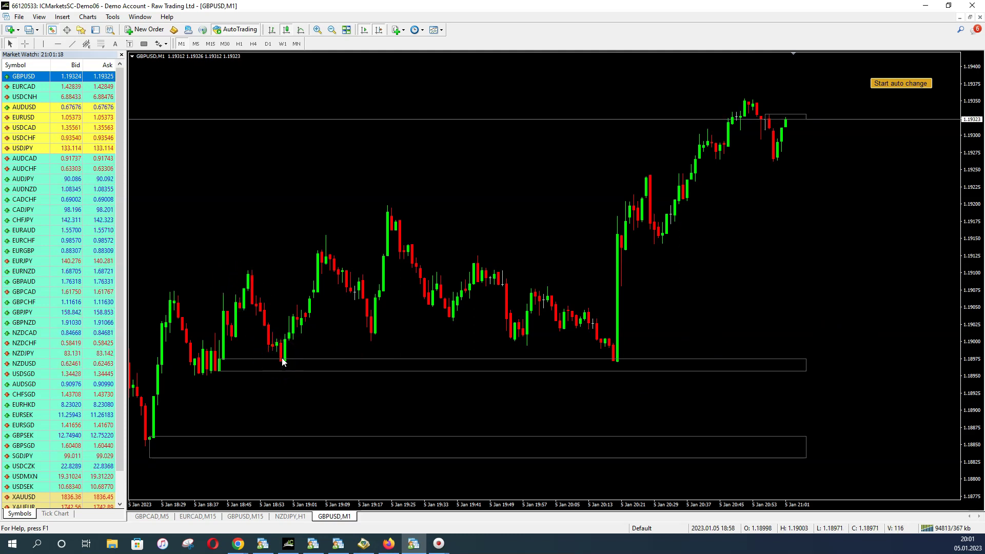
pyautogui.click(39, 75)
pyautogui.click(24, 43)
pyautogui.moveTo(286, 355); pyautogui.dragTo(328, 238)
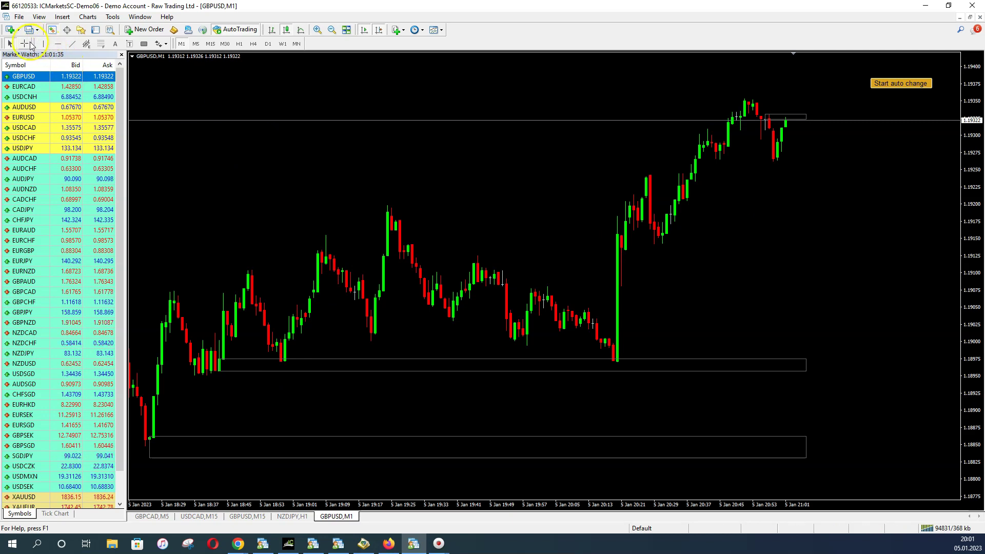
pyautogui.click(756, 88)
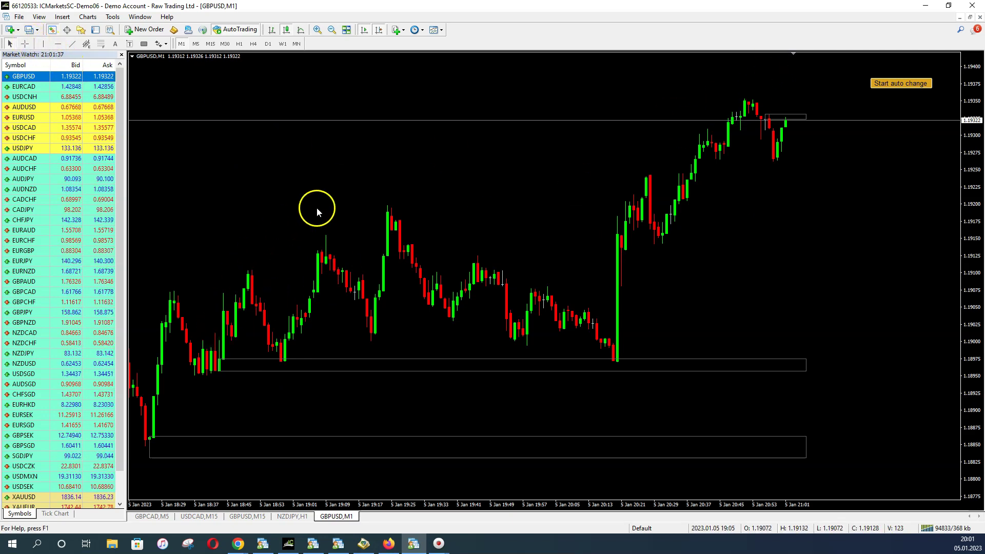
# Step: Measure the M1 rally from the 20:21 touch of the upper demand zone to the high around 20:53
pyautogui.click(25, 43)
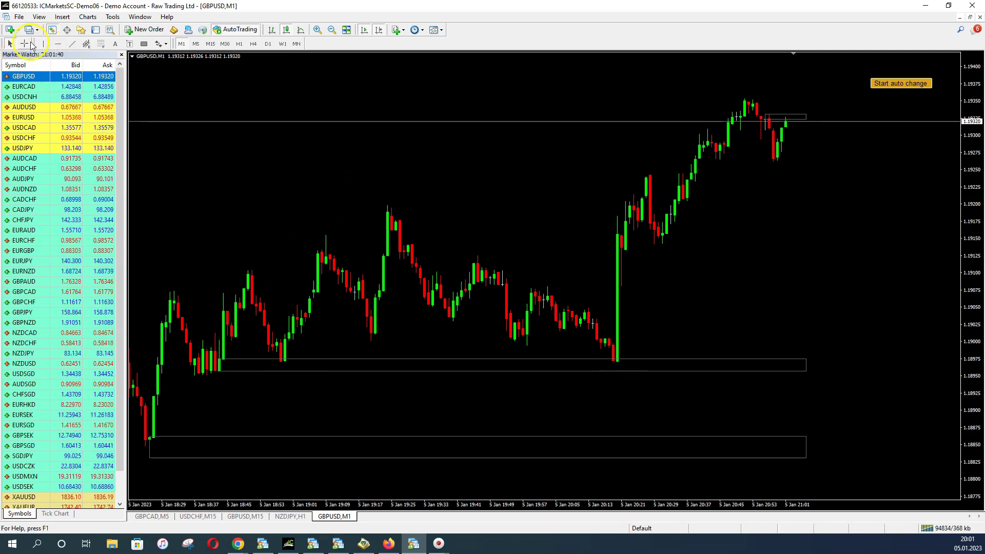
pyautogui.moveTo(623, 357); pyautogui.dragTo(755, 103)
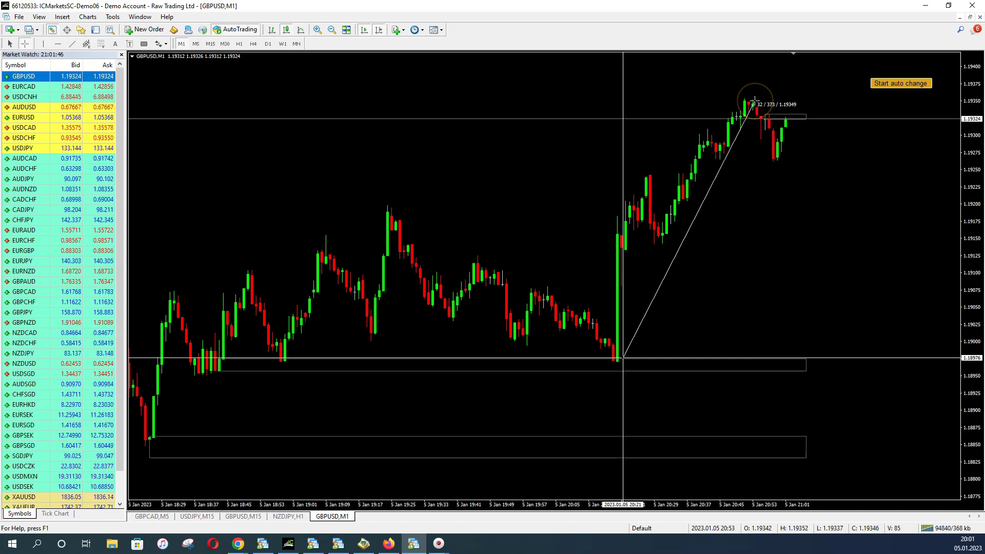
pyautogui.moveTo(754, 100); pyautogui.dragTo(755, 101)
pyautogui.click(405, 355)
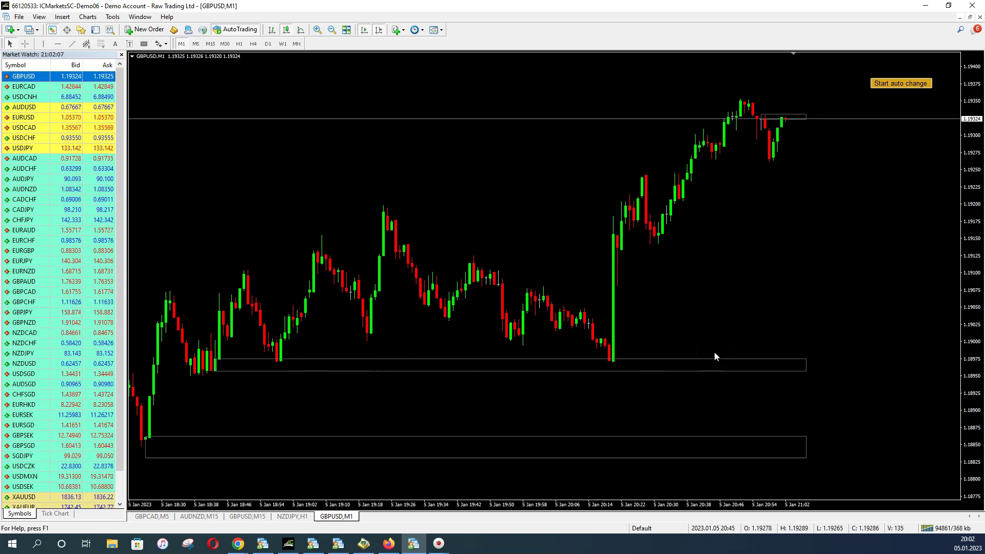
pyautogui.click(699, 358)
pyautogui.click(200, 123)
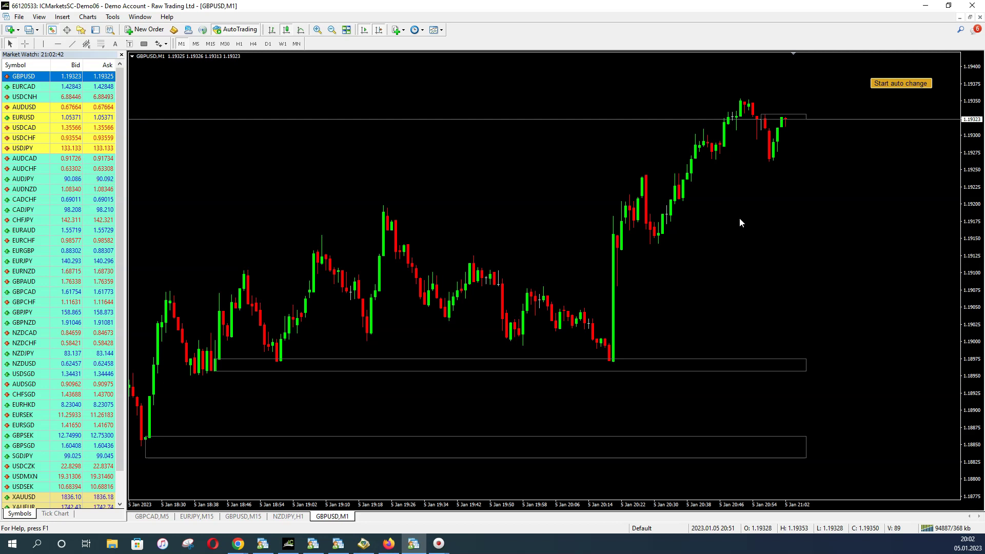
pyautogui.click(718, 248)
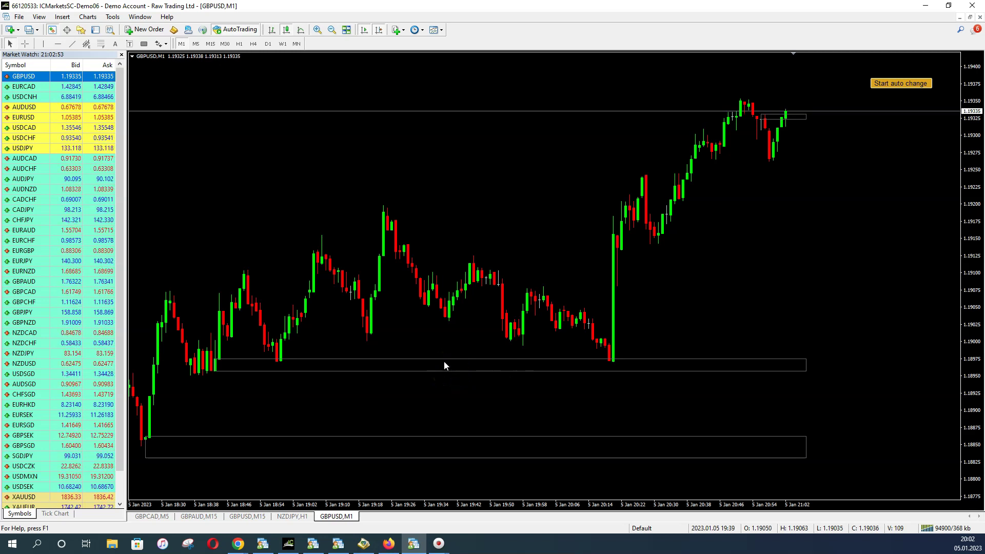
pyautogui.click(19, 537)
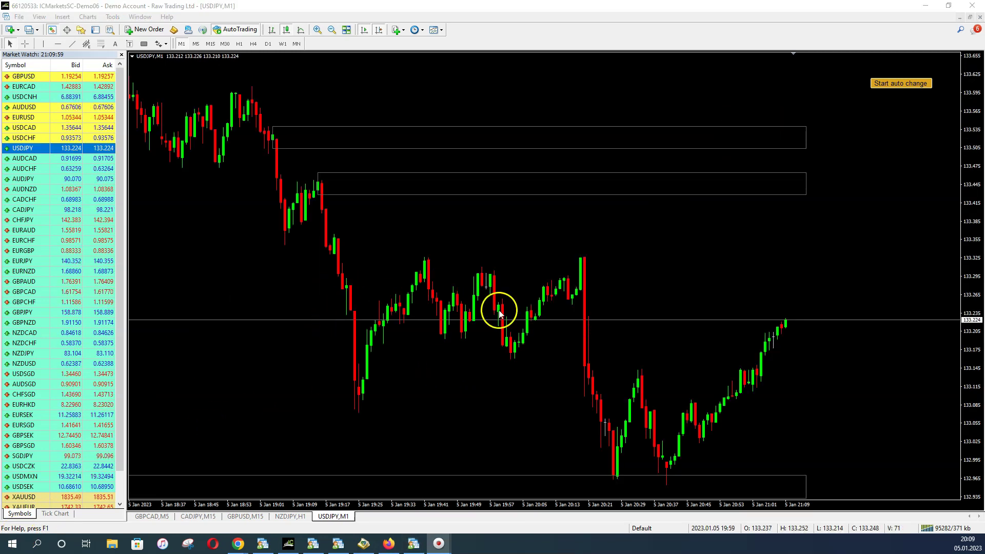
# Step: Zoom out the USDJPY M1 chart, disable auto scroll and trace the demand zone near 132.95 back to its 15:13 candles
pyautogui.moveTo(509, 303); pyautogui.dragTo(347, 208)
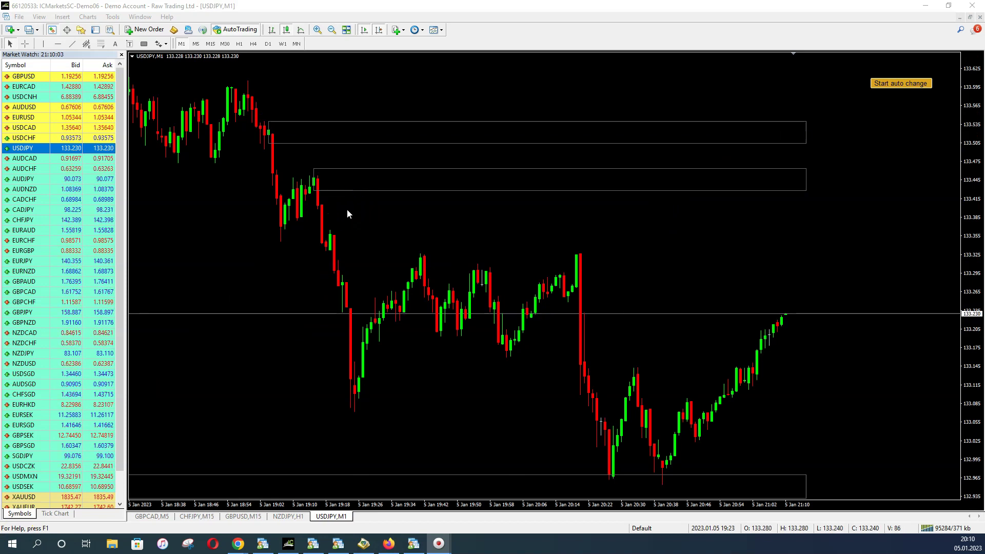
pyautogui.click(310, 150)
pyautogui.click(550, 227)
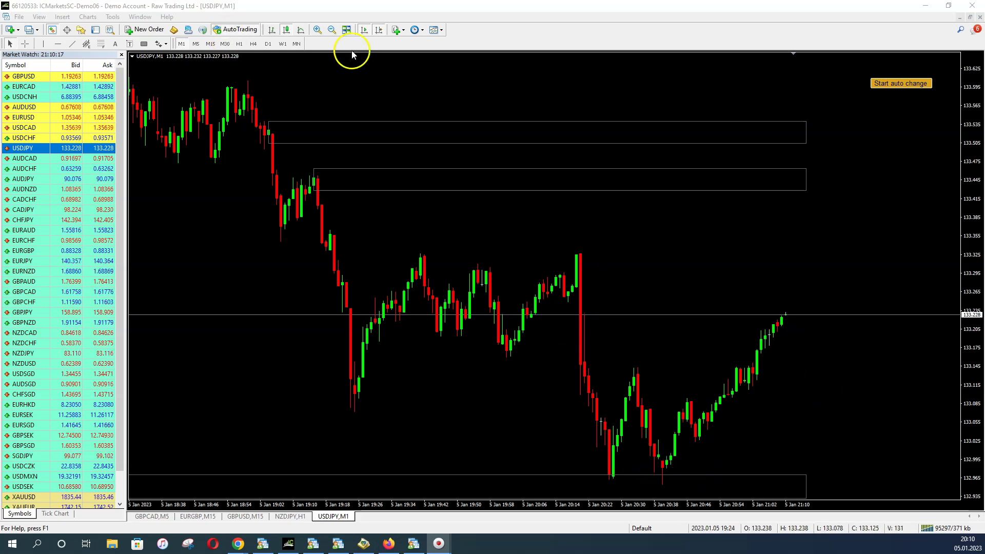
pyautogui.click(332, 30)
pyautogui.click(332, 30)
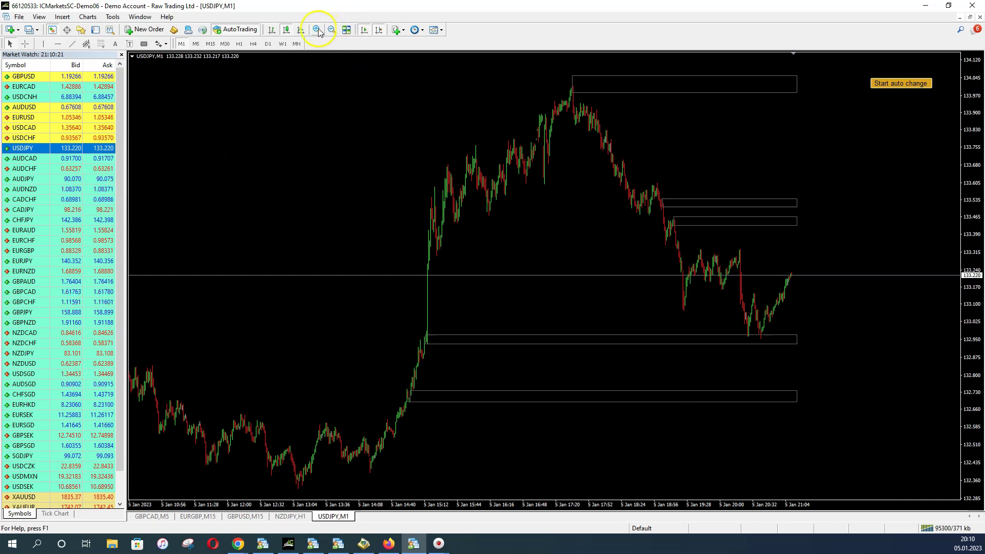
pyautogui.click(317, 30)
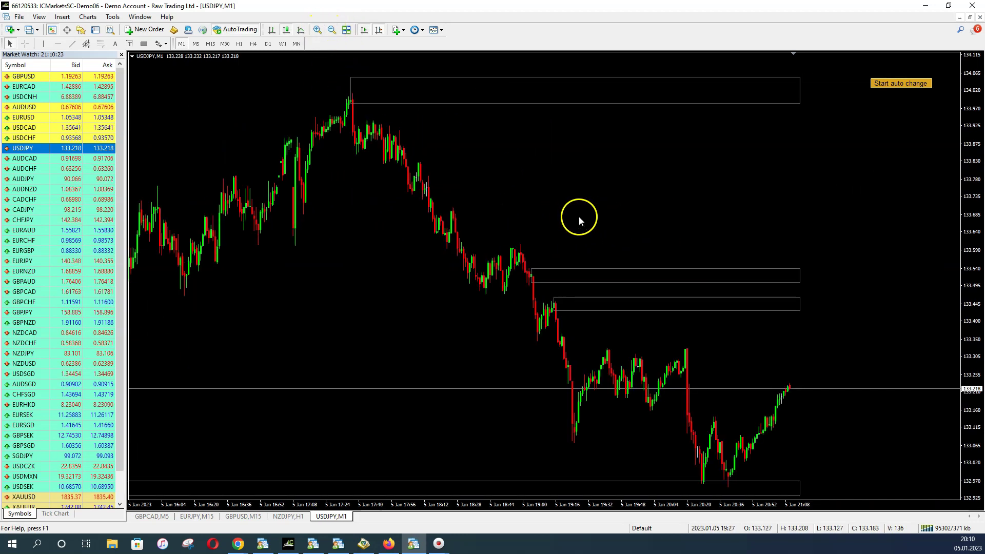
pyautogui.click(364, 30)
pyautogui.moveTo(486, 189); pyautogui.dragTo(443, 170)
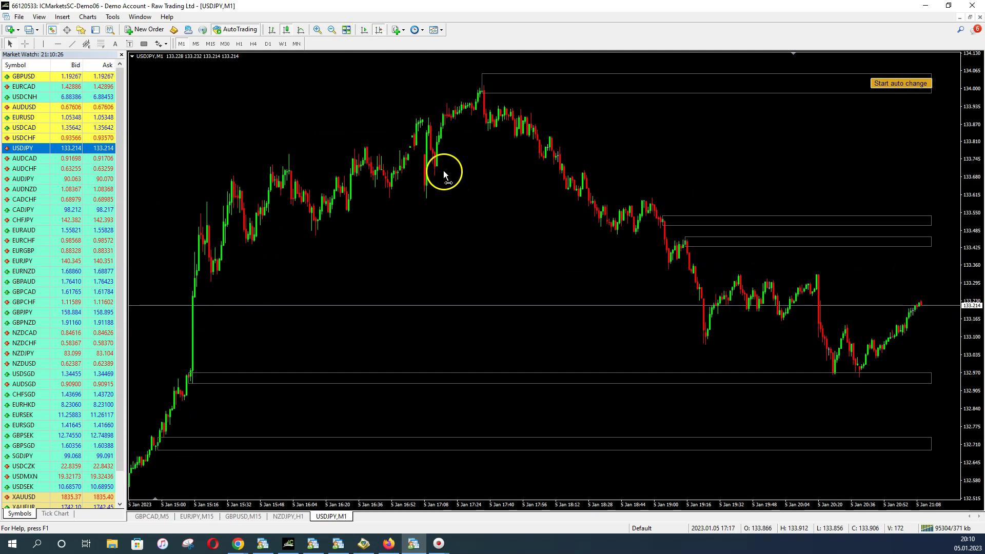
pyautogui.click(193, 375)
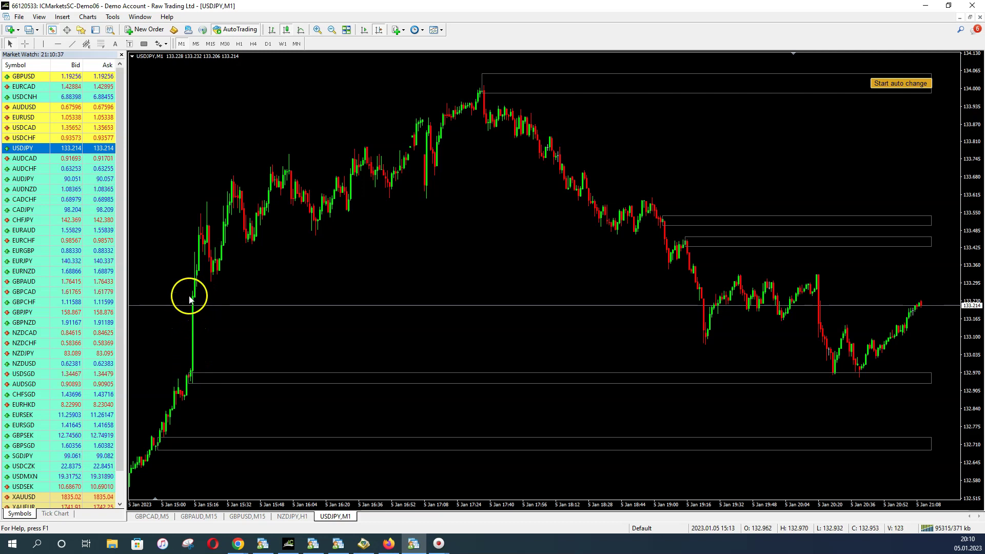
pyautogui.moveTo(195, 288)
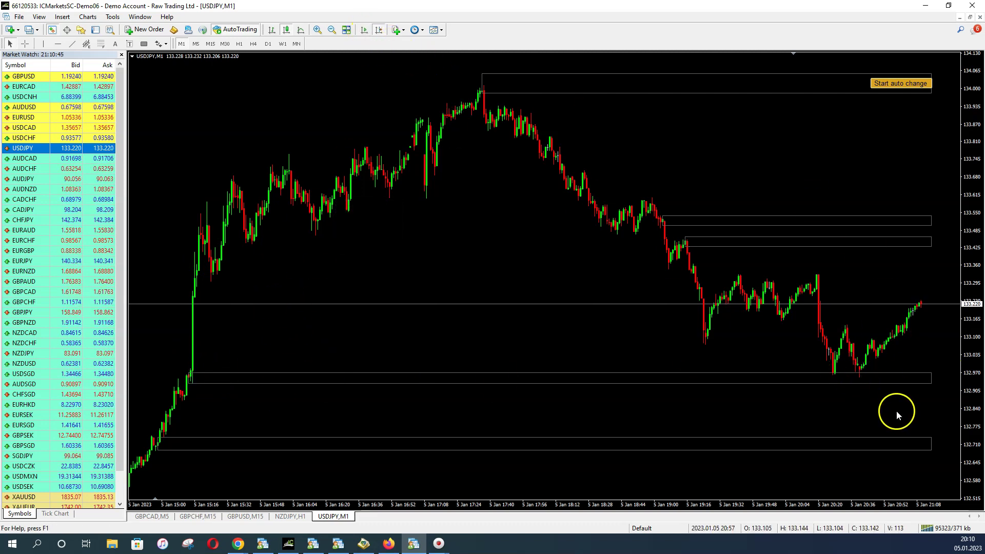
# Step: Return to the latest USDJPY M1 candles, compress the price scale and measure the height of the demand zone near 132.95
pyautogui.click(364, 30)
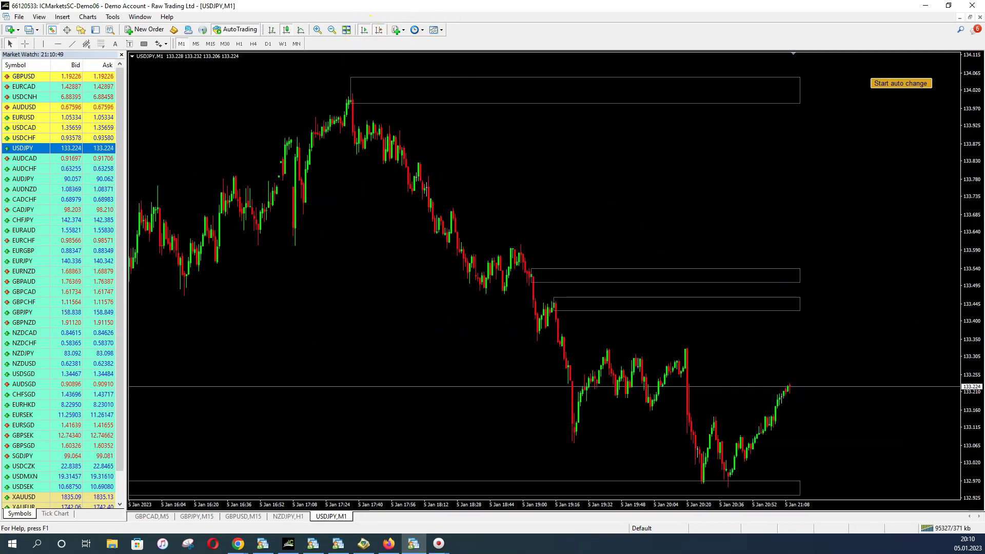
pyautogui.moveTo(967, 116); pyautogui.dragTo(977, 121)
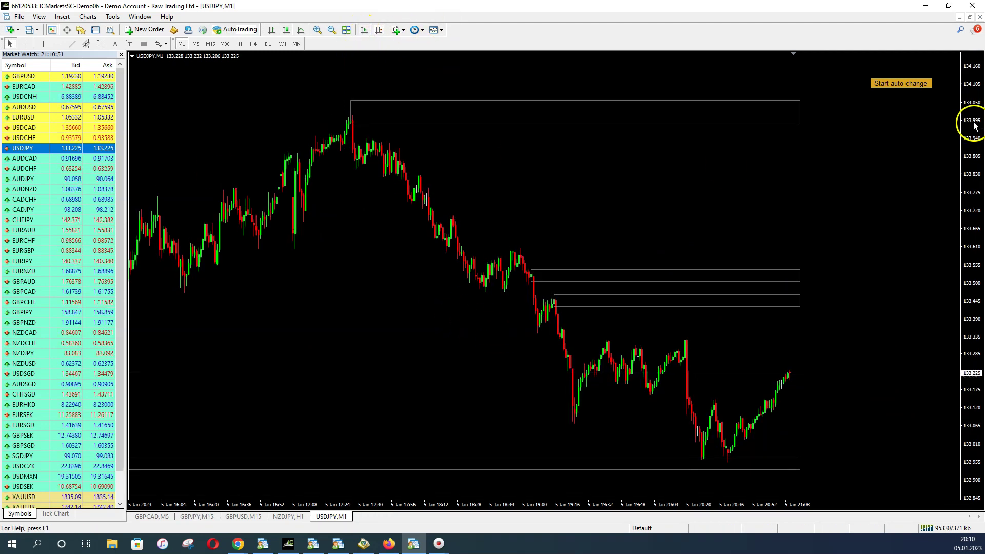
pyautogui.click(24, 44)
pyautogui.moveTo(648, 456); pyautogui.dragTo(649, 471)
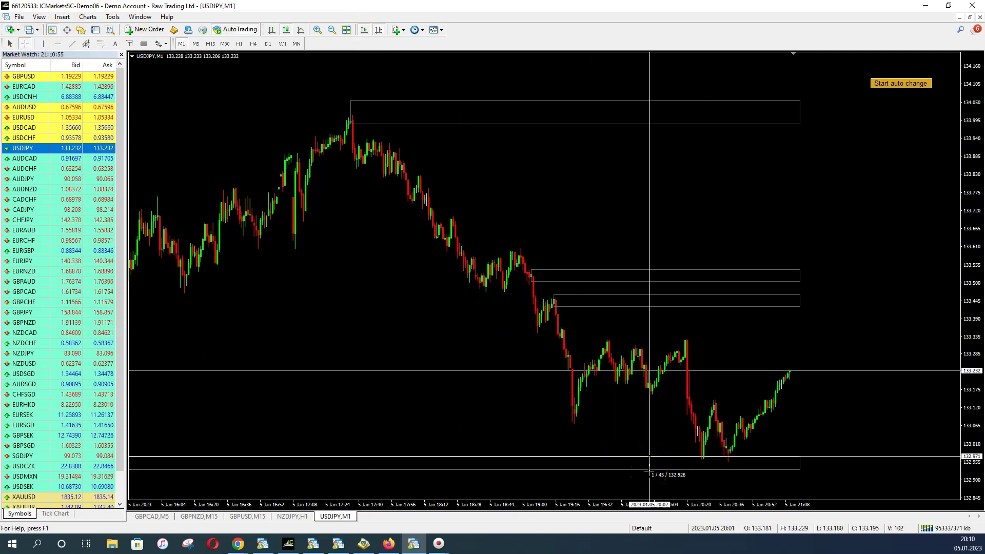
pyautogui.click(638, 446)
# Step: Measure the USDJPY rise from the demand zone near 132.95 to the latest M1 candle and expand the price scale again
pyautogui.click(24, 43)
pyautogui.click(779, 439)
pyautogui.moveTo(724, 455); pyautogui.dragTo(799, 371)
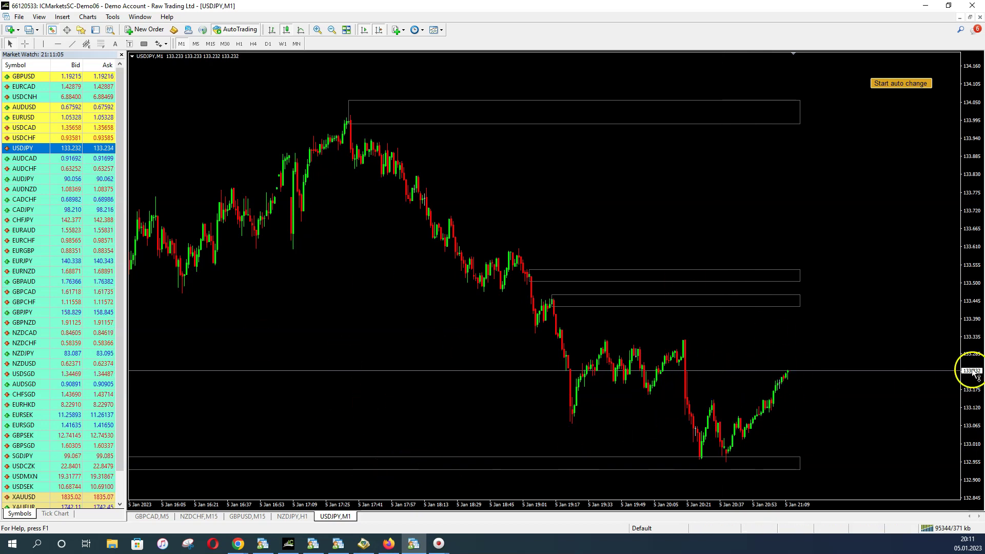
pyautogui.moveTo(976, 325); pyautogui.dragTo(978, 307)
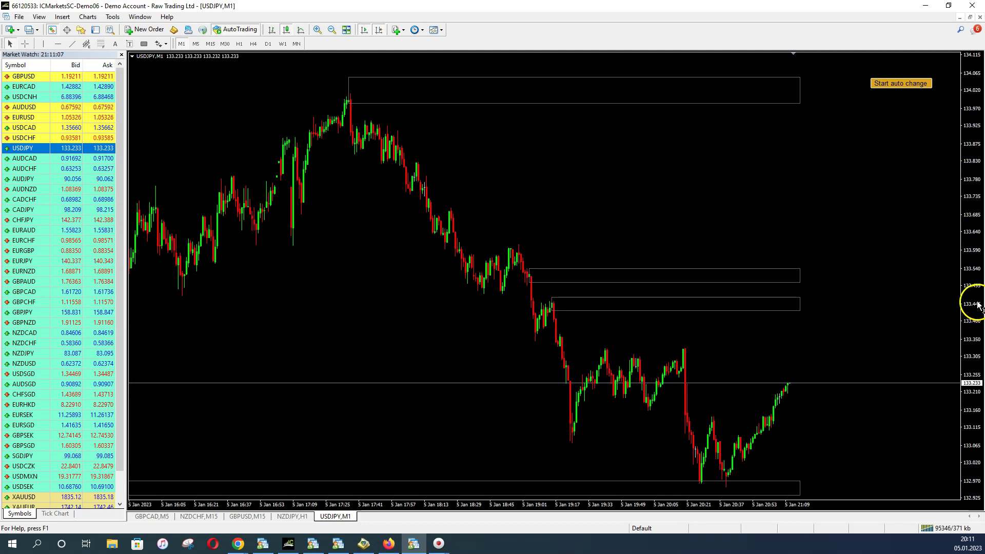
# Step: Switch the USDJPY chart to H1 and place a 0.10 lot sell limit at 136.927 just below the upper supply zone
pyautogui.click(239, 44)
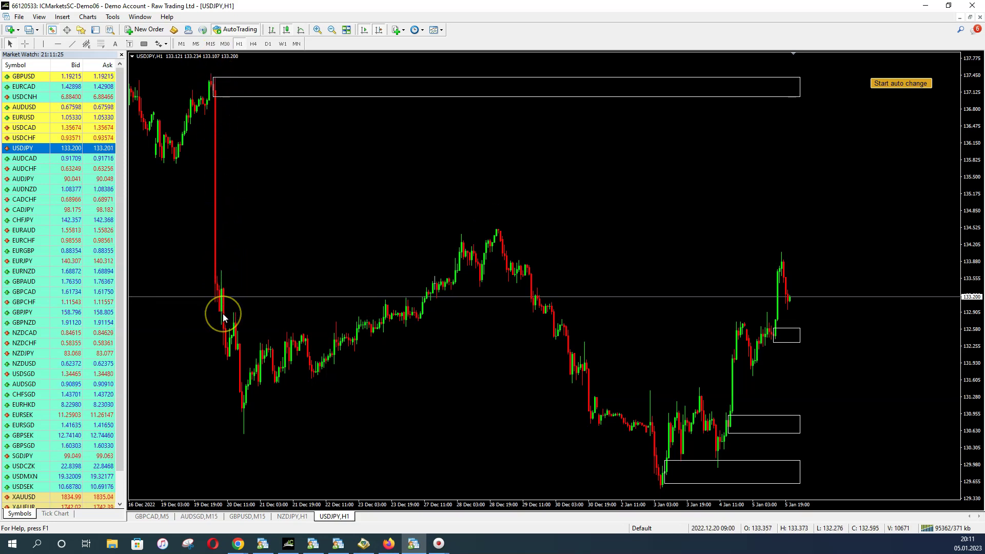
pyautogui.click(264, 319)
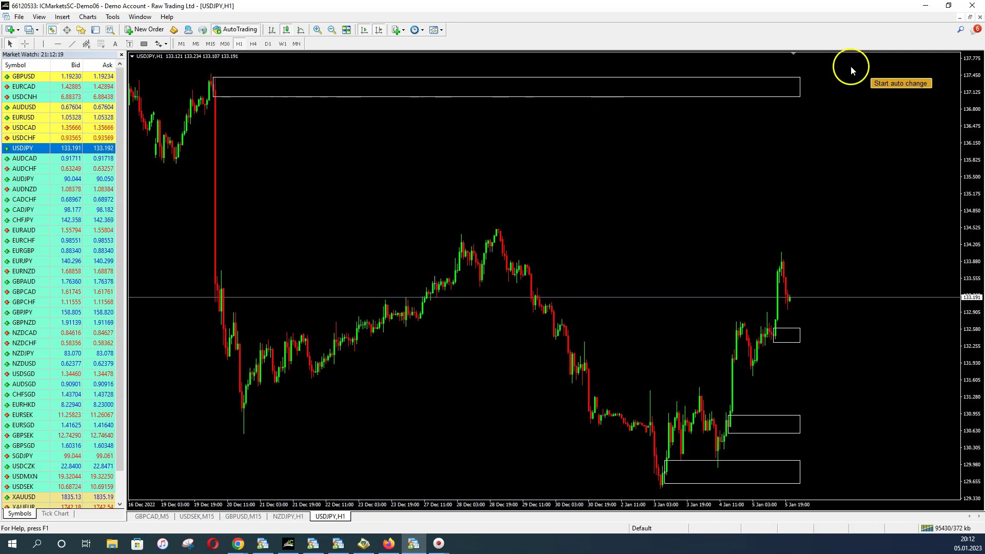
pyautogui.click(425, 149)
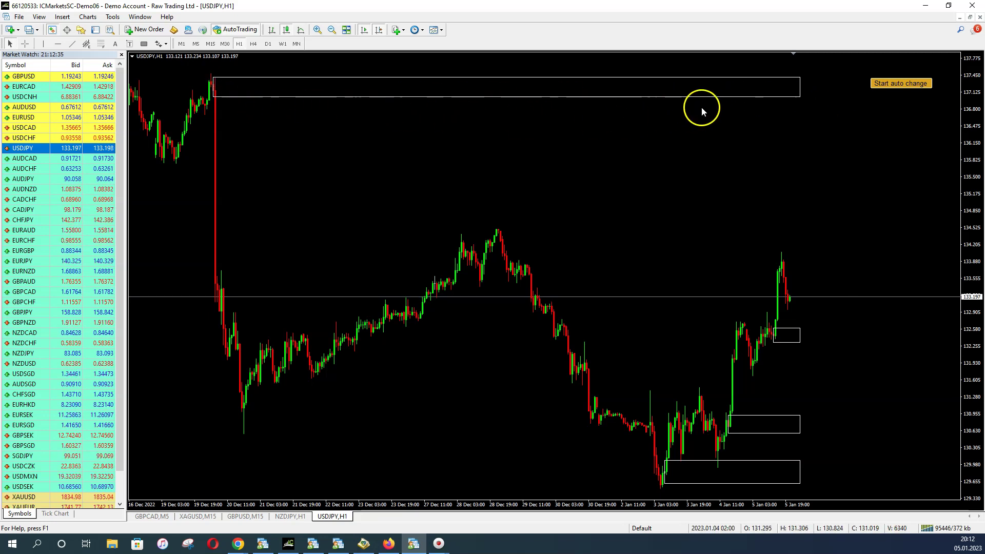
pyautogui.rightClick(519, 103)
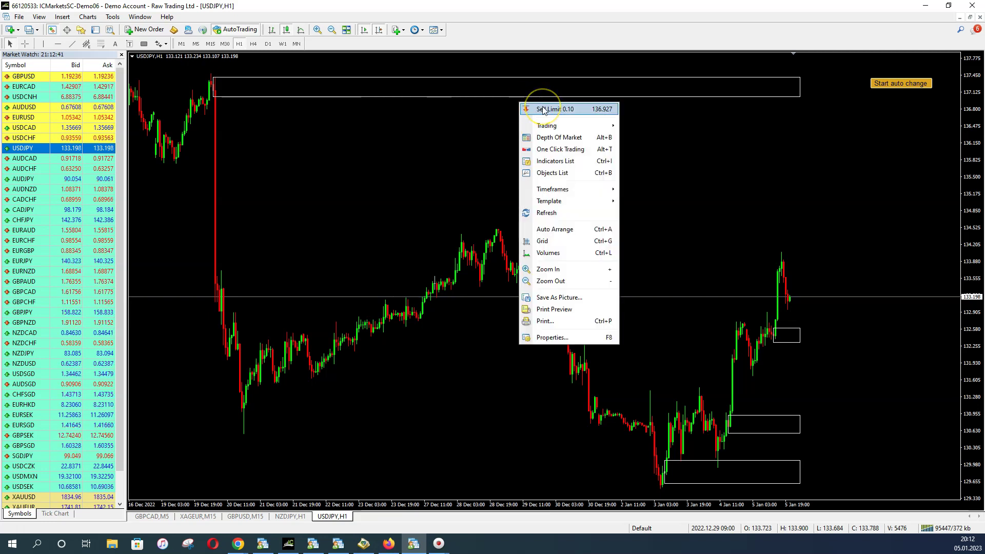
pyautogui.click(543, 109)
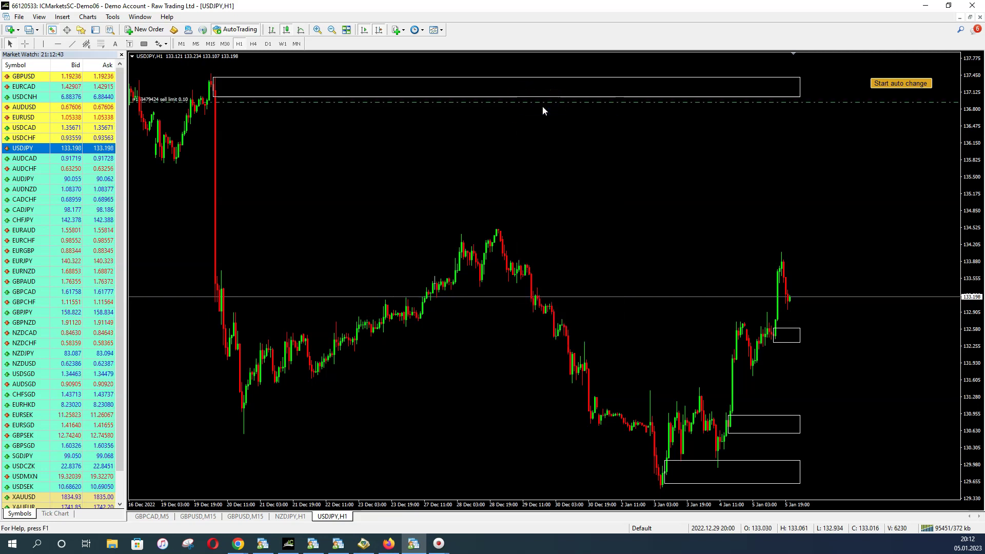
# Step: Check the one-click trading lot size and move the sell limit level up to 136.975 near the supply zone's lower edge
pyautogui.click(133, 58)
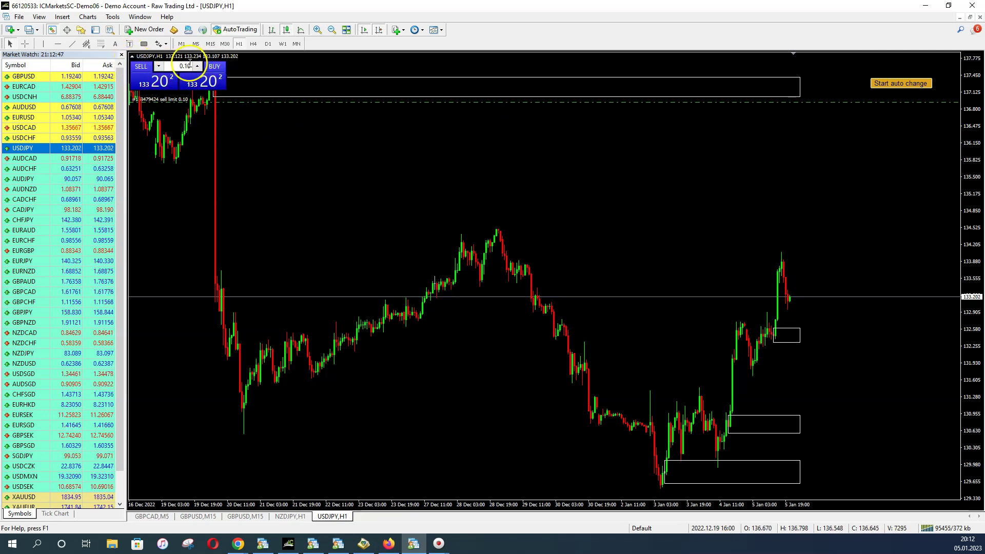
pyautogui.click(132, 58)
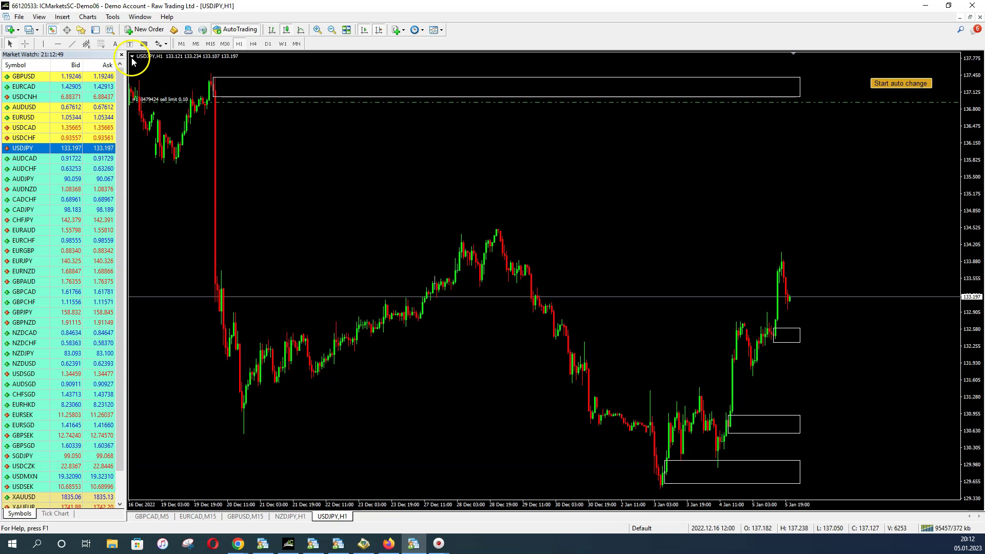
pyautogui.click(133, 58)
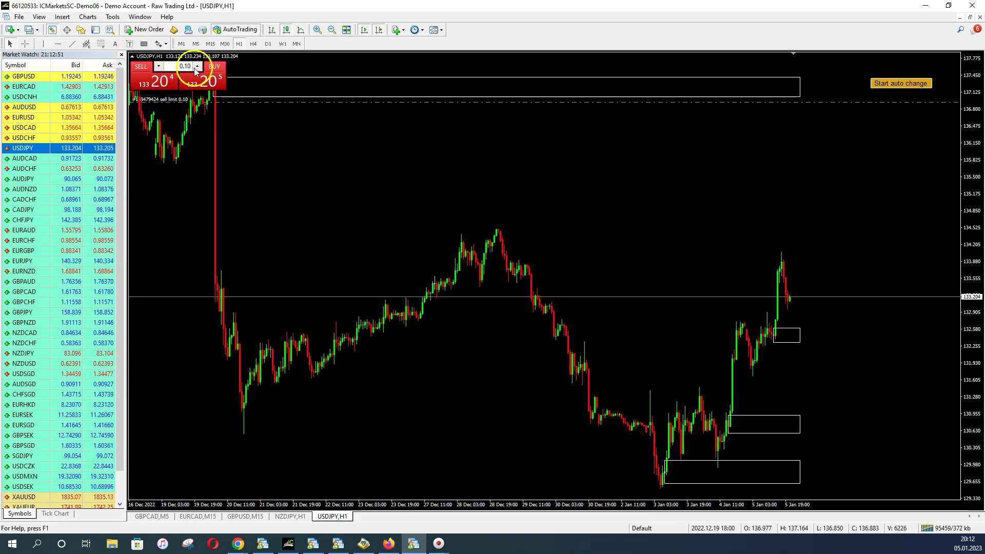
pyautogui.click(132, 58)
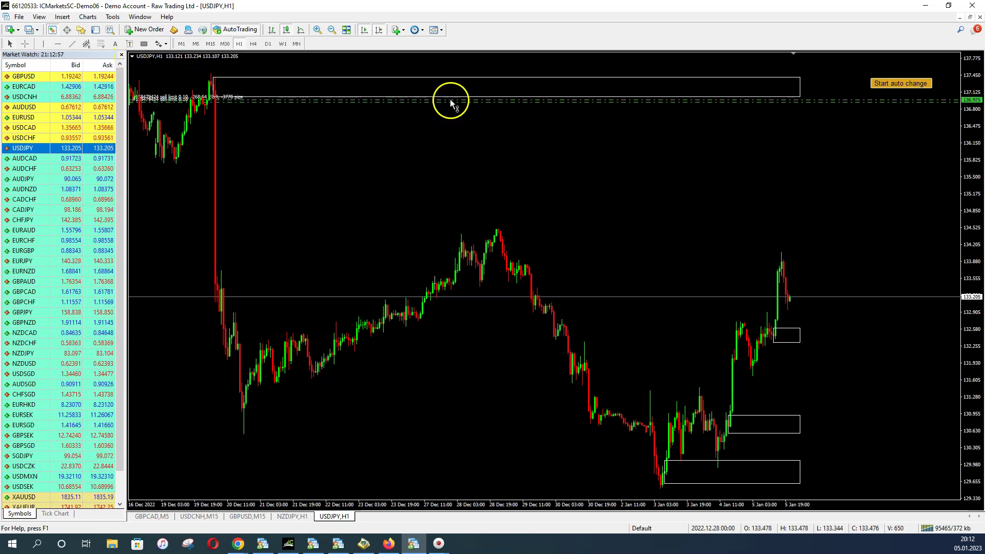
pyautogui.moveTo(451, 101); pyautogui.dragTo(454, 99)
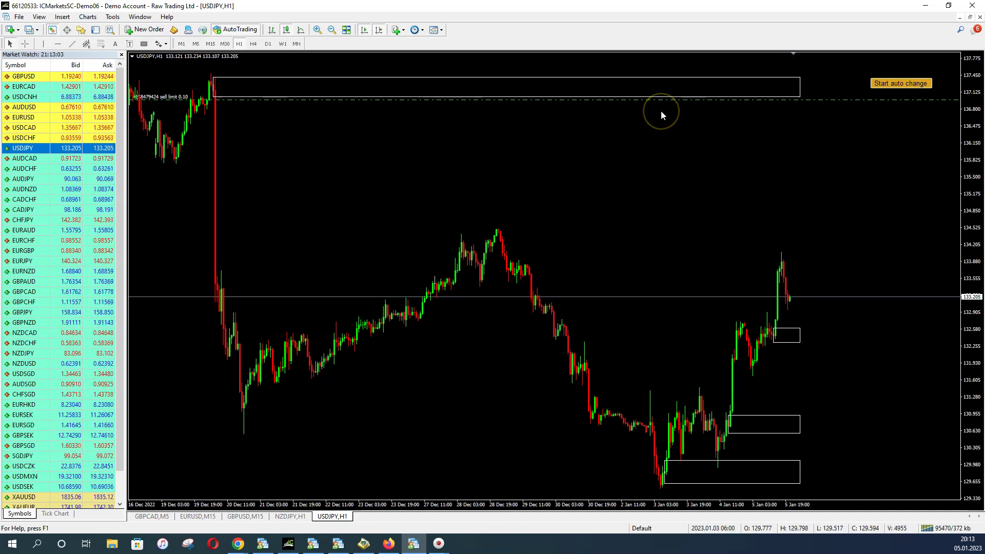
# Step: Open the pending sell limit for modification and copy its entry price of 136.975 into the stop loss
pyautogui.doubleClick(810, 100)
pyautogui.doubleClick(594, 268)
pyautogui.rightClick(597, 269)
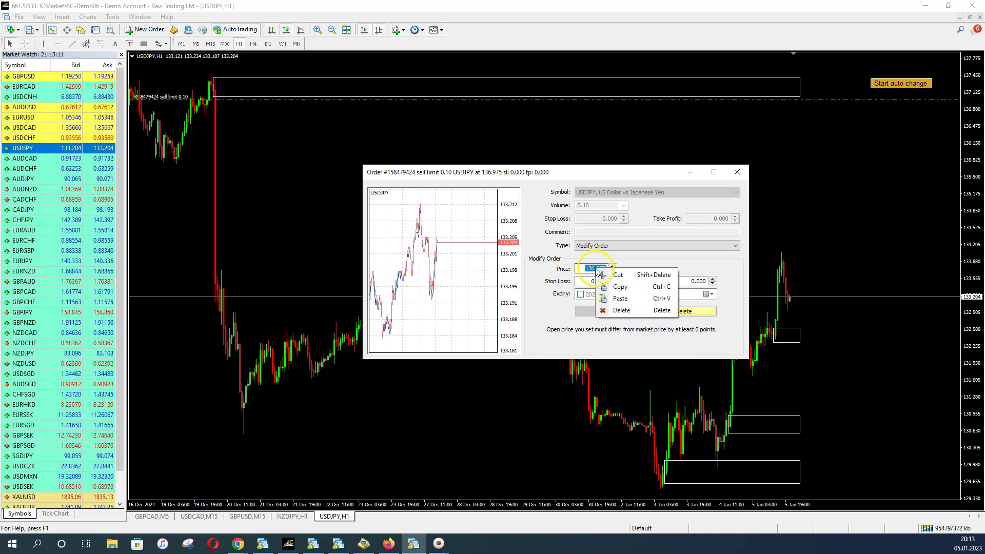
pyautogui.click(620, 286)
pyautogui.click(599, 281)
pyautogui.rightClick(598, 280)
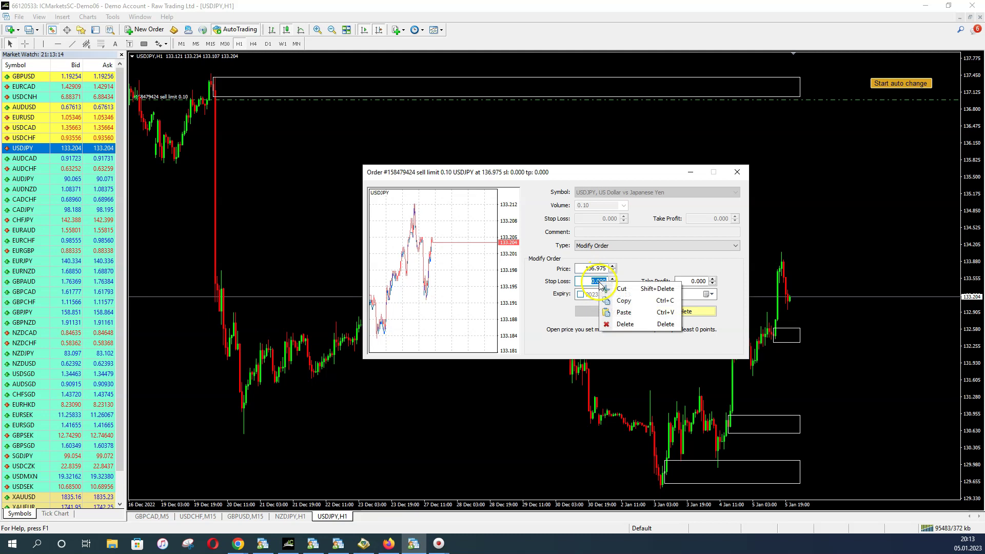
pyautogui.click(622, 310)
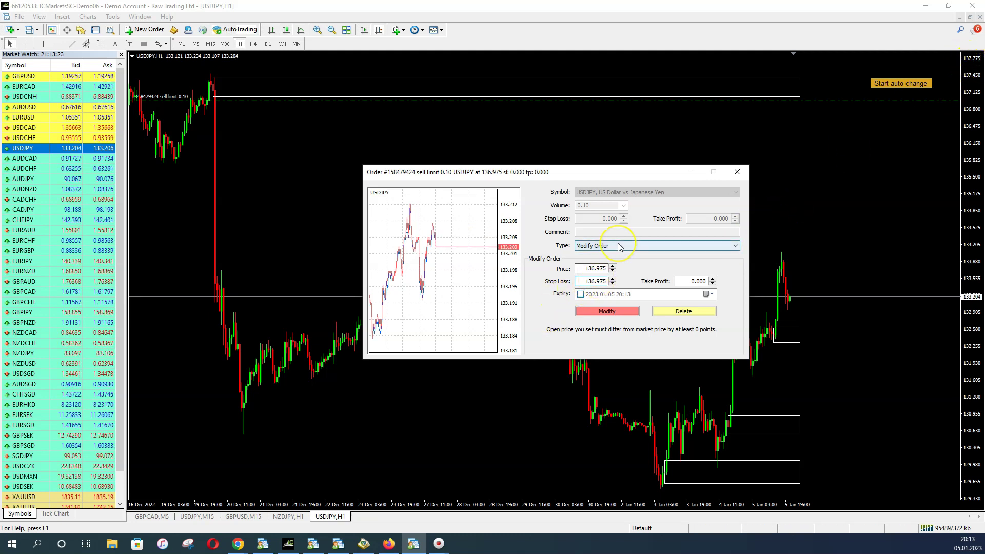
# Step: Set the sell limit order's stop loss to 137.775
pyautogui.press('Delete')
pyautogui.write('7')
pyautogui.press('Right')
pyautogui.press('Right')
pyautogui.press('BackSpace')
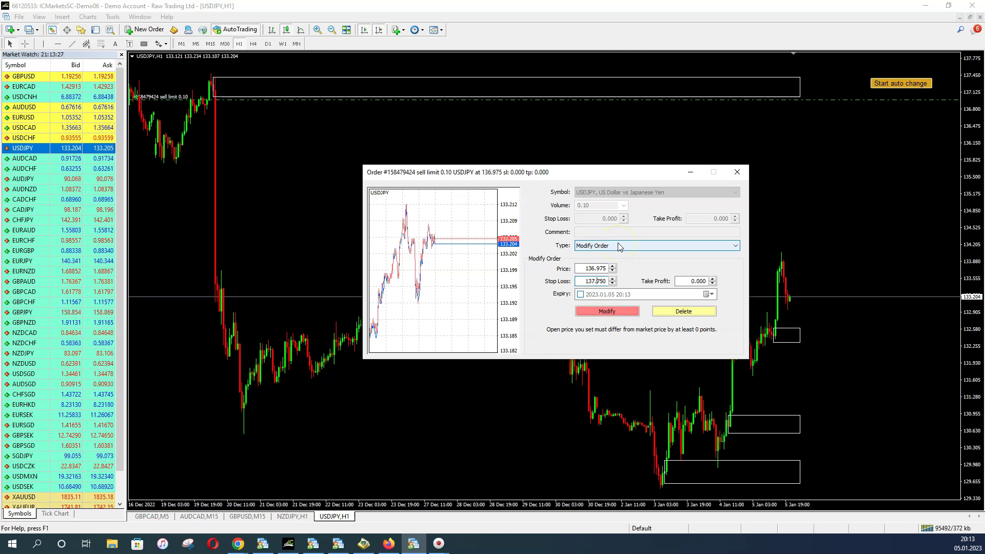
pyautogui.write('7')
# Step: Set the sell limit order's take profit to 135.175 and apply the order modification
pyautogui.click(696, 280)
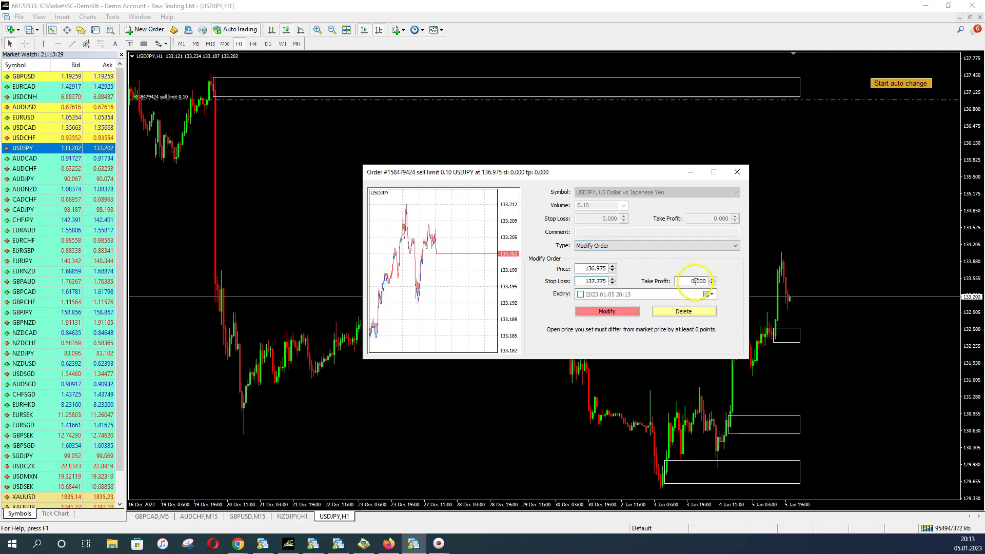
pyautogui.doubleClick(695, 281)
pyautogui.rightClick(695, 282)
pyautogui.click(719, 312)
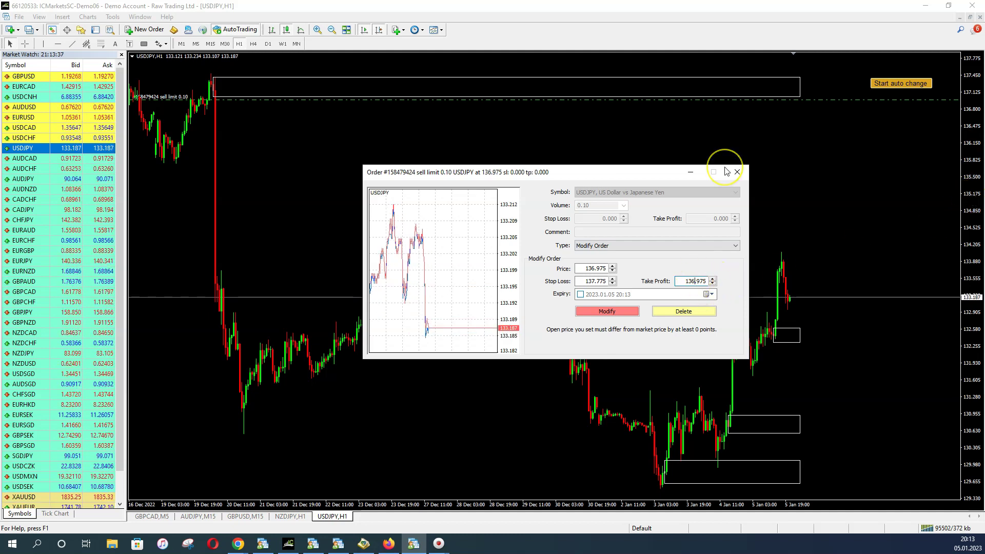
pyautogui.press('Delete')
pyautogui.write('1')
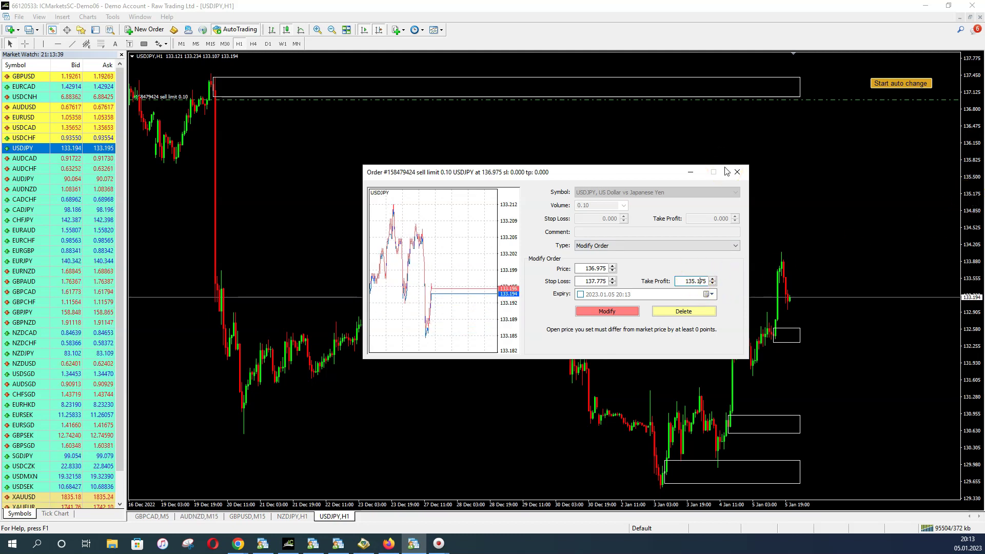
pyautogui.click(607, 311)
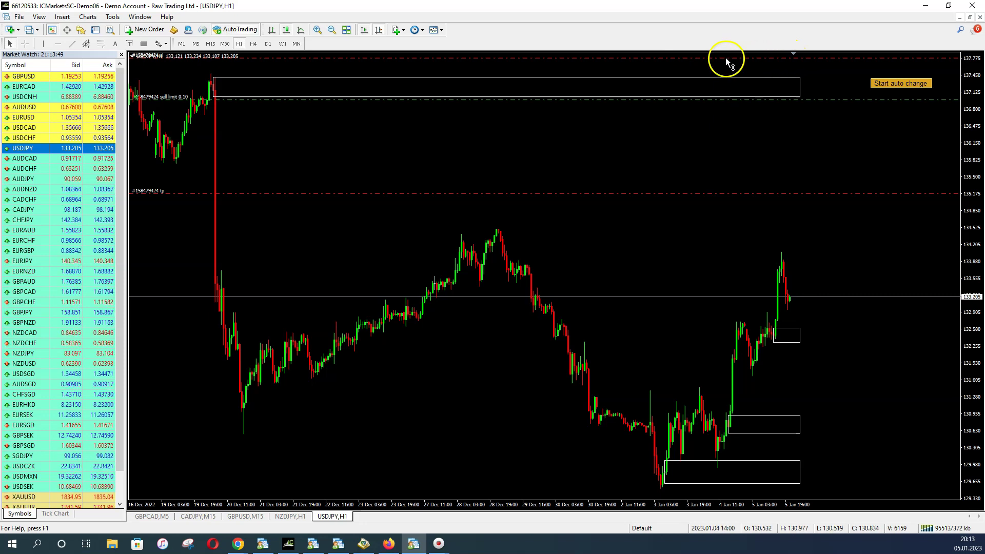
# Step: Lower the stop-loss level to just above the upper supply zone and measure its distance from the entry level
pyautogui.moveTo(725, 58)
pyautogui.mouseDown()
pyautogui.moveTo(725, 82)
pyautogui.moveTo(723, 73)
pyautogui.mouseUp()
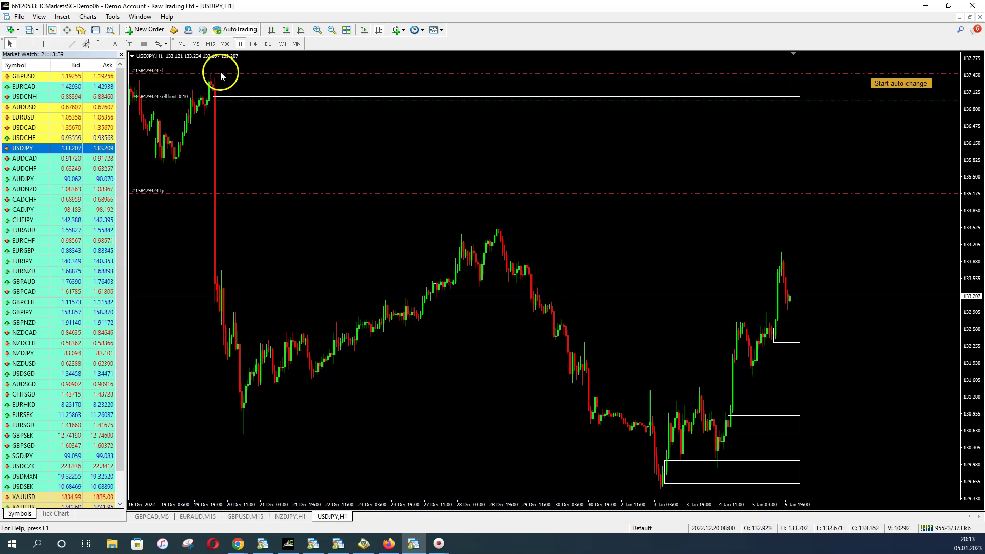
pyautogui.moveTo(223, 73); pyautogui.dragTo(225, 70)
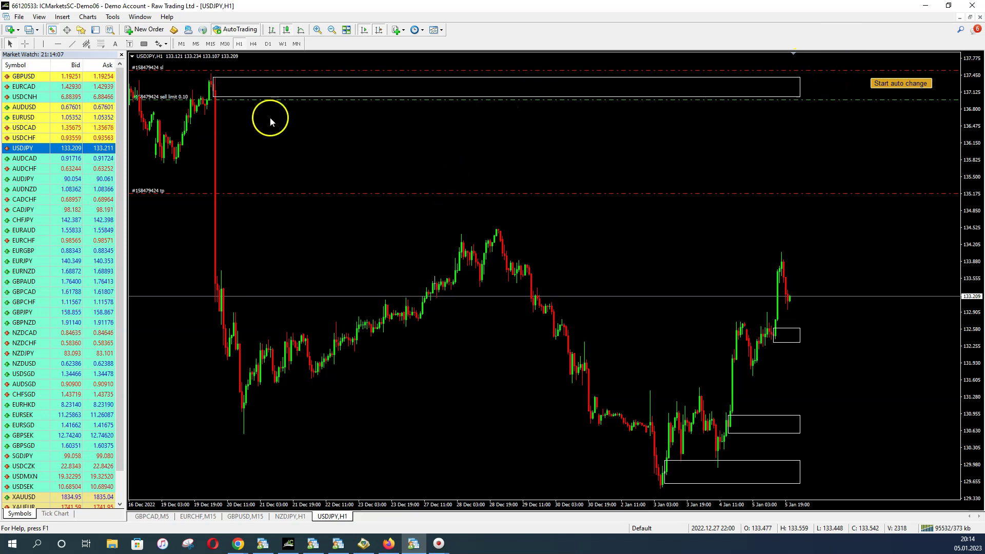
pyautogui.click(25, 43)
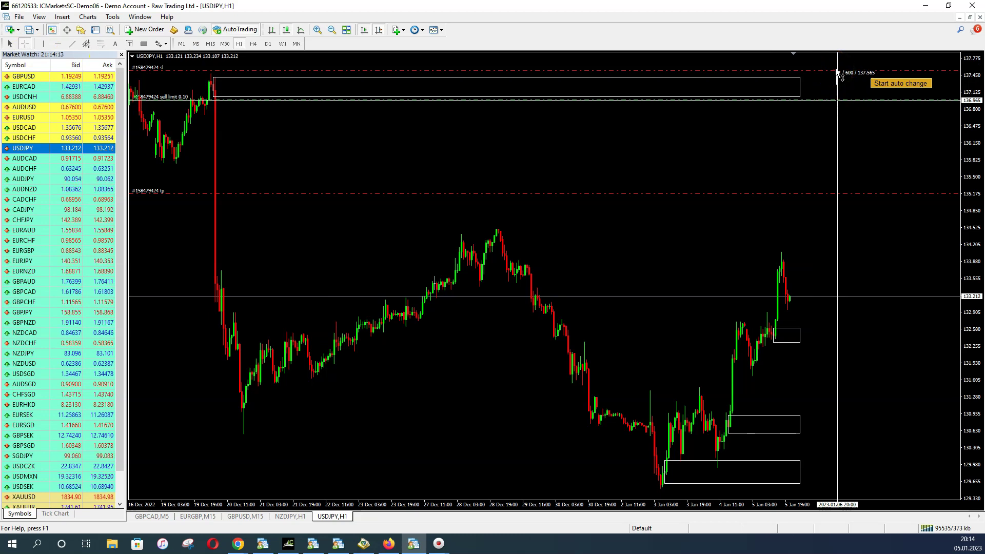
pyautogui.click(814, 91)
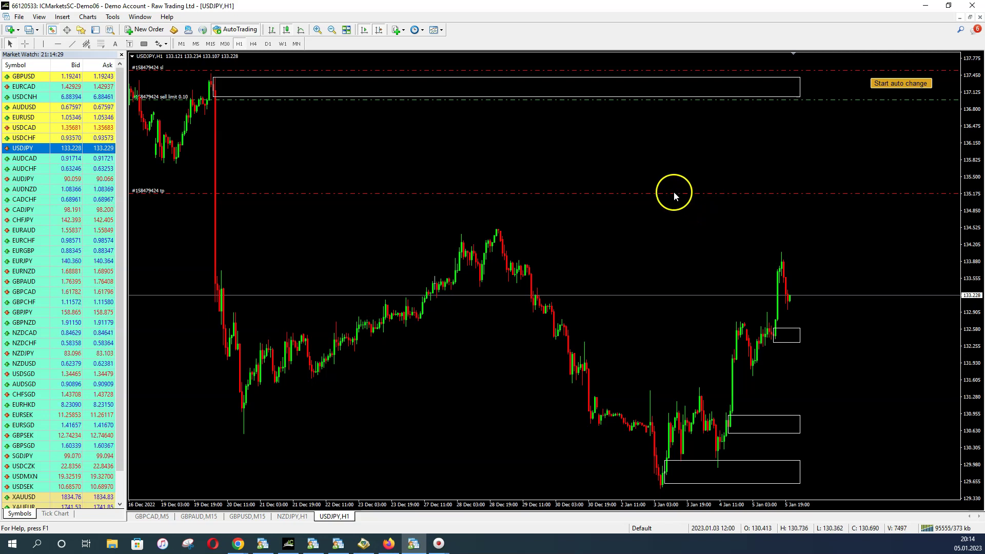
# Step: Measure a target distance downward from the sell limit entry level with the crosshair
pyautogui.middleClick(578, 125)
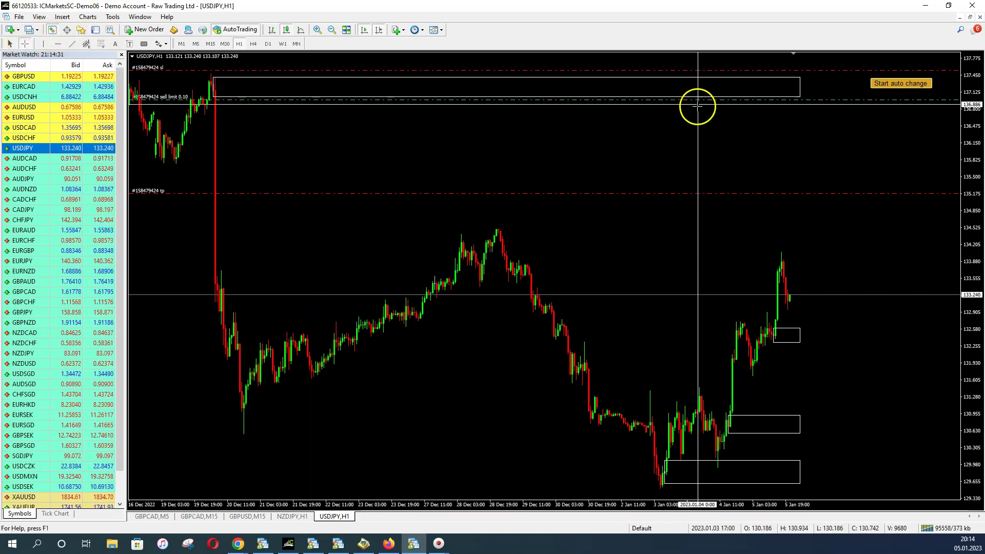
pyautogui.moveTo(699, 100); pyautogui.dragTo(701, 163)
pyautogui.click(623, 144)
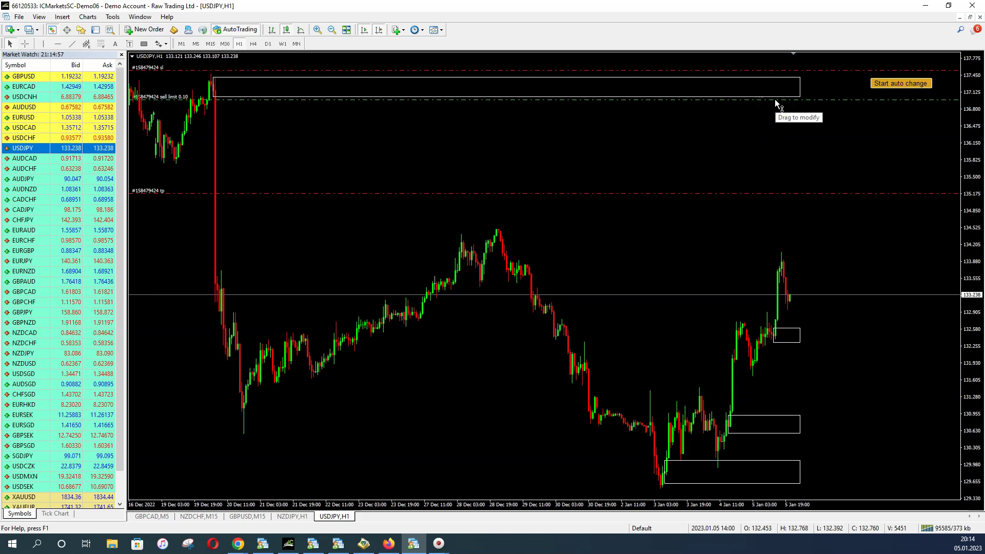
pyautogui.click(750, 94)
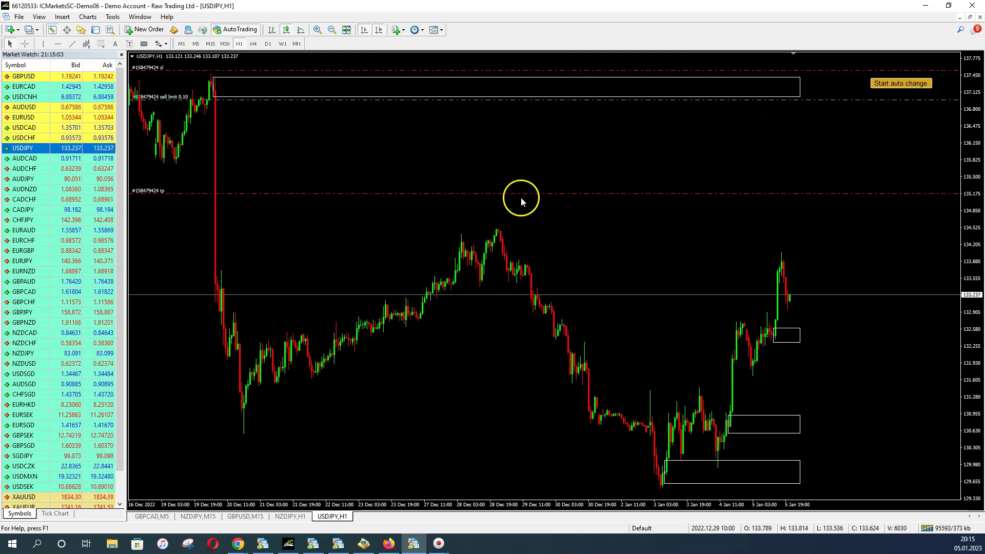
# Step: Try the take-profit level just above the 28 December high, and move it up to about 135.83 at the 19 December lows
pyautogui.moveTo(519, 193); pyautogui.dragTo(516, 223)
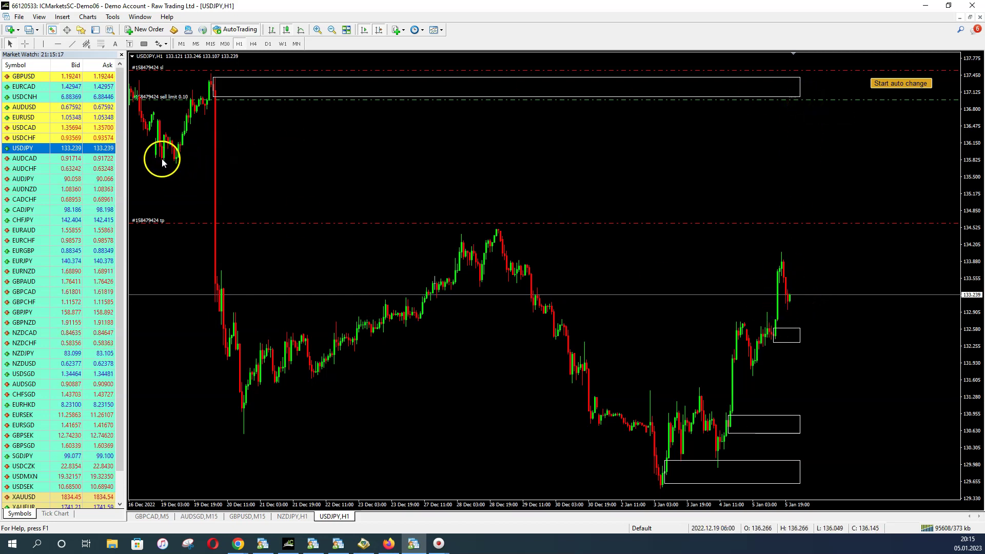
pyautogui.moveTo(342, 222); pyautogui.dragTo(340, 159)
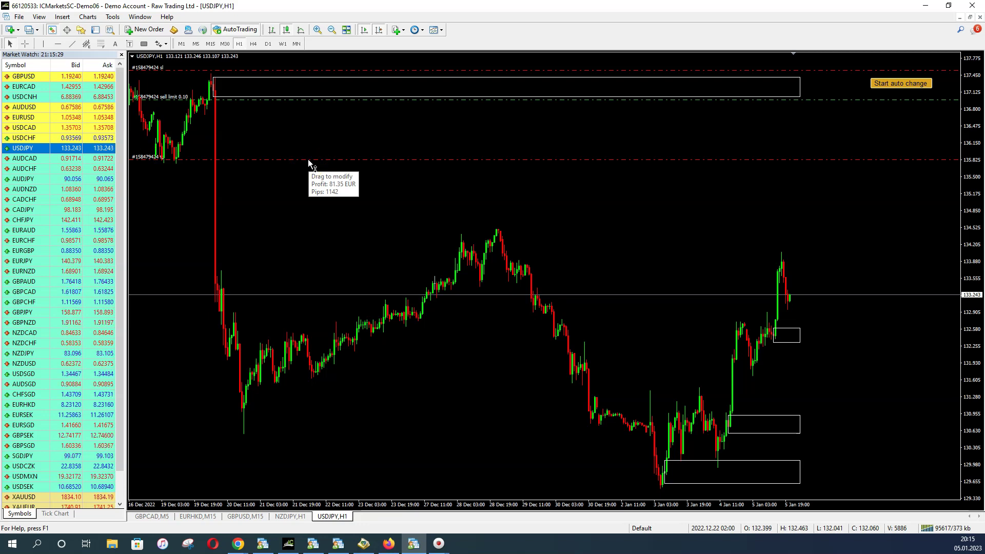
pyautogui.click(713, 119)
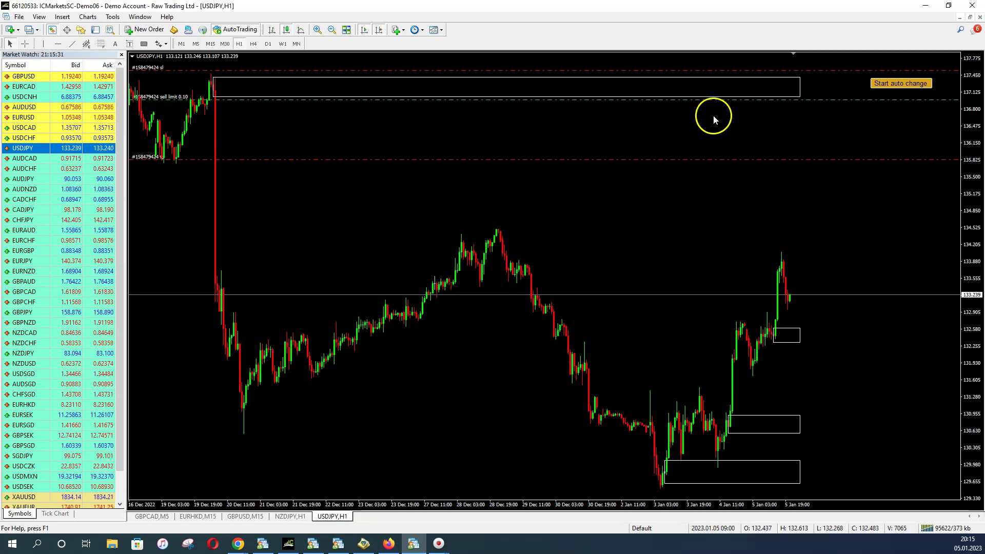
# Step: Examine the potential loss at the stop-loss level and the potential profit at the take-profit level of the sell limit setup
pyautogui.moveTo(821, 71)
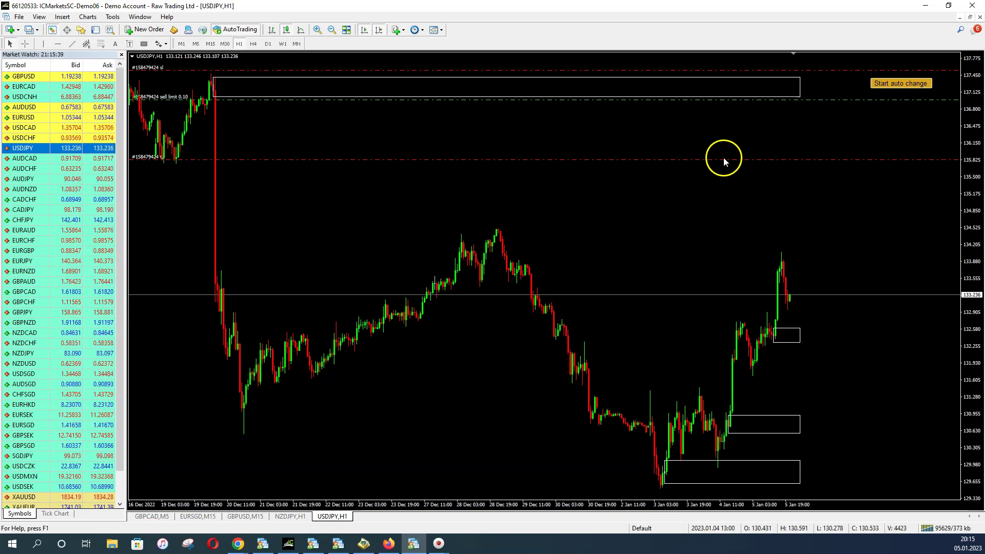
pyautogui.moveTo(722, 159)
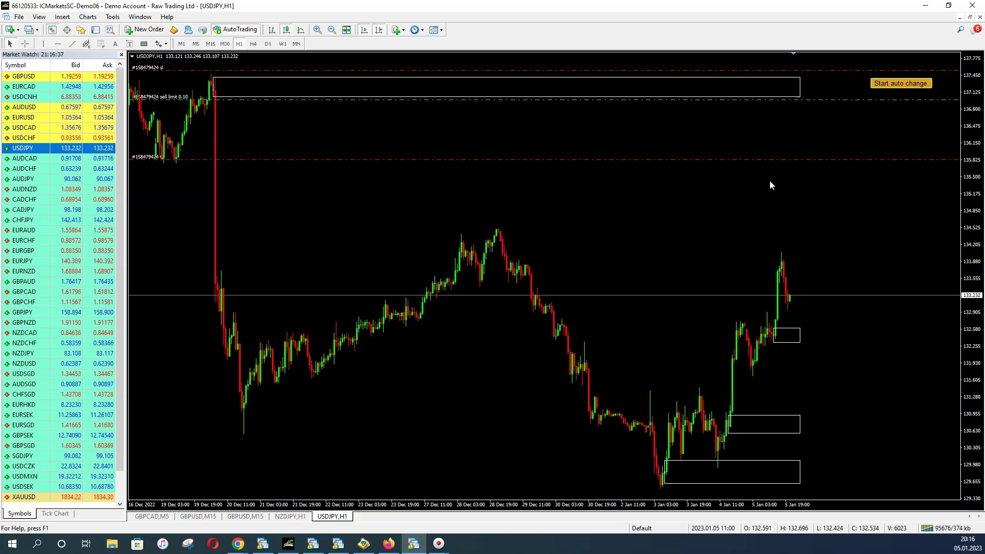
pyautogui.click(765, 168)
pyautogui.click(785, 154)
pyautogui.click(773, 141)
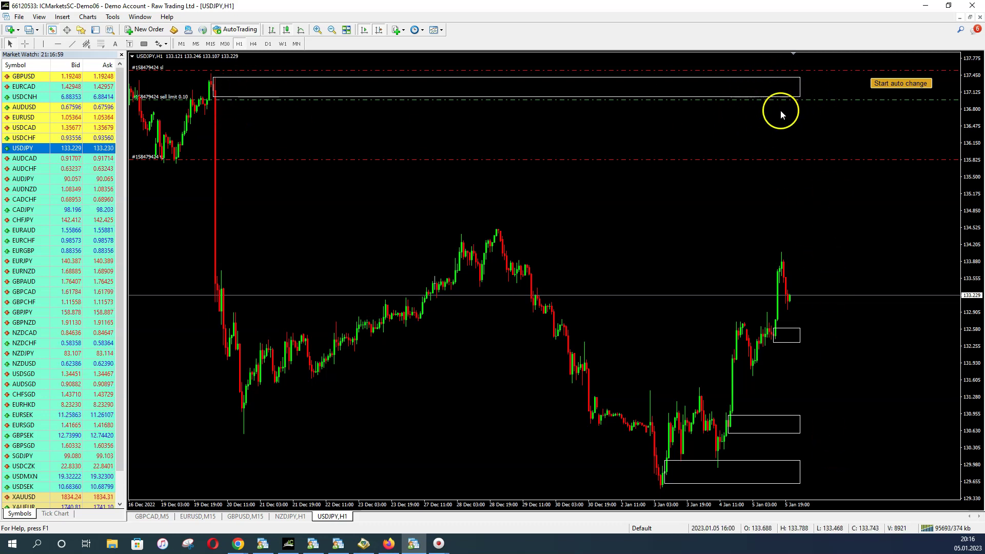
pyautogui.moveTo(805, 220); pyautogui.dragTo(804, 240)
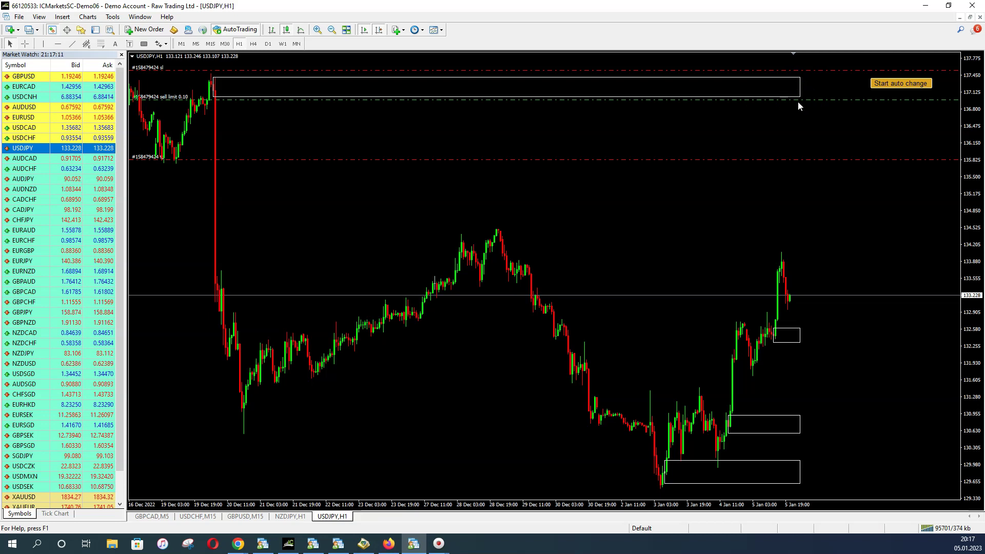
pyautogui.click(825, 75)
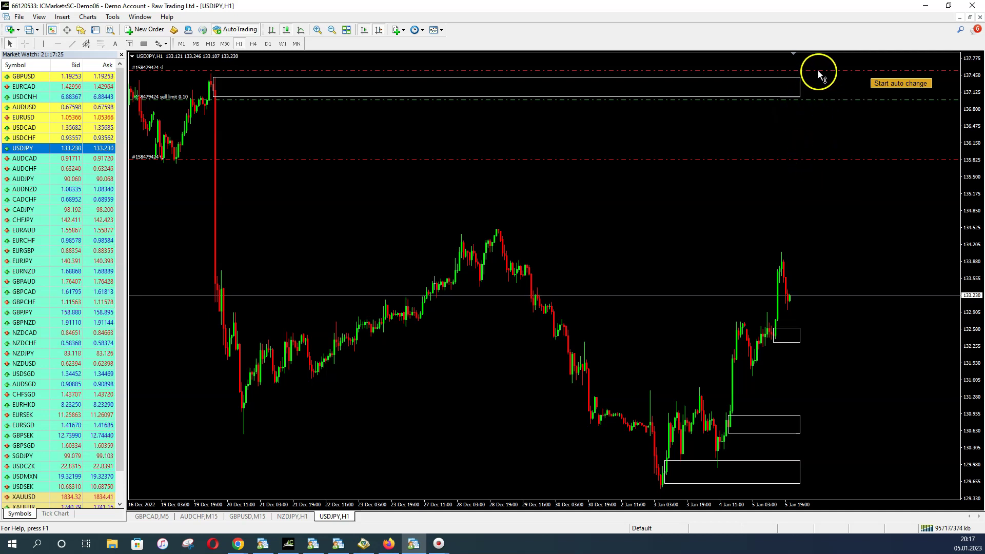
pyautogui.click(789, 154)
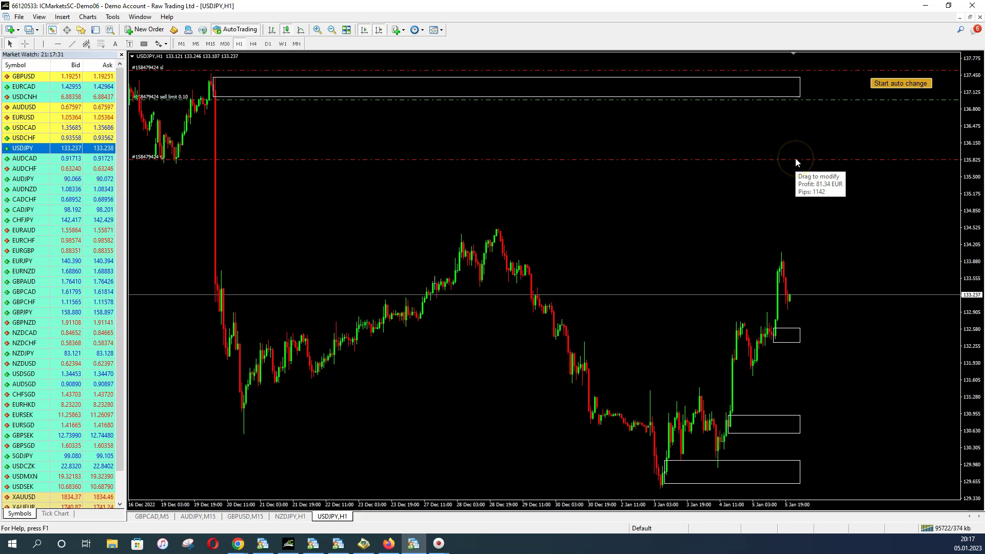
pyautogui.click(802, 160)
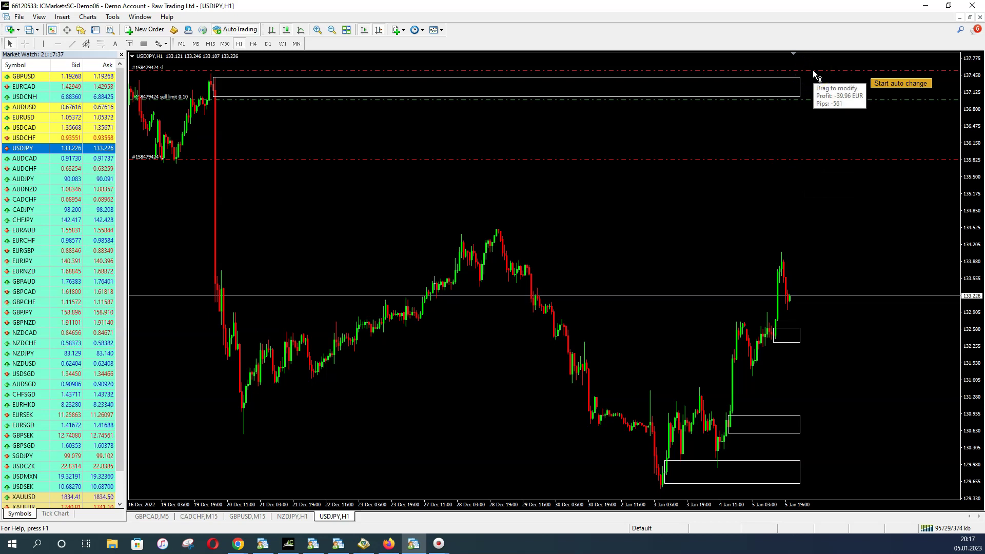
# Step: Lower the take-profit level to just above the 28 December high, check its potential profit, and move it back up to the 19 December lows
pyautogui.click(787, 135)
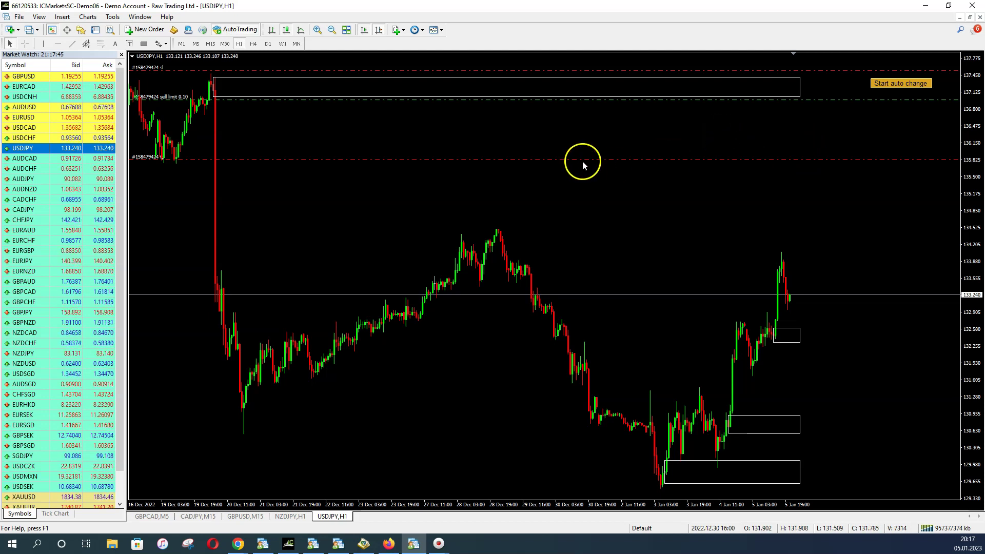
pyautogui.moveTo(580, 159); pyautogui.dragTo(573, 220)
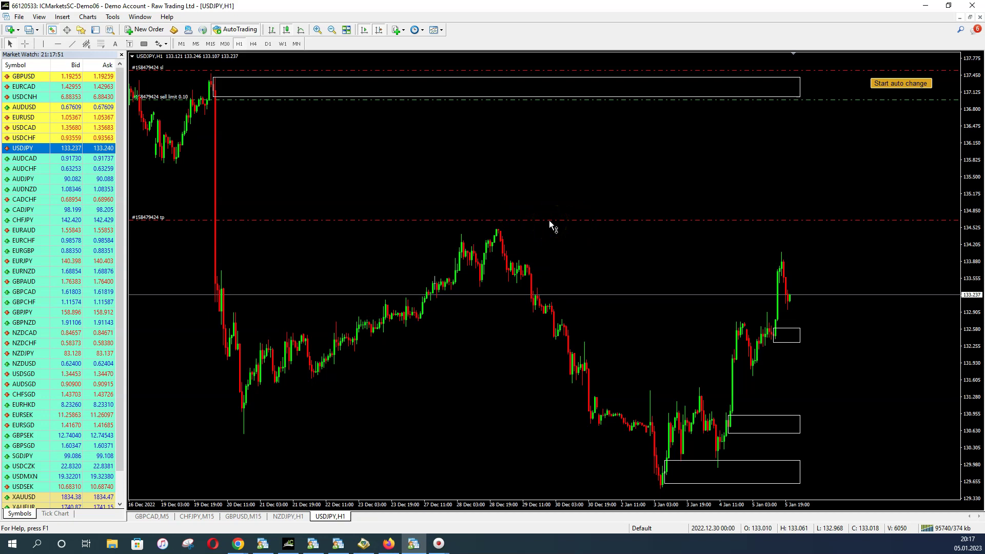
pyautogui.scroll(1, 602, 222)
pyautogui.scroll(-1, 606, 220)
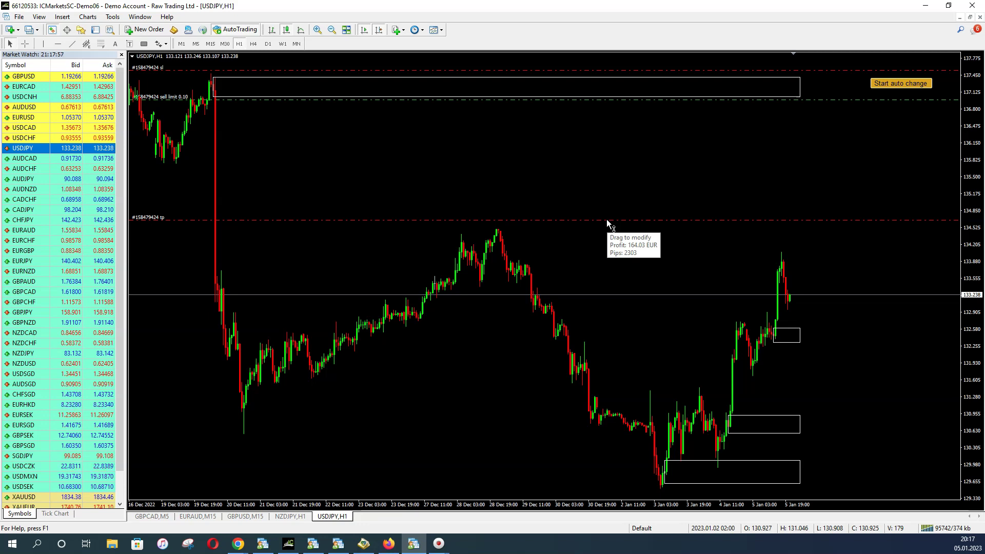
pyautogui.click(763, 133)
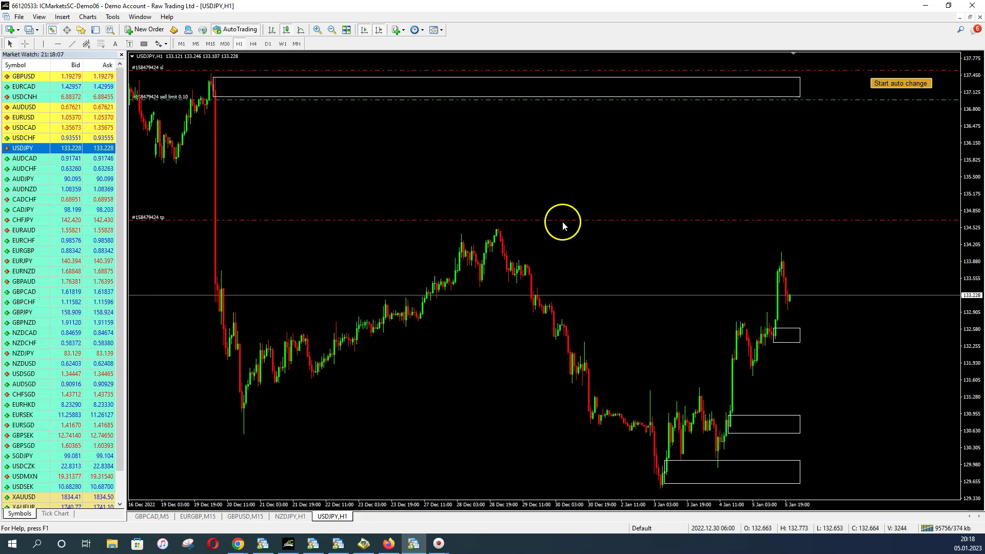
pyautogui.moveTo(560, 221); pyautogui.dragTo(553, 163)
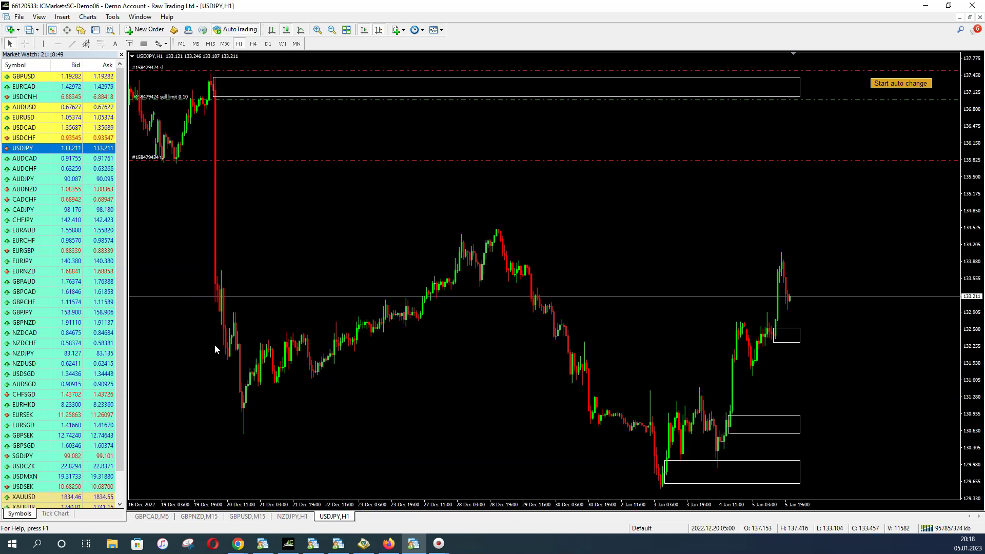
# Step: Examine the 3 January lows and the candles forming the lowest demand zone on the USDJPY H1 chart
pyautogui.click(399, 292)
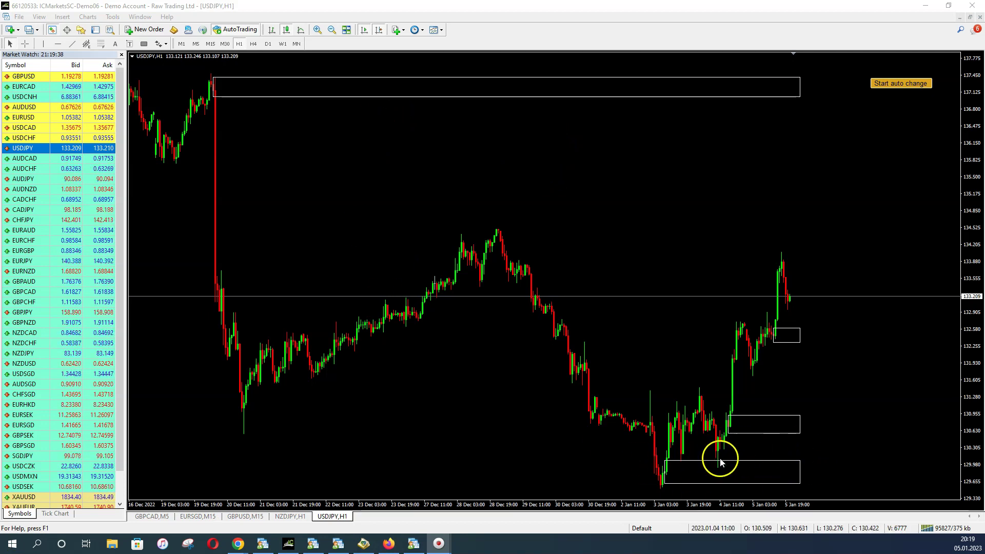
pyautogui.click(317, 29)
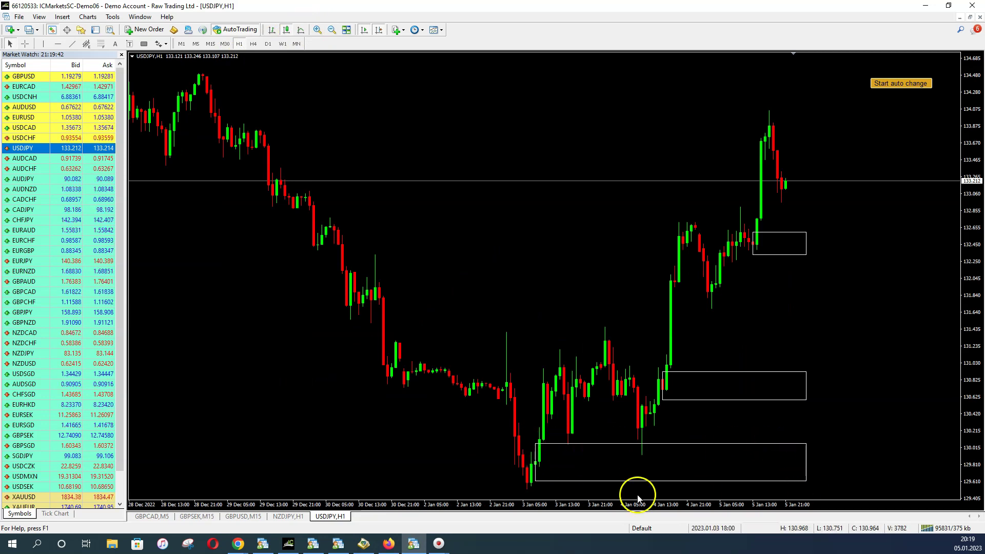
pyautogui.click(529, 471)
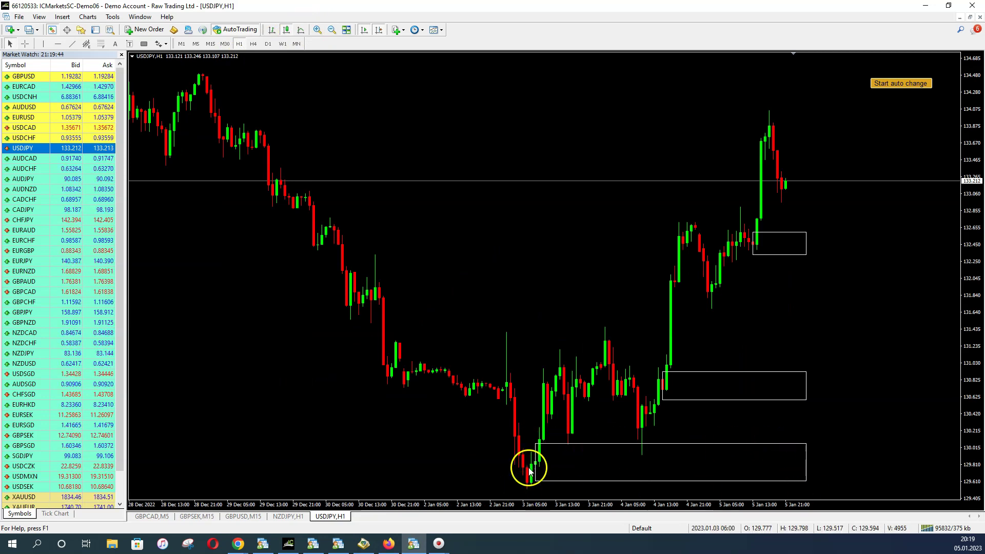
pyautogui.click(531, 477)
pyautogui.click(541, 442)
pyautogui.click(519, 481)
pyautogui.click(524, 457)
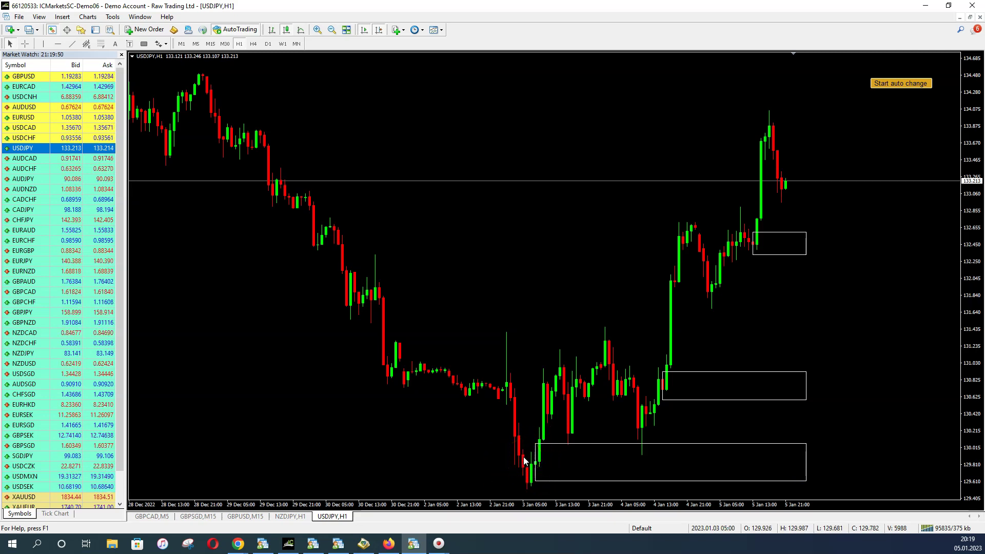
pyautogui.click(508, 466)
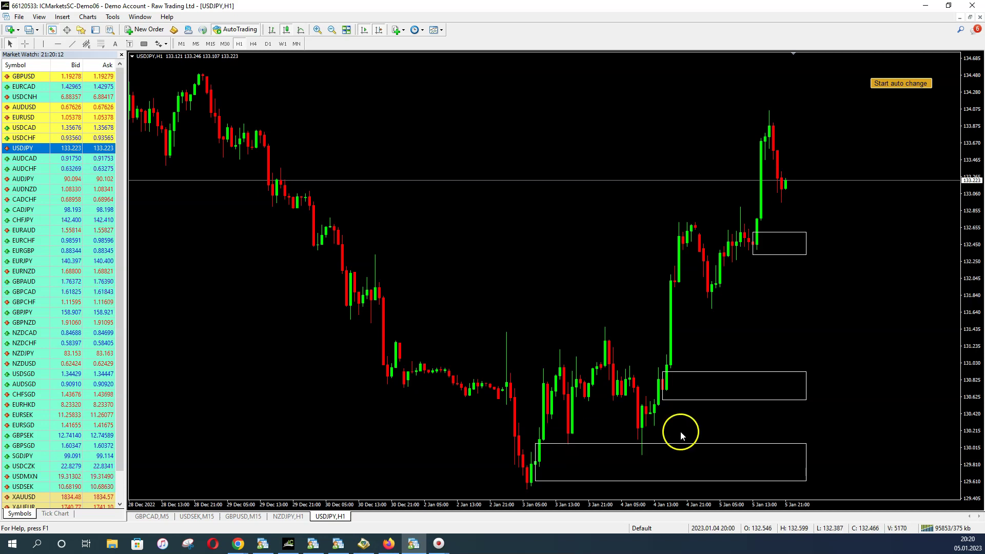
# Step: Add a price alert at 130.091 on the upper edge of the lowest demand zone, and move it slightly above the zone
pyautogui.moveTo(542, 442)
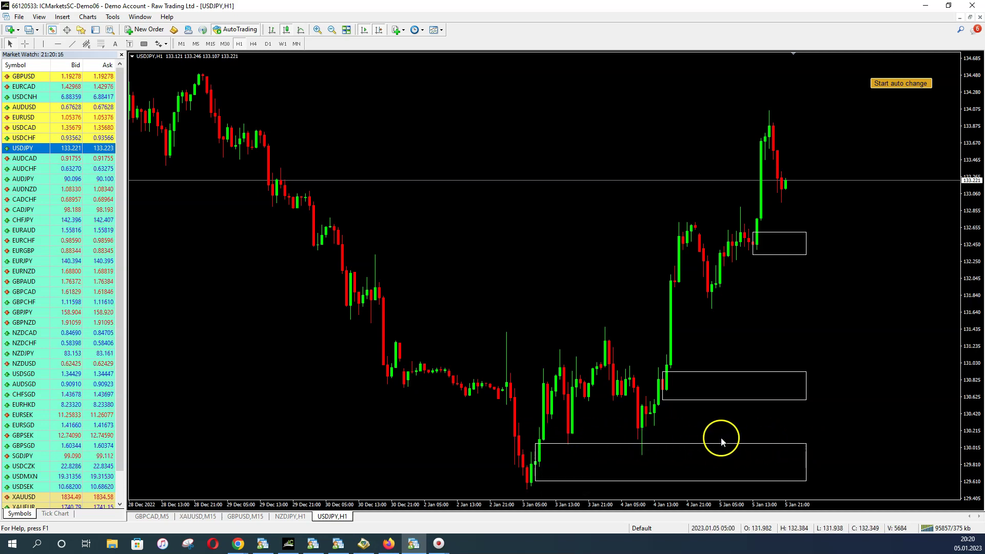
pyautogui.click(666, 443)
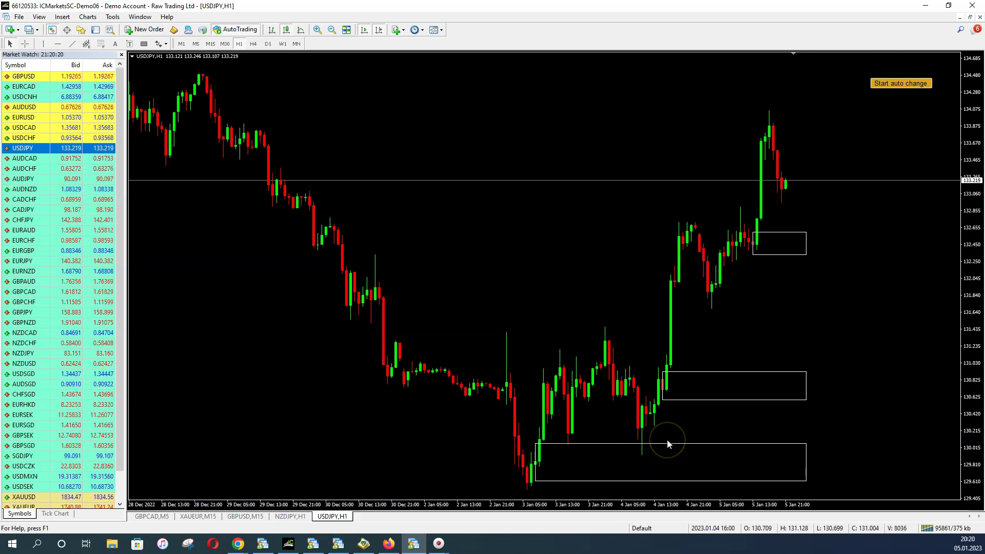
pyautogui.rightClick(667, 442)
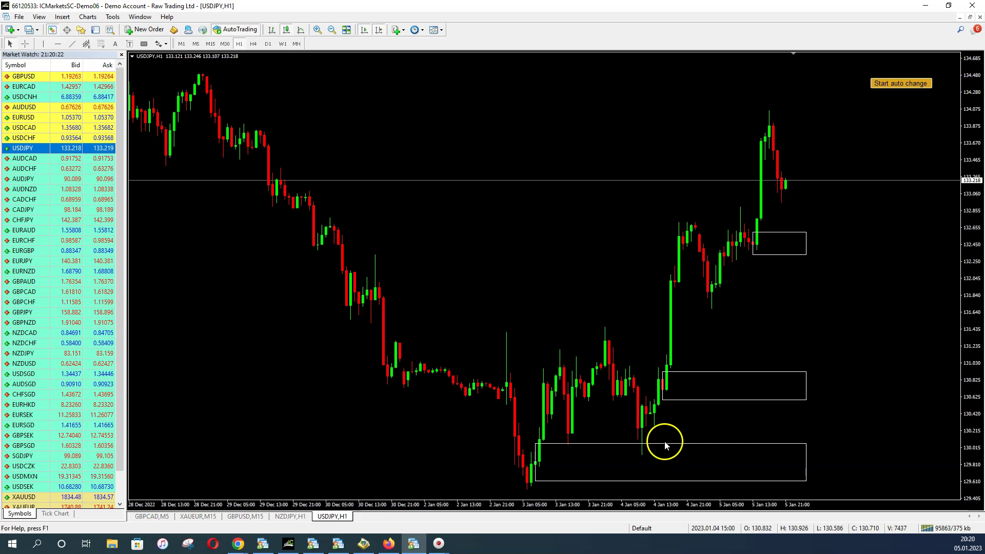
pyautogui.moveTo(718, 222)
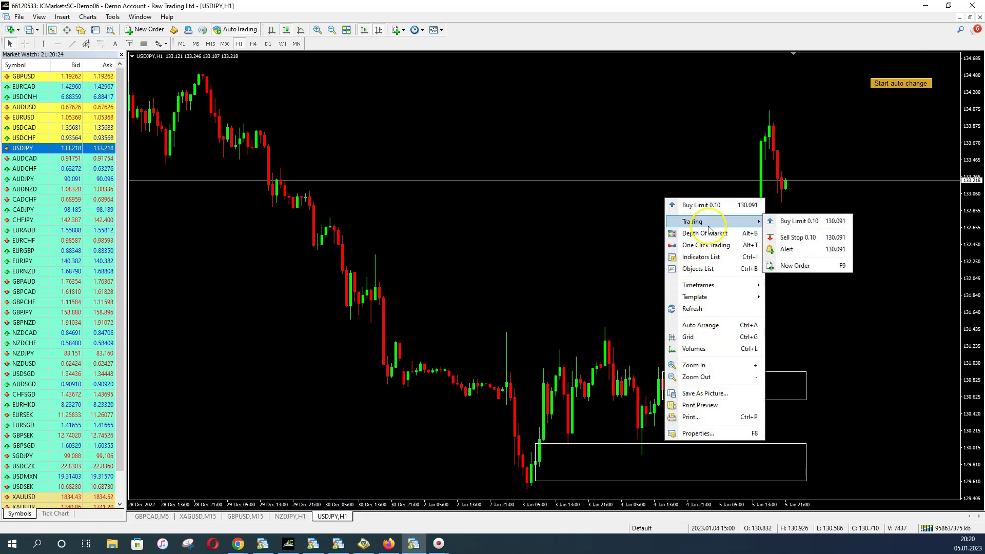
pyautogui.click(790, 251)
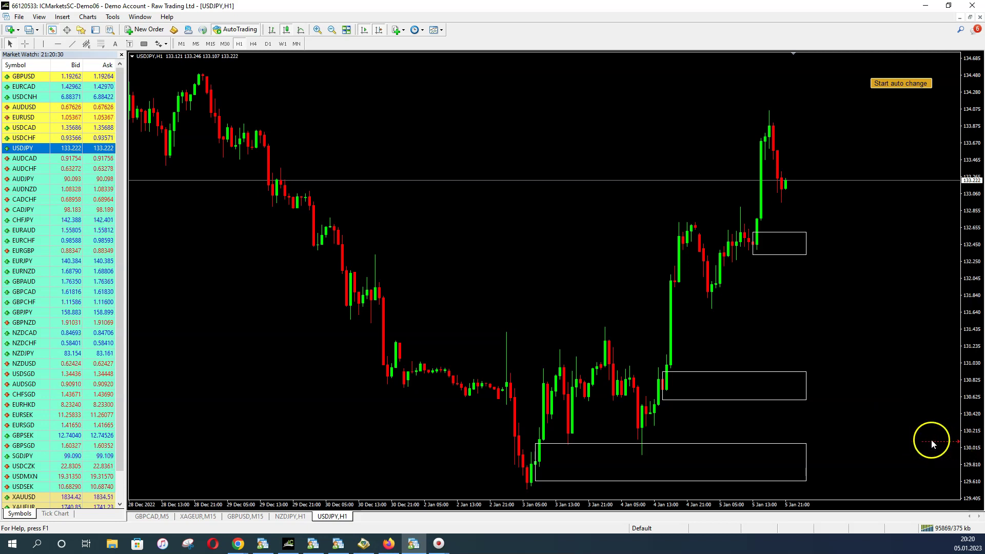
pyautogui.moveTo(933, 442)
pyautogui.mouseDown()
pyautogui.moveTo(925, 408)
pyautogui.moveTo(925, 426)
pyautogui.mouseUp()
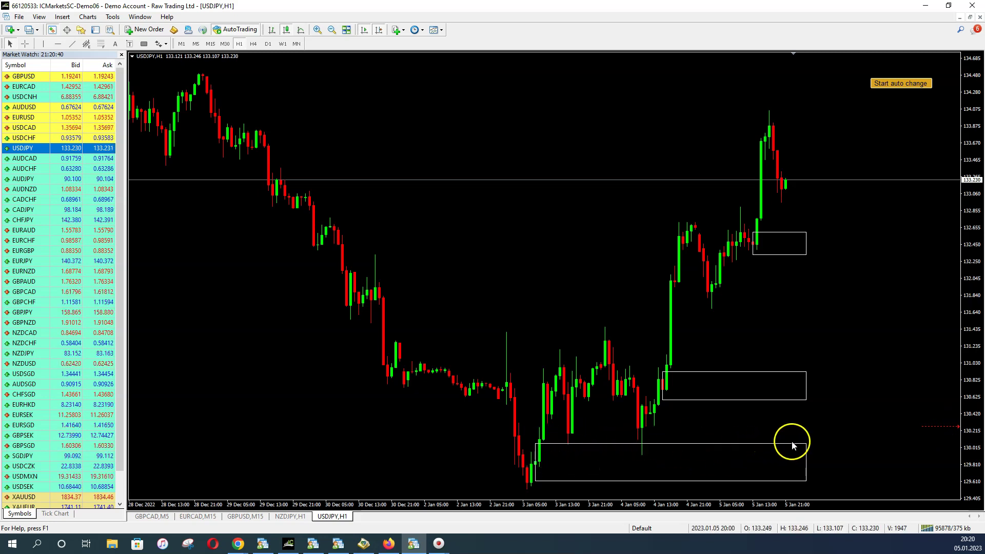
# Step: Align the price alert with the lowest demand zone's upper edge using a temporary horizontal line at 130.091
pyautogui.click(44, 43)
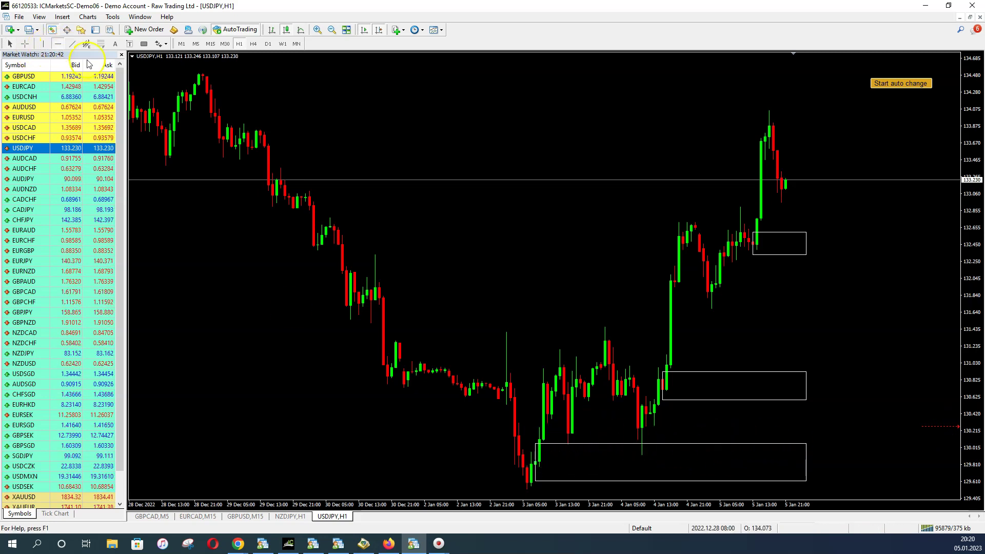
pyautogui.click(58, 45)
pyautogui.click(682, 441)
pyautogui.moveTo(822, 441); pyautogui.dragTo(822, 442)
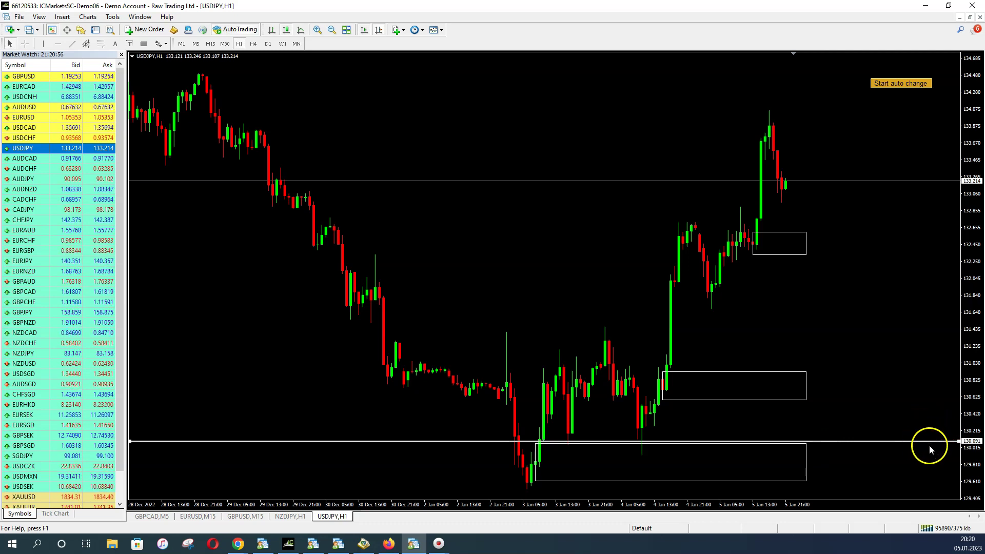
pyautogui.rightClick(746, 441)
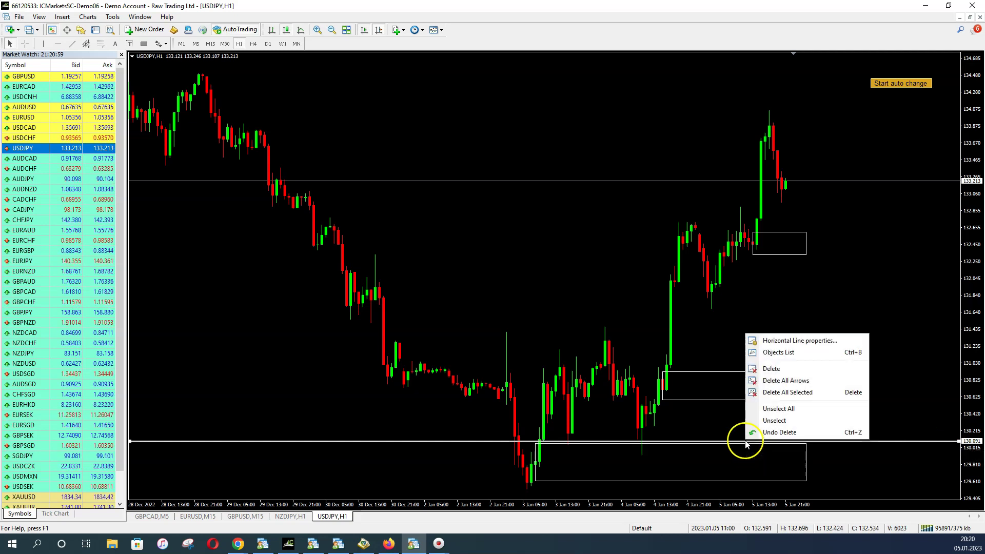
pyautogui.click(772, 369)
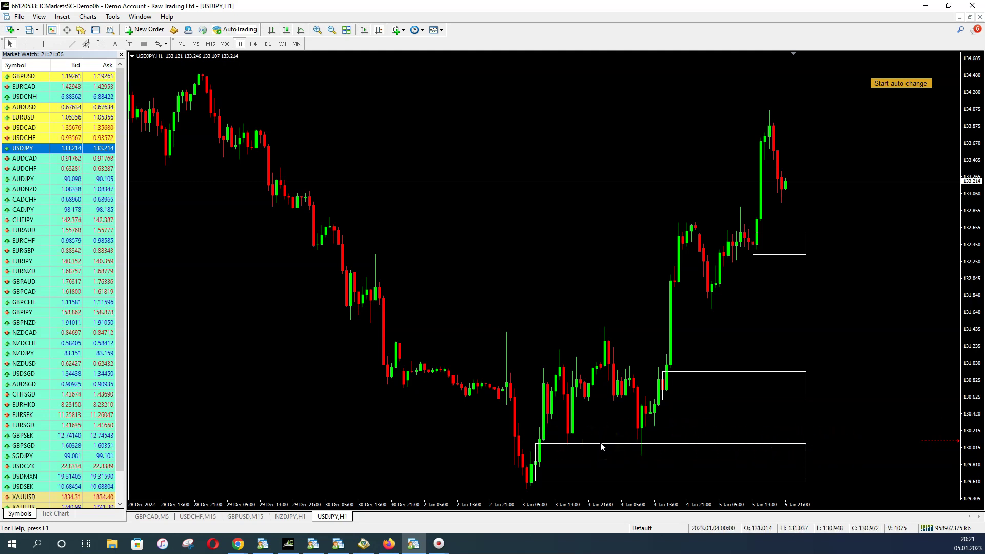
pyautogui.click(637, 360)
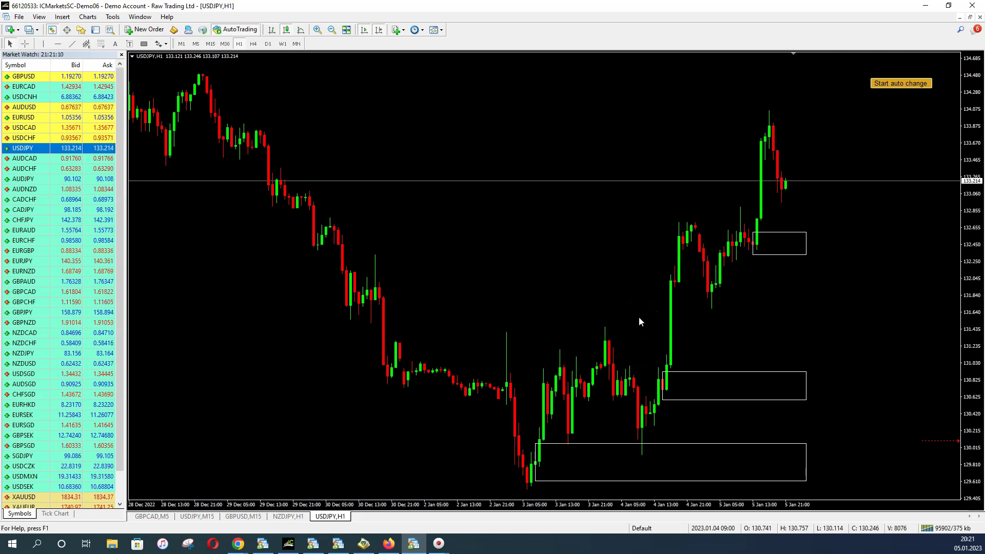
pyautogui.click(944, 464)
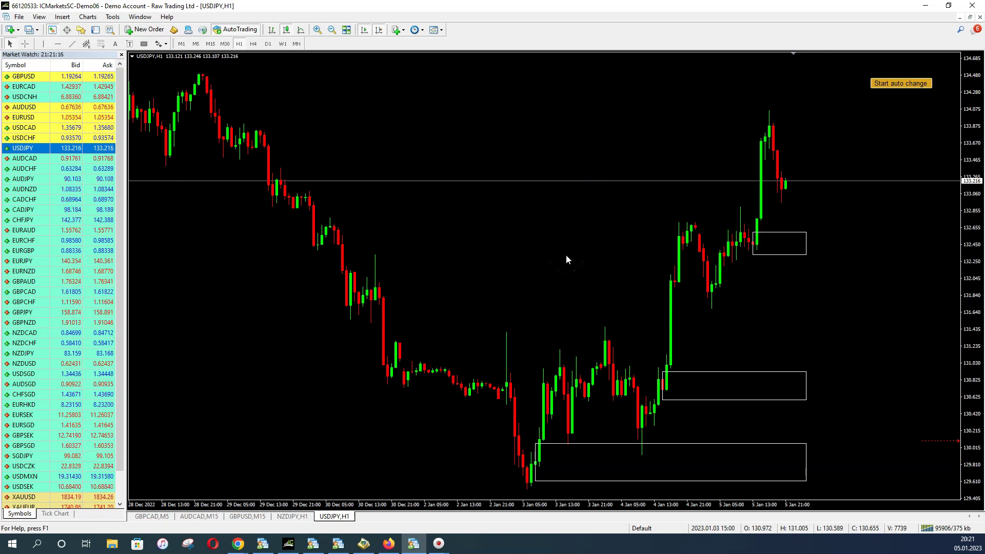
pyautogui.click(810, 411)
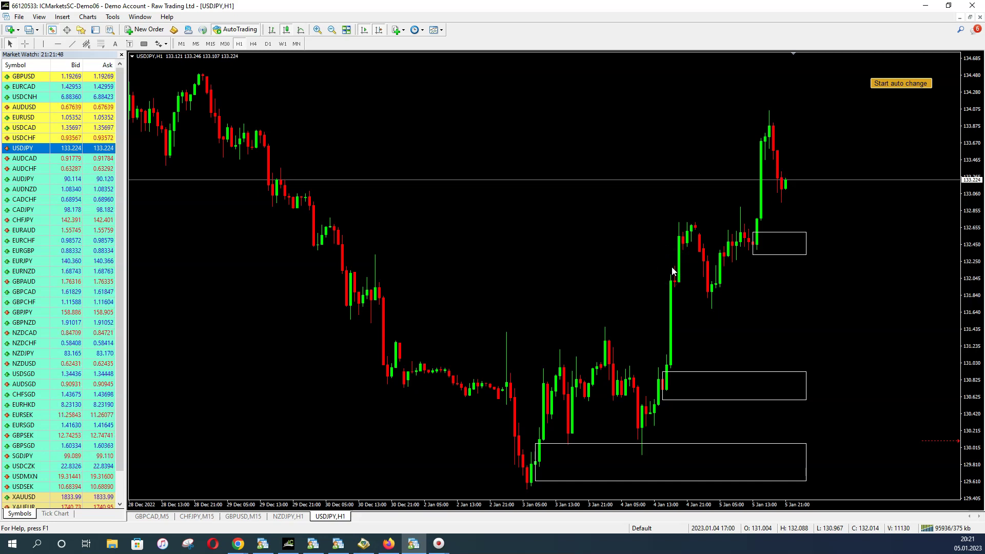
pyautogui.click(739, 270)
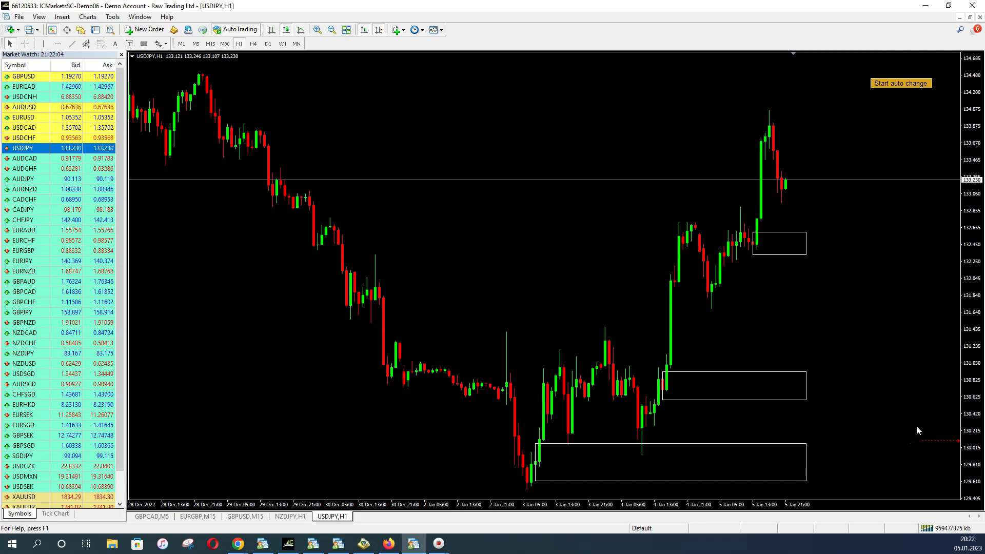
# Step: Try the Mail and Notification actions for the price alert at the lowest demand zone, and cancel the change
pyautogui.rightClick(939, 443)
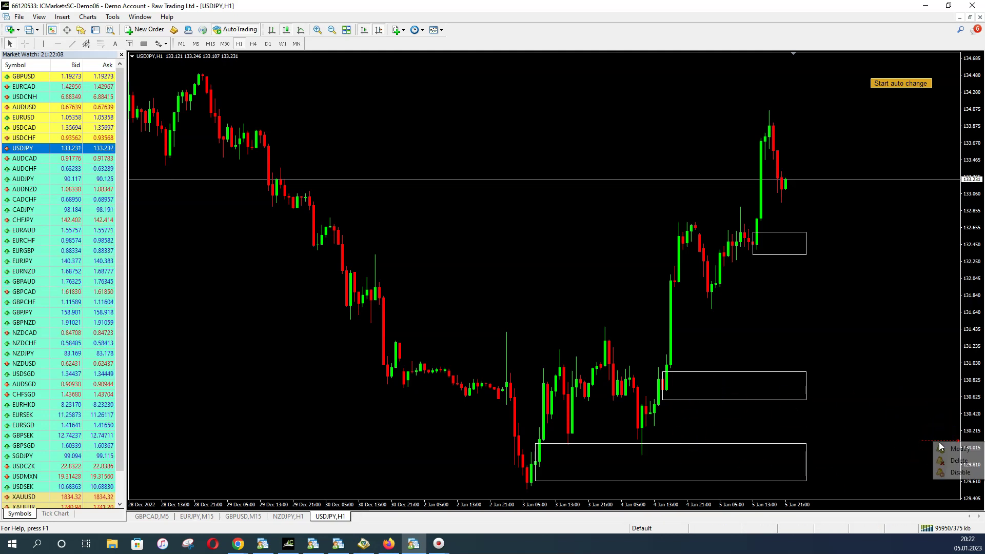
pyautogui.click(951, 449)
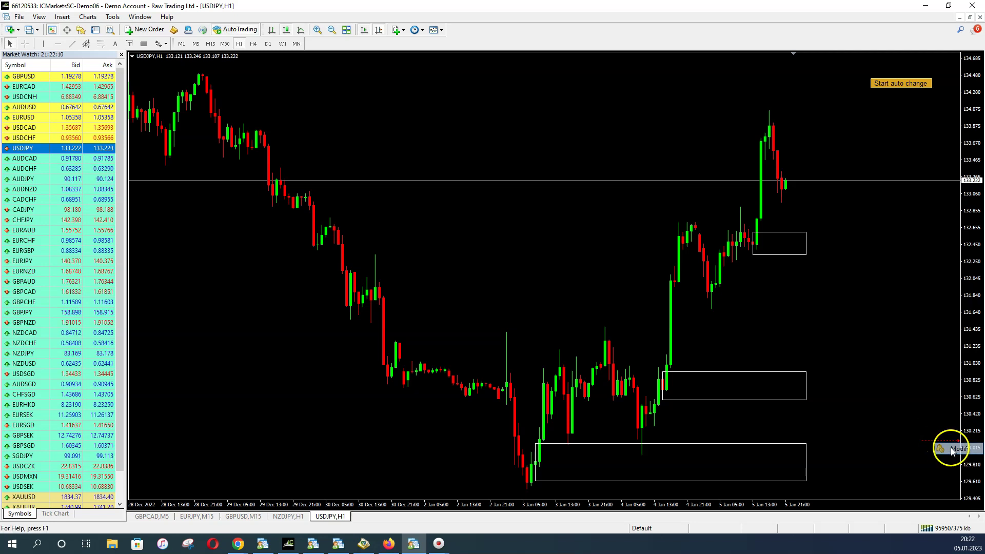
pyautogui.click(648, 144)
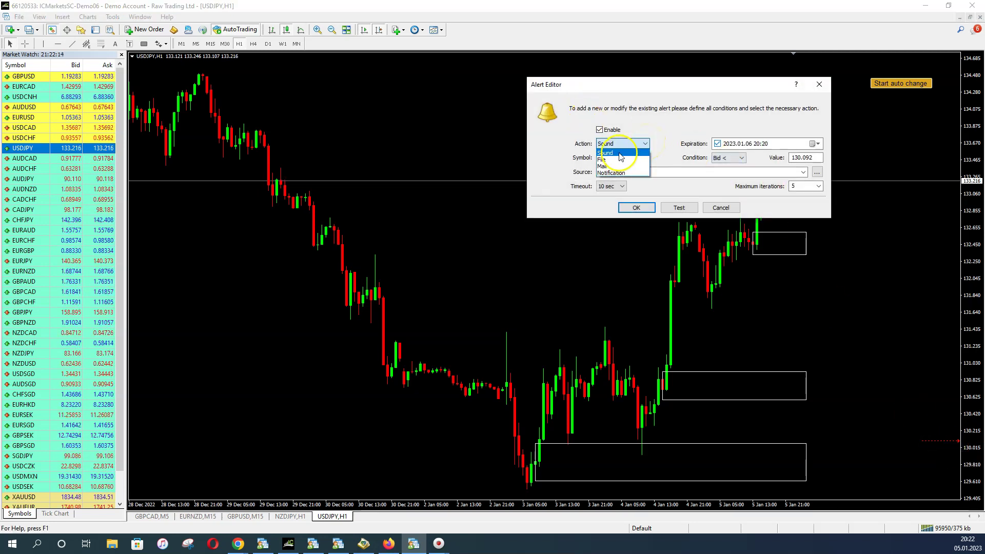
pyautogui.click(617, 166)
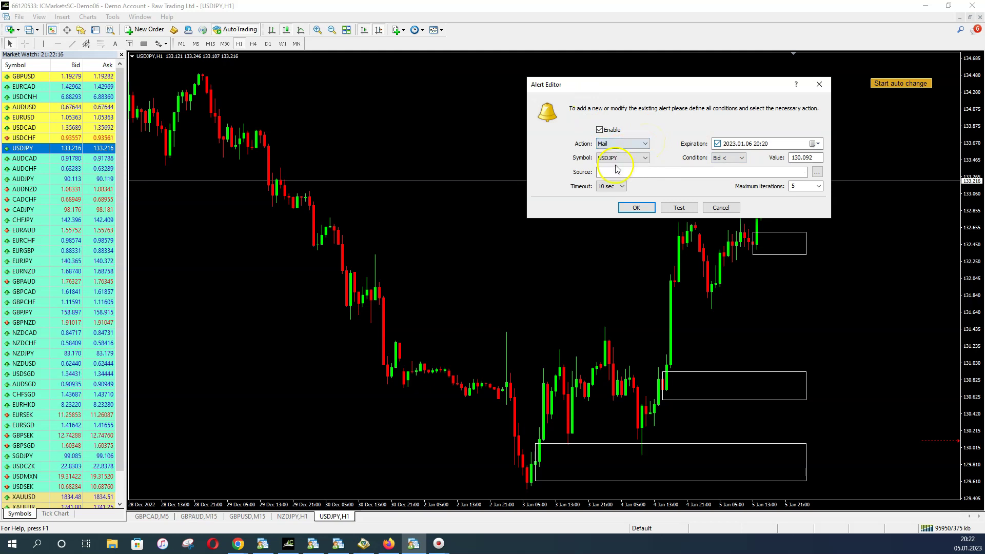
pyautogui.click(644, 143)
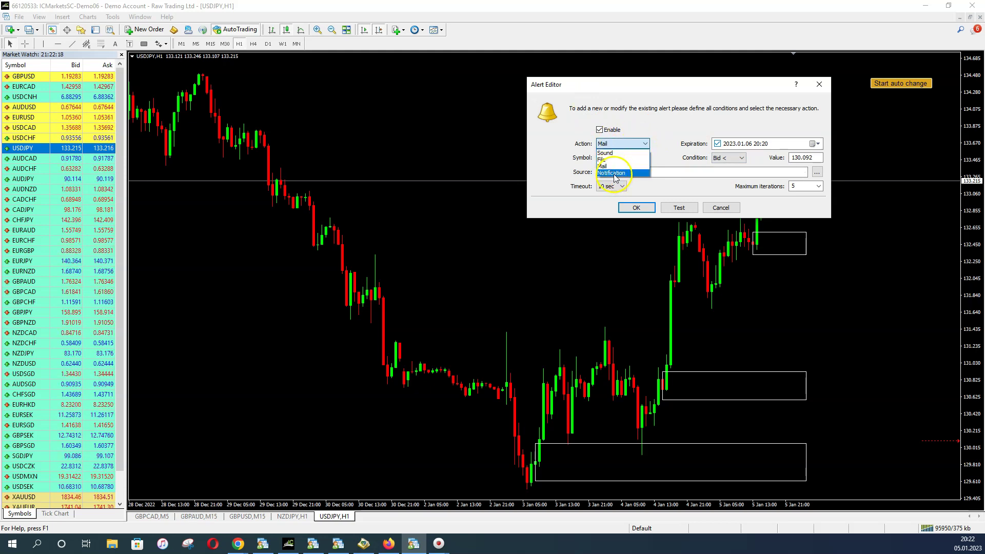
pyautogui.click(615, 173)
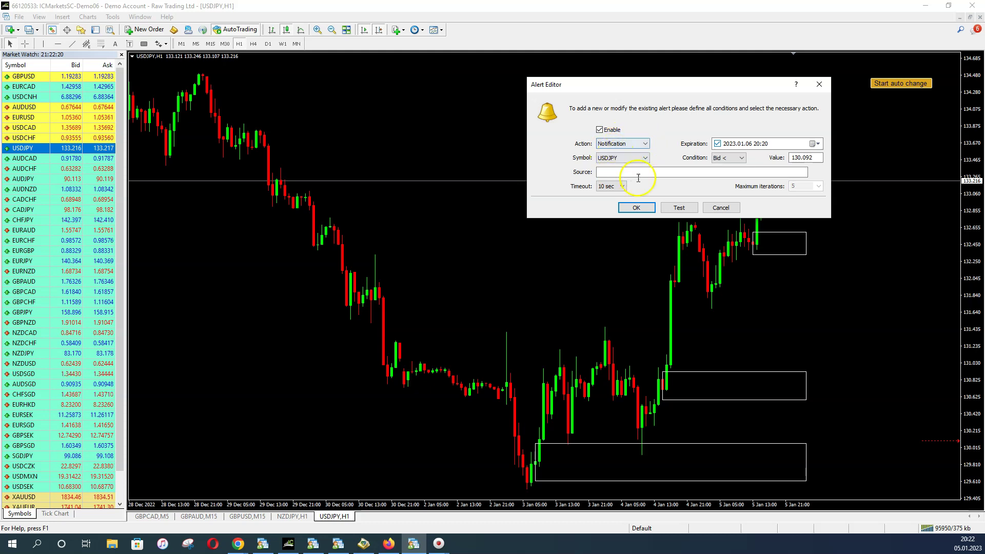
pyautogui.click(719, 209)
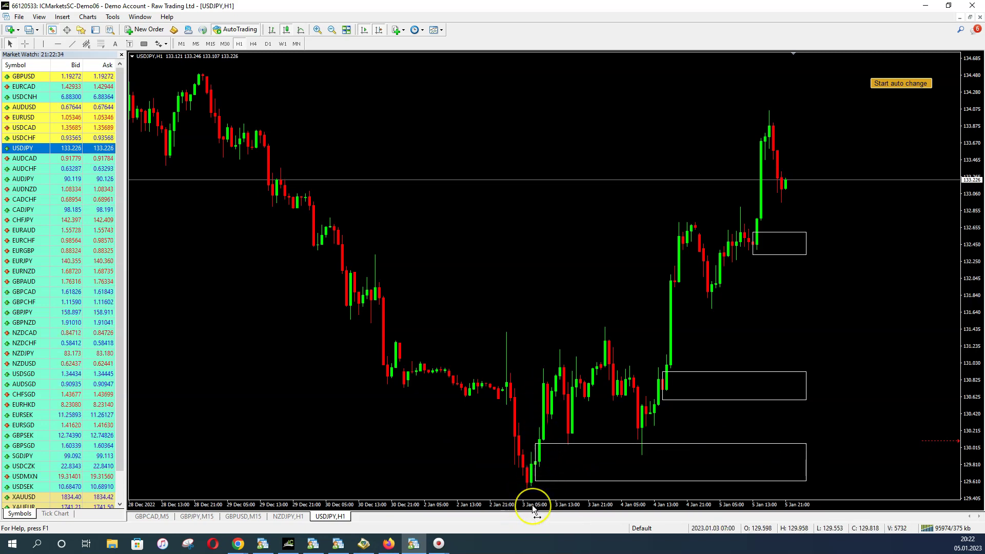
# Step: Examine the rally from the 3 January lows and the price reaction when the lowest demand zone is retested on 4 January
pyautogui.moveTo(534, 473); pyautogui.dragTo(542, 396)
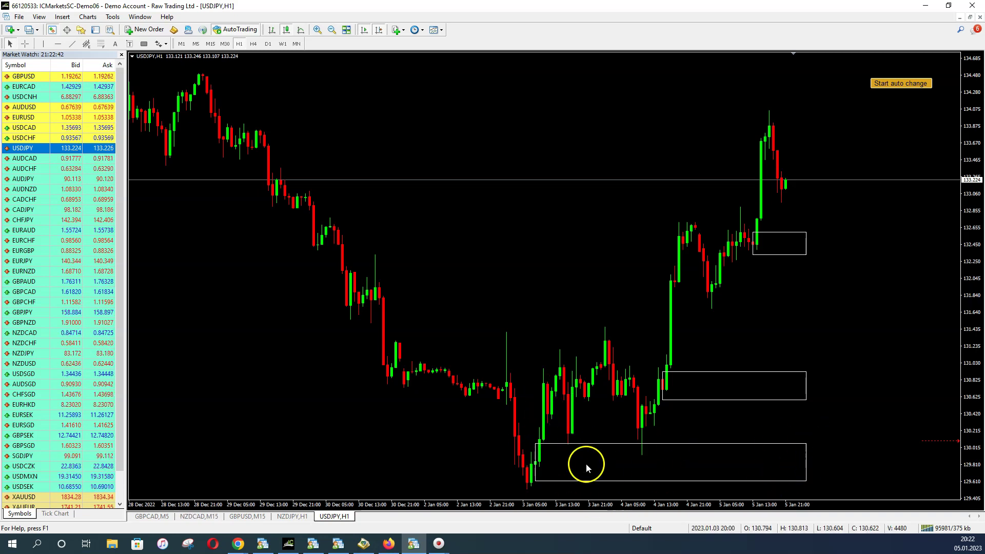
pyautogui.click(549, 411)
pyautogui.click(758, 446)
pyautogui.click(521, 464)
pyautogui.click(547, 408)
pyautogui.moveTo(549, 415)
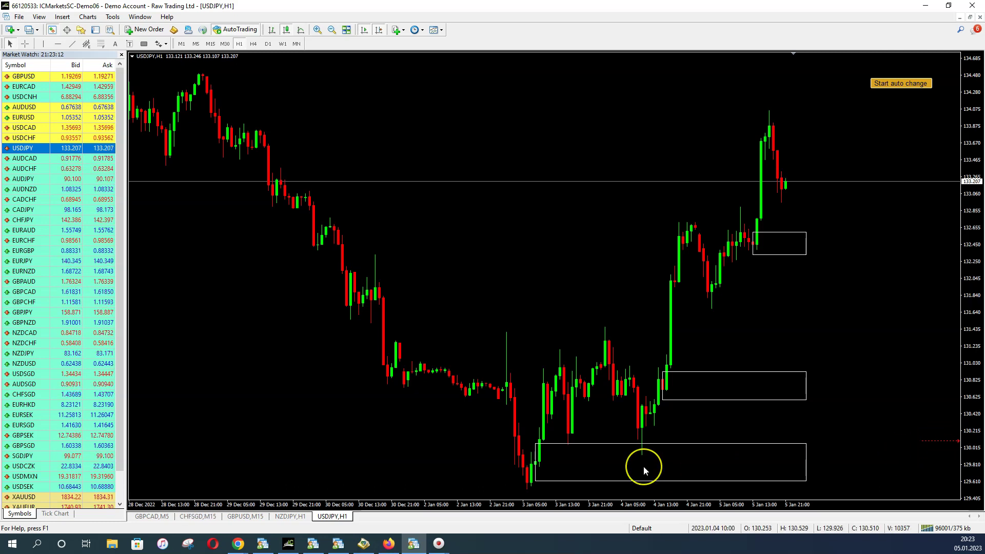
pyautogui.click(610, 456)
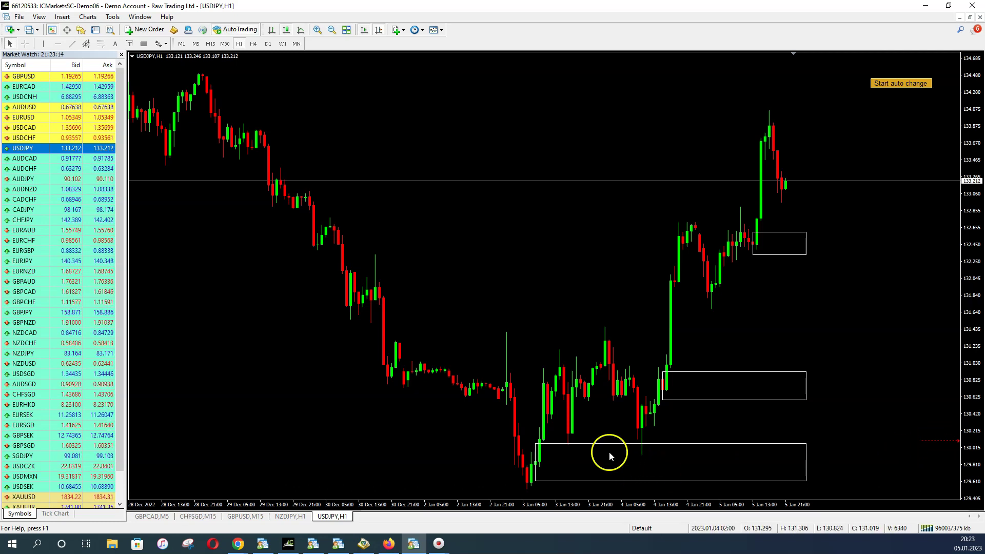
pyautogui.click(573, 443)
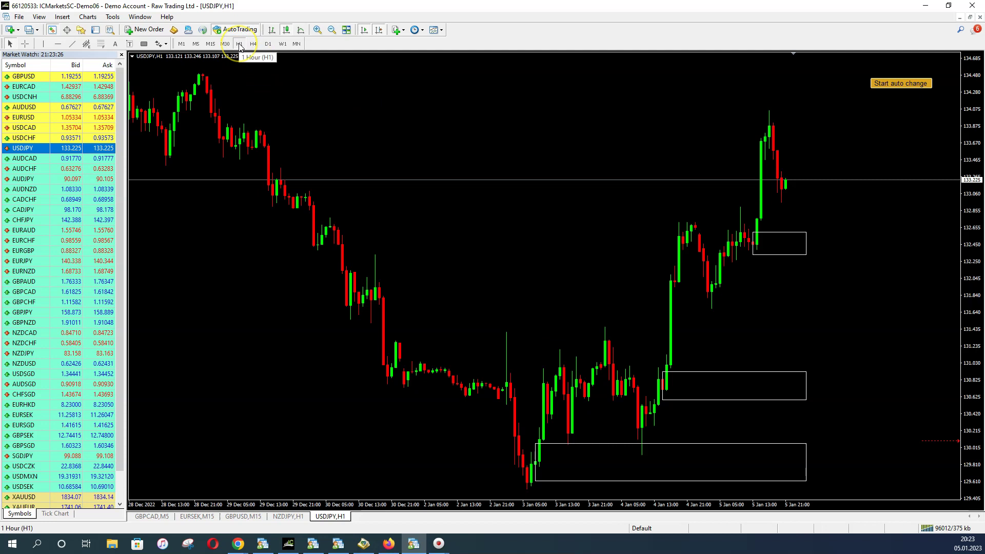
# Step: Mark the 3 January 16:00 candle with a vertical line on the H1 chart and view that period on M15
pyautogui.click(170, 47)
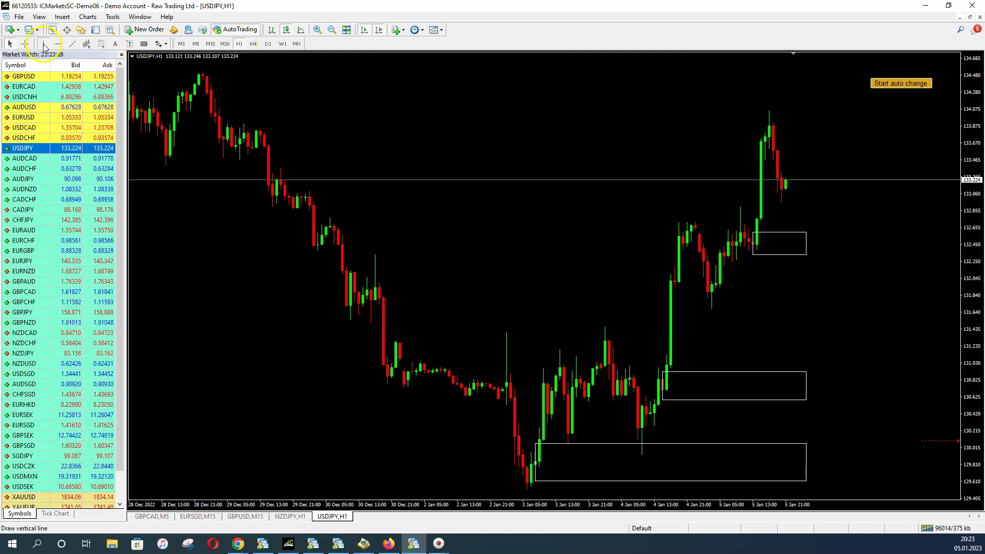
pyautogui.click(568, 416)
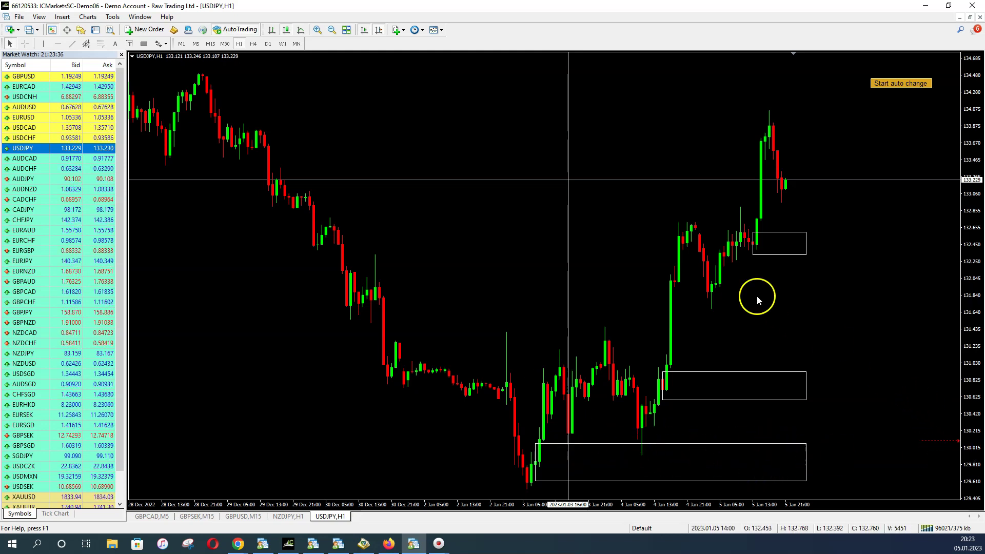
pyautogui.click(211, 44)
pyautogui.moveTo(287, 124); pyautogui.dragTo(607, 146)
pyautogui.moveTo(300, 185); pyautogui.dragTo(514, 183)
pyautogui.moveTo(440, 184); pyautogui.dragTo(530, 191)
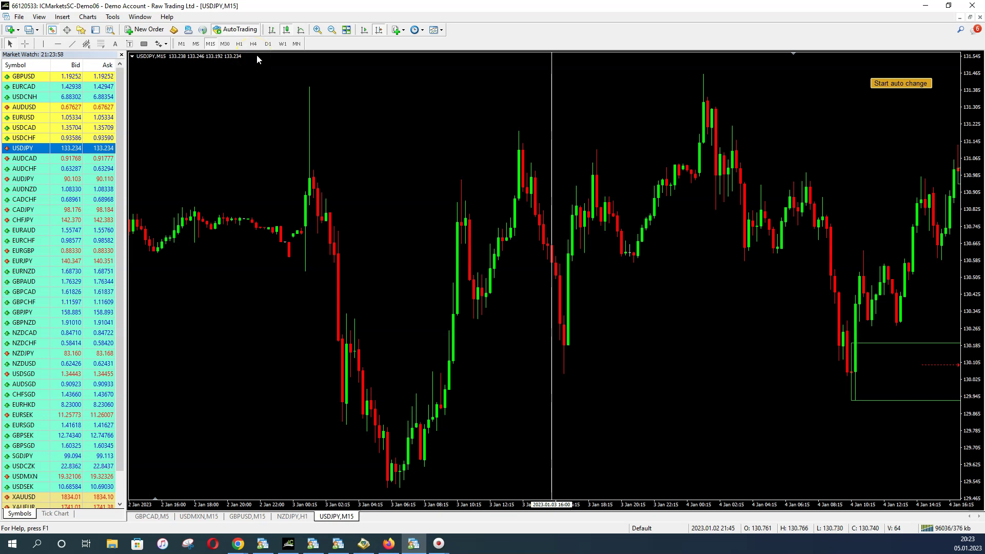
pyautogui.click(316, 44)
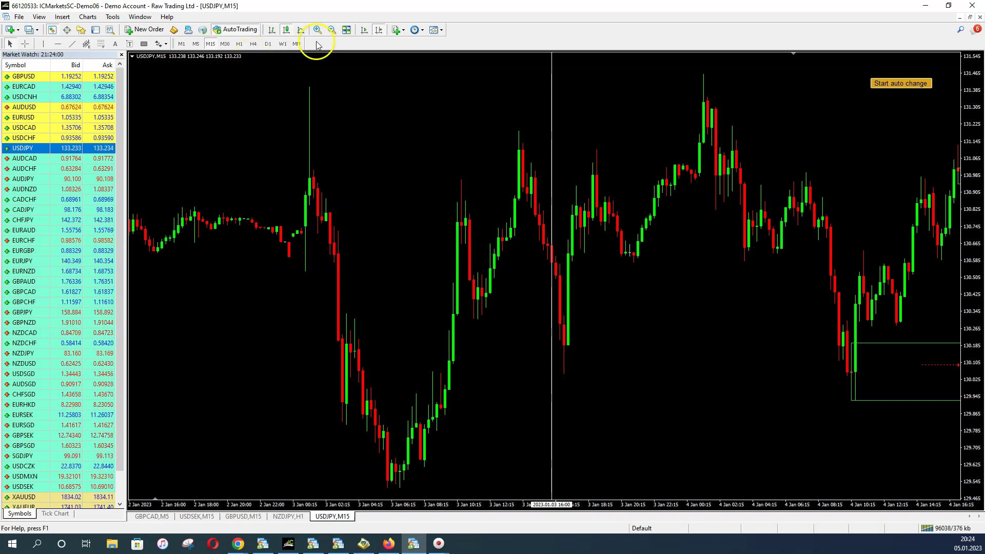
# Step: Mark the lowest H1 demand zone with horizontal lines at 130.067 on its upper edge and 129.602 on its lower edge
pyautogui.click(239, 43)
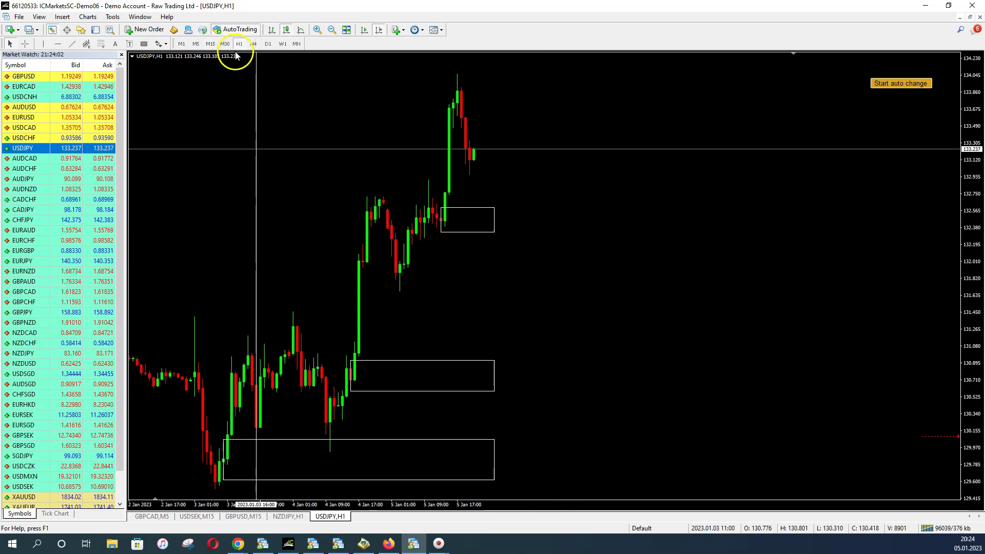
pyautogui.moveTo(410, 459); pyautogui.dragTo(413, 440)
pyautogui.click(413, 439)
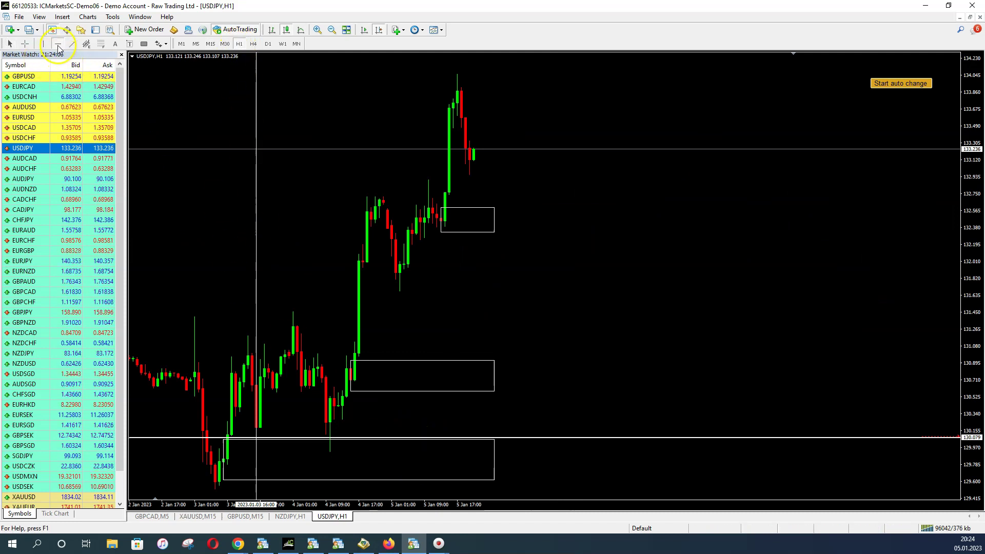
pyautogui.click(501, 480)
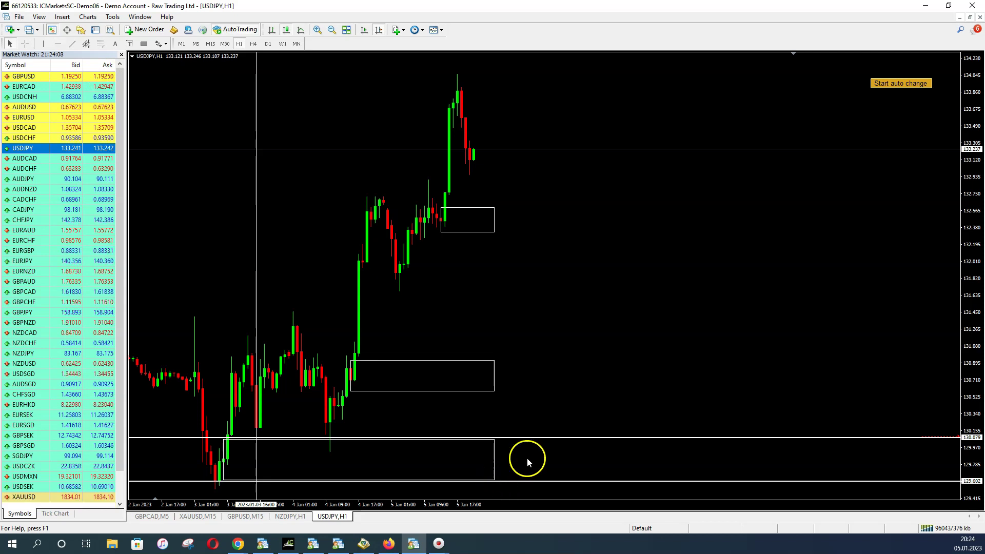
pyautogui.doubleClick(531, 438)
pyautogui.moveTo(530, 439); pyautogui.dragTo(529, 440)
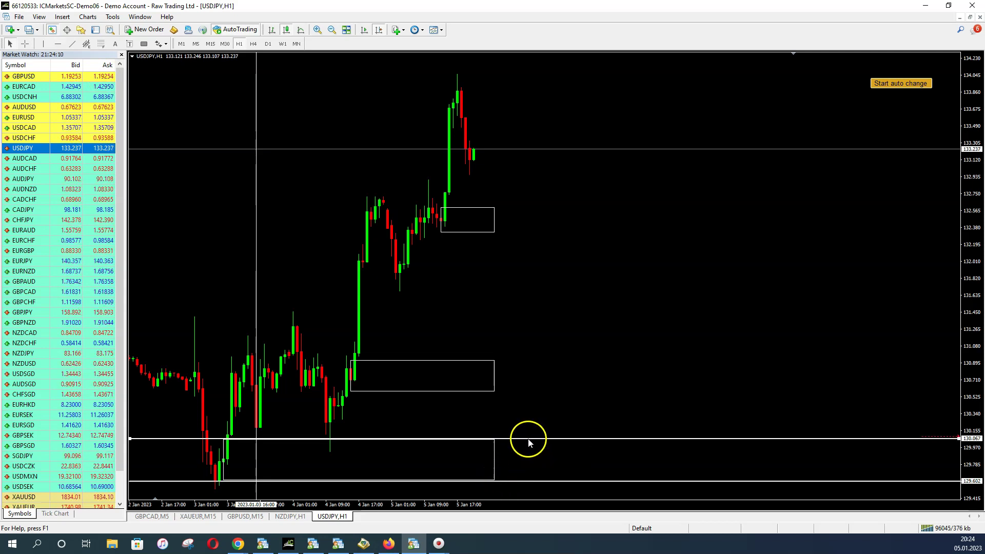
# Step: Examine on M15 how price reacts on 3 January at the line marking the H1 demand zone's upper edge
pyautogui.click(349, 32)
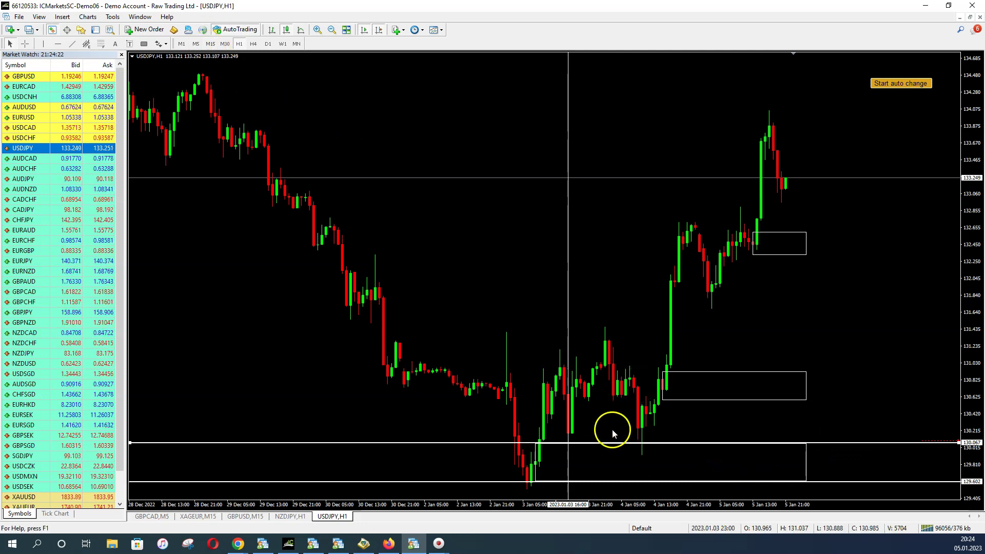
pyautogui.click(211, 44)
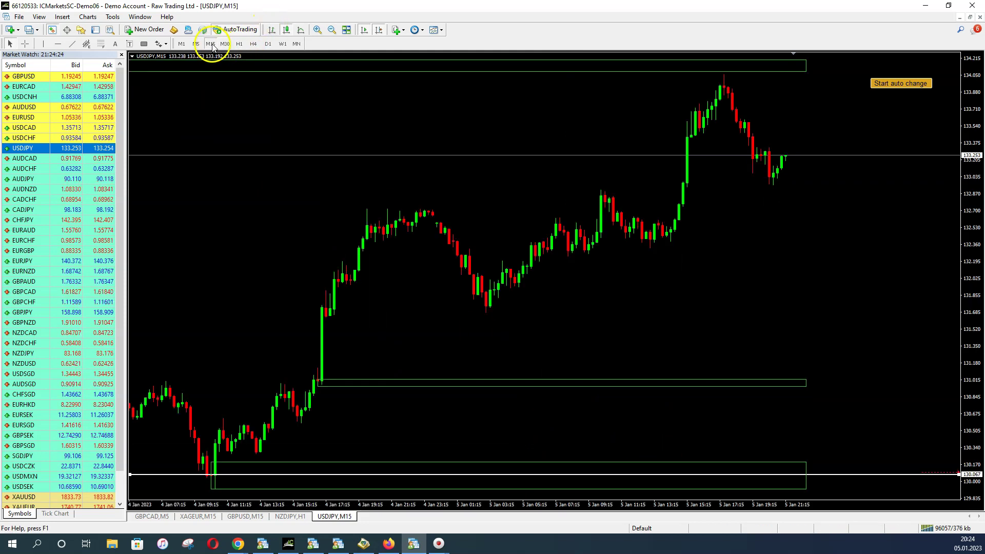
pyautogui.click(363, 30)
pyautogui.moveTo(337, 173); pyautogui.dragTo(491, 319)
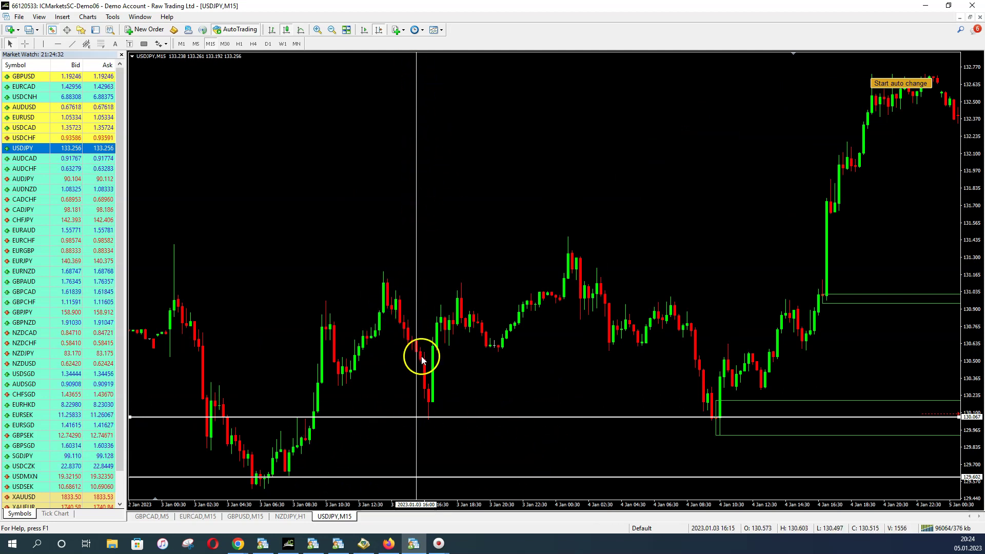
pyautogui.click(428, 415)
pyautogui.click(431, 418)
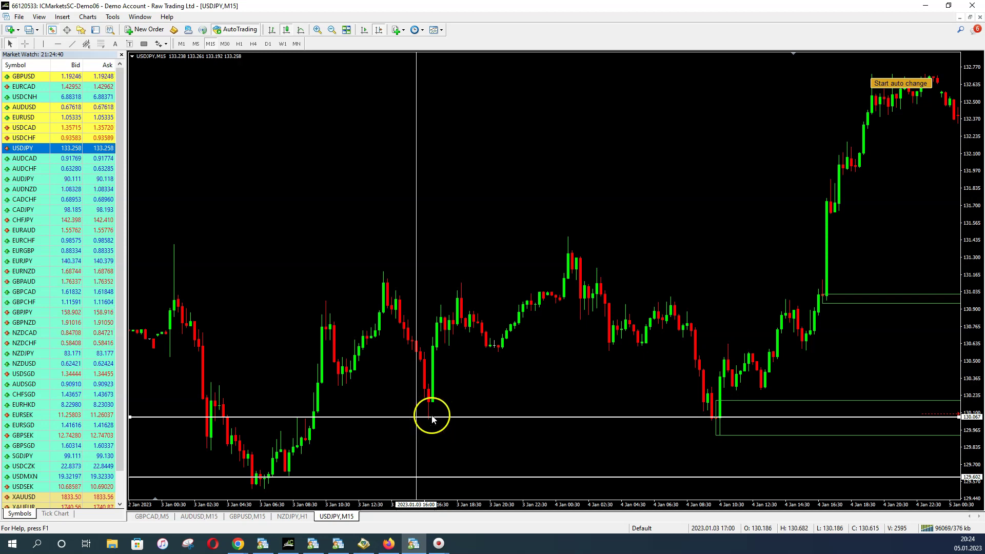
pyautogui.click(432, 416)
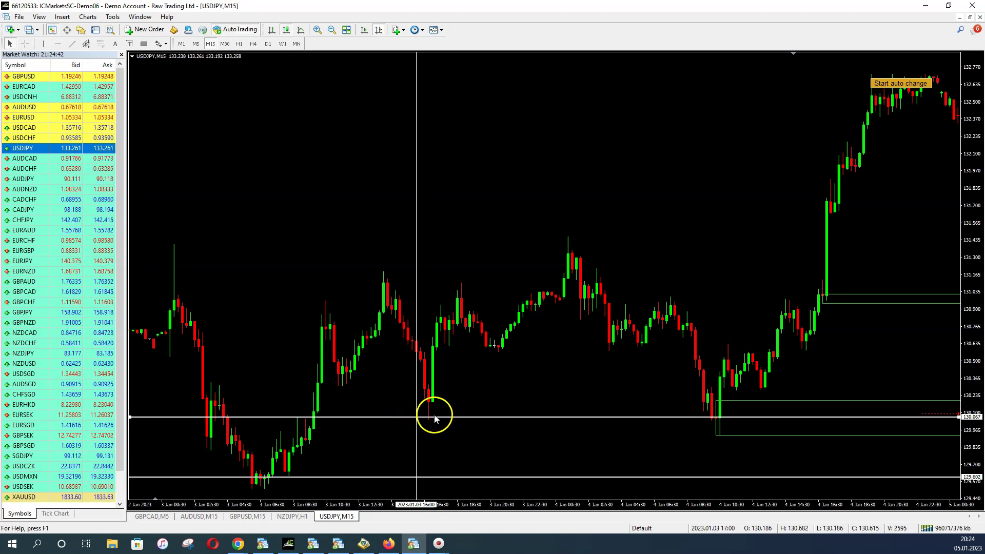
pyautogui.click(426, 401)
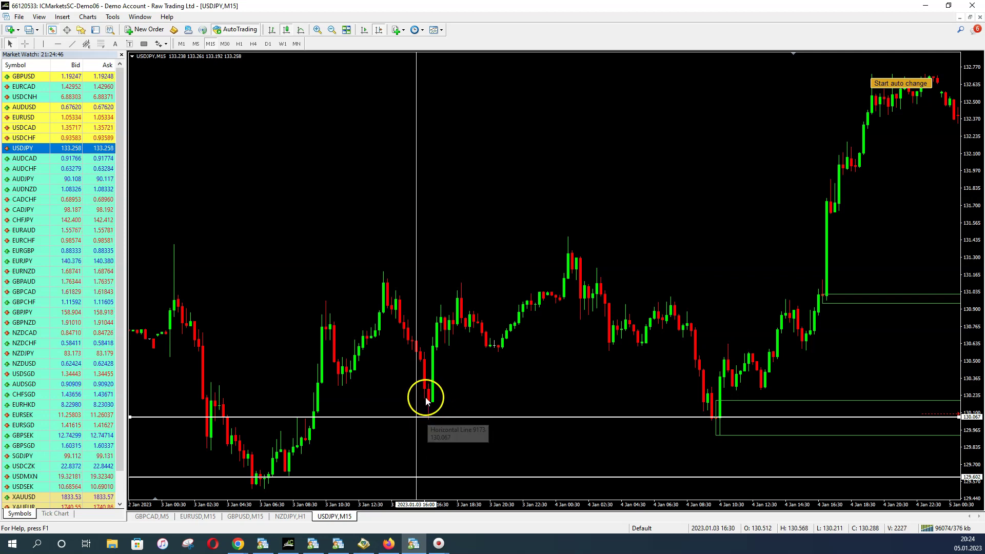
pyautogui.click(428, 416)
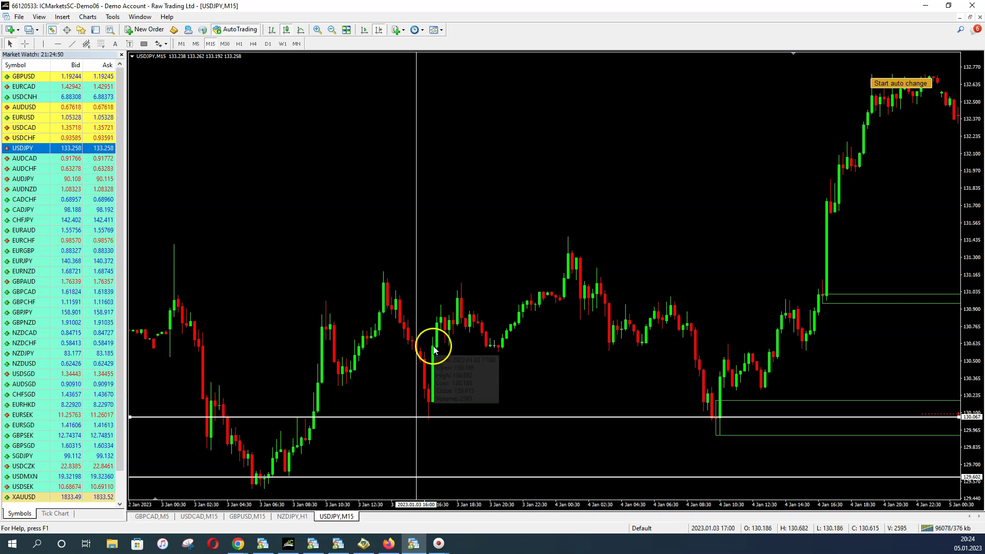
pyautogui.moveTo(434, 350)
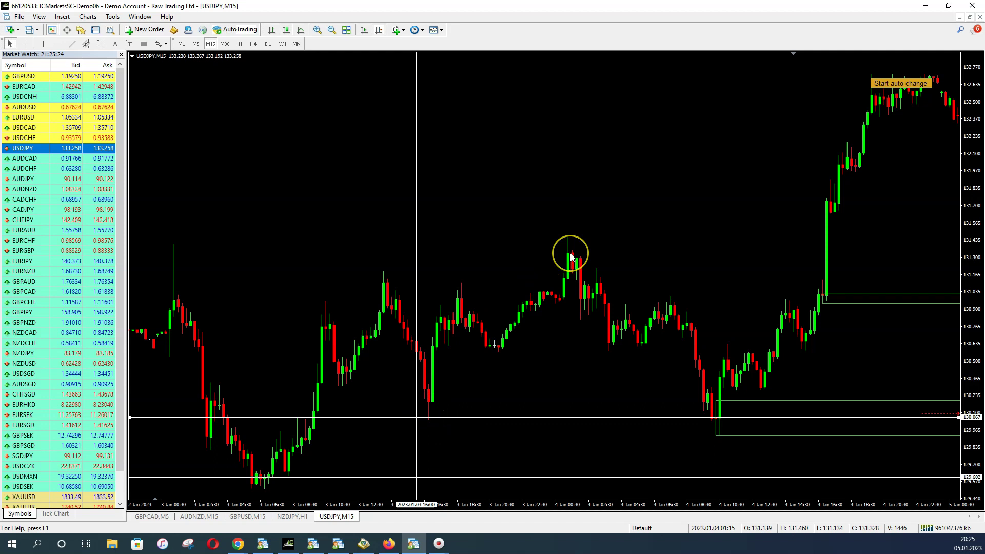
pyautogui.moveTo(570, 254)
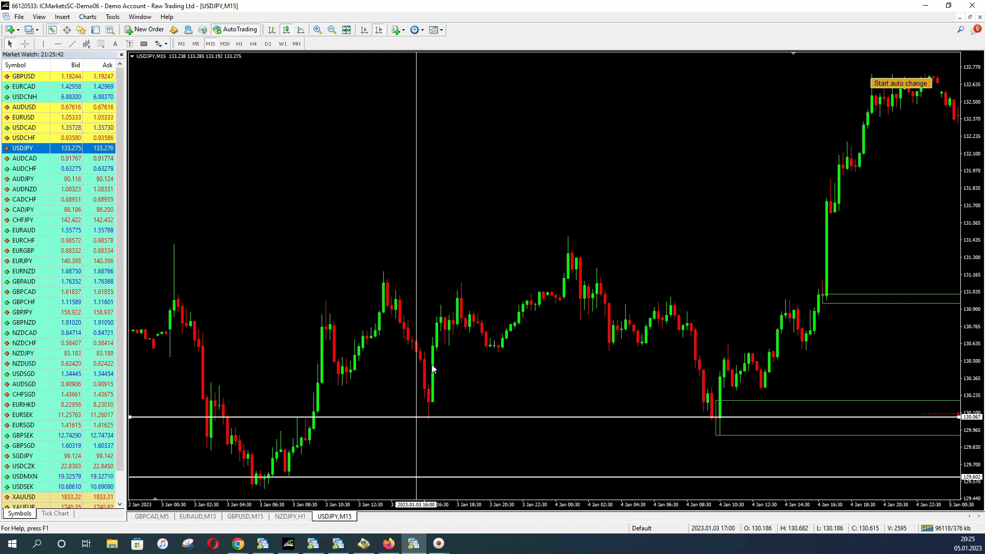
pyautogui.click(431, 384)
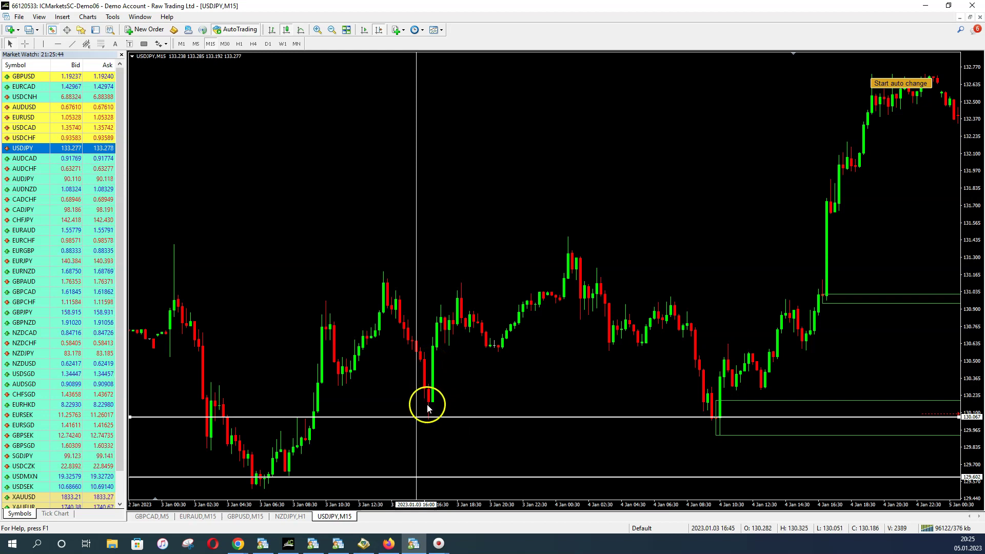
pyautogui.moveTo(429, 403)
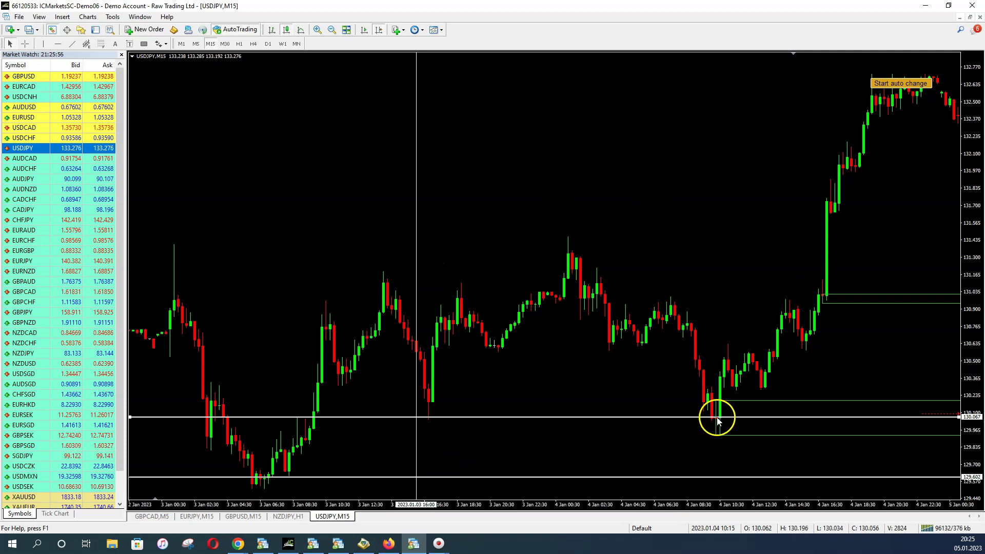
# Step: Move the vertical line to the 4 January 10:00 candle, where the M15 demand zone begins
pyautogui.scroll(-3, 757, 380)
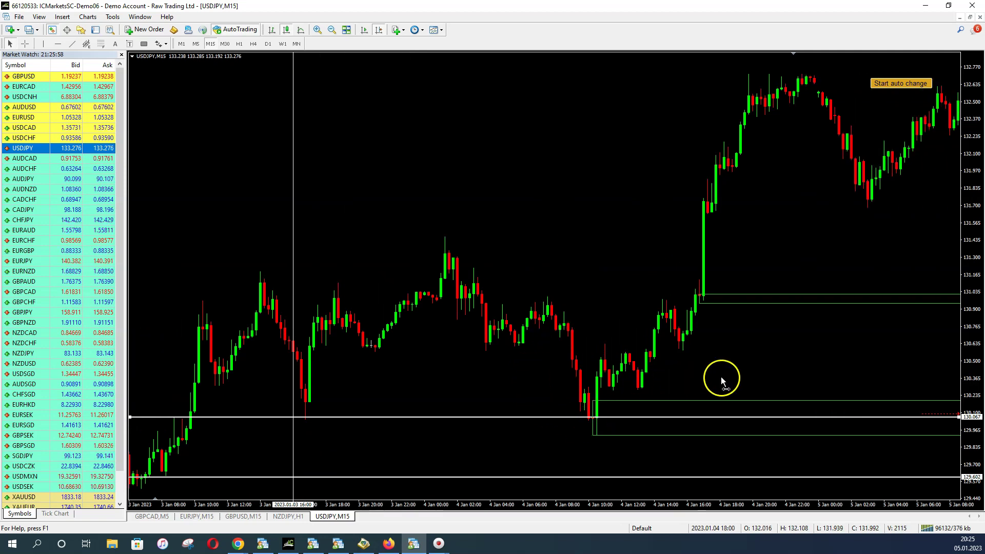
pyautogui.scroll(1, 693, 373)
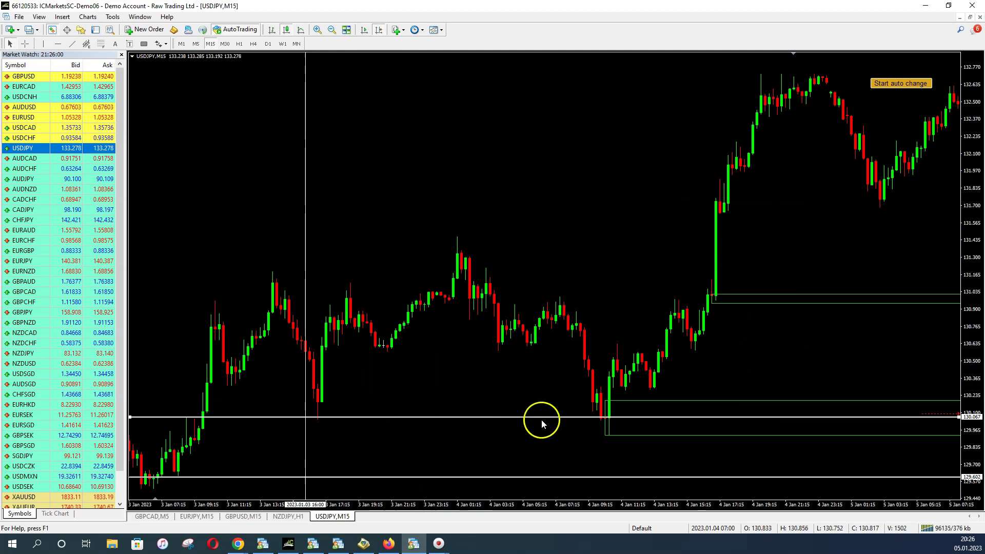
pyautogui.moveTo(304, 232); pyautogui.dragTo(600, 222)
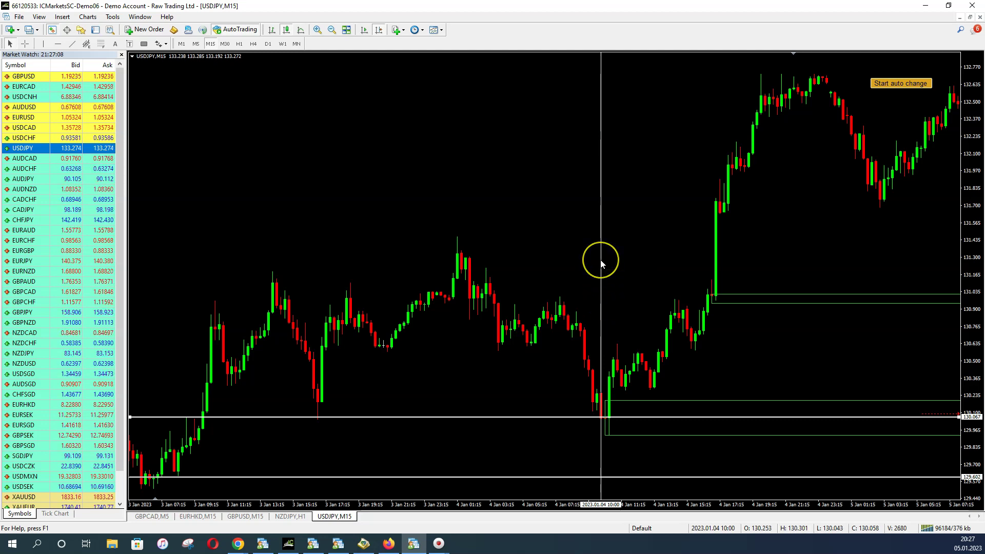
pyautogui.click(325, 395)
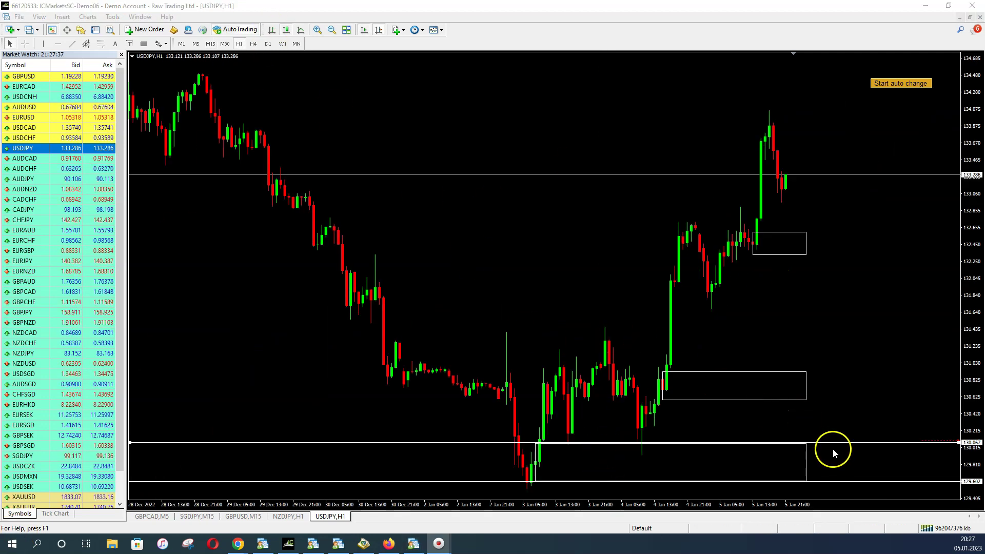
# Step: Delete both horizontal lines and the price alert at the lowest demand zone on the H1 chart
pyautogui.rightClick(833, 448)
pyautogui.click(836, 435)
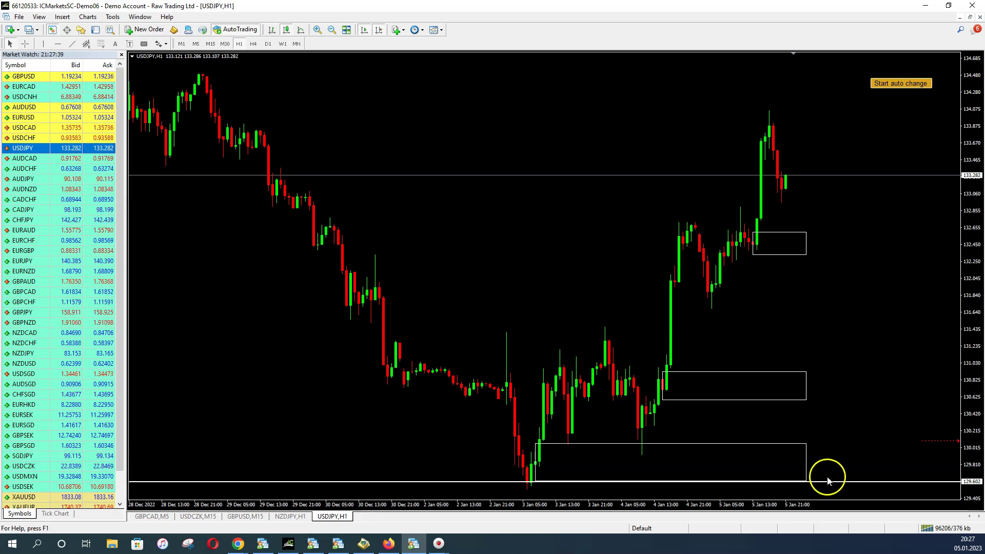
pyautogui.rightClick(828, 483)
pyautogui.click(859, 412)
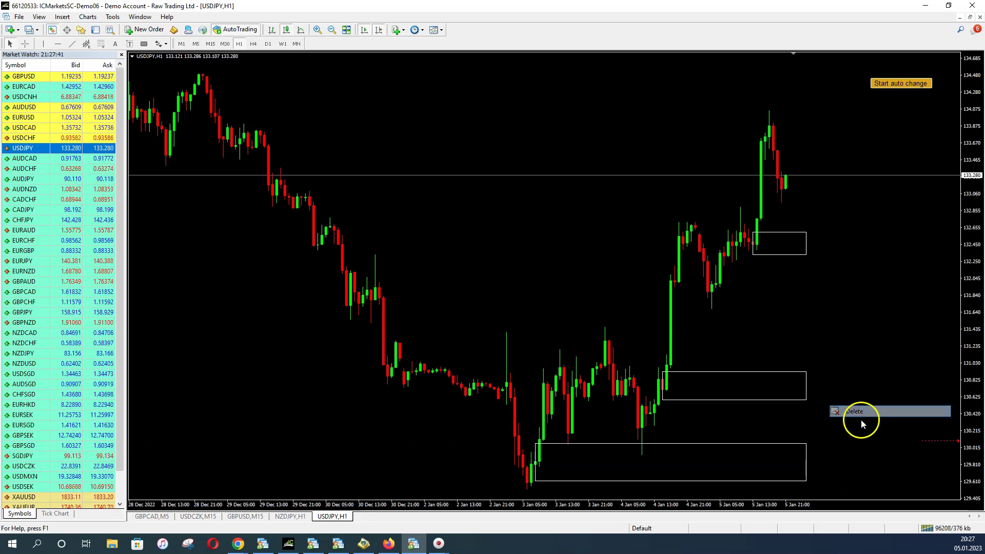
pyautogui.rightClick(927, 440)
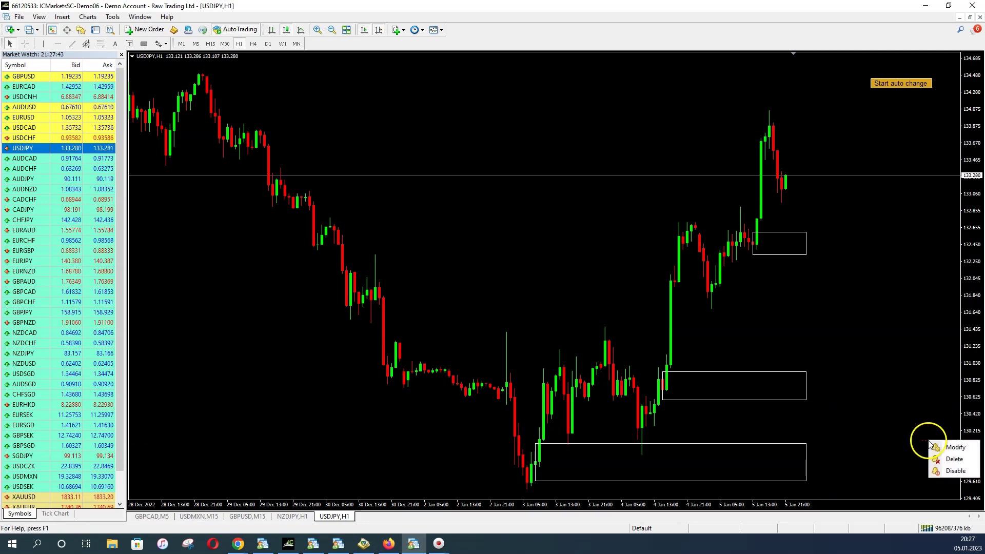
pyautogui.click(944, 454)
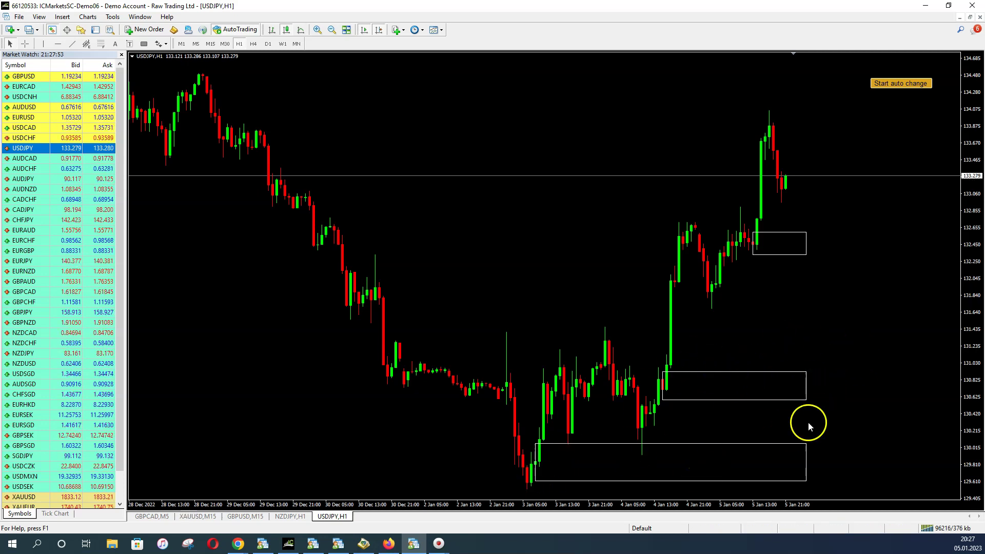
# Step: Compare the M15 and H1 zones, and examine the upper edge of the middle H1 demand zone
pyautogui.click(211, 44)
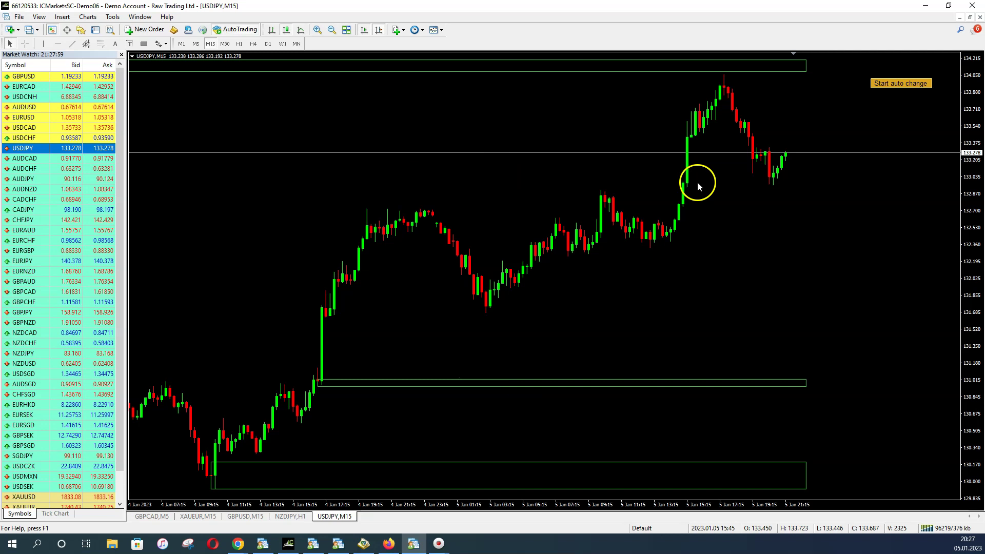
pyautogui.click(239, 44)
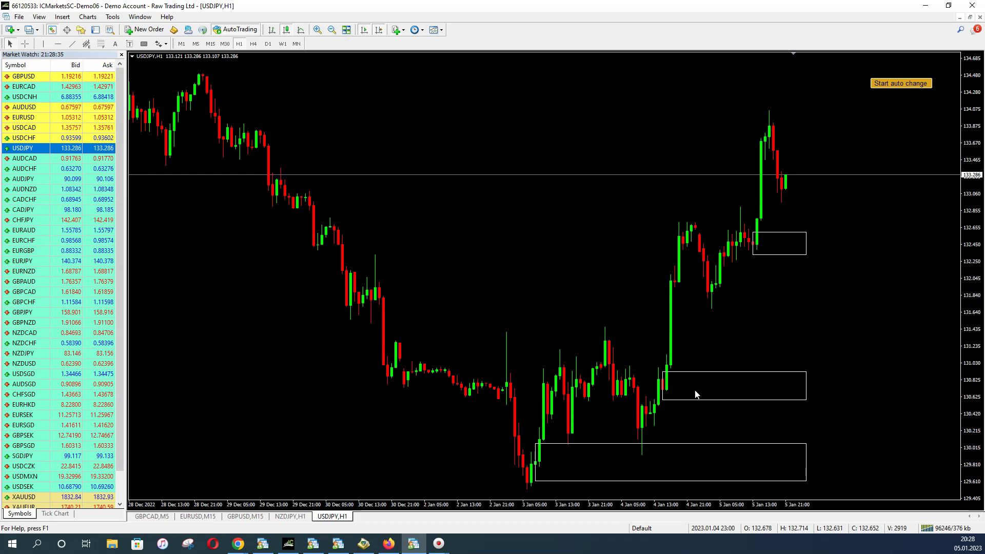
pyautogui.click(656, 373)
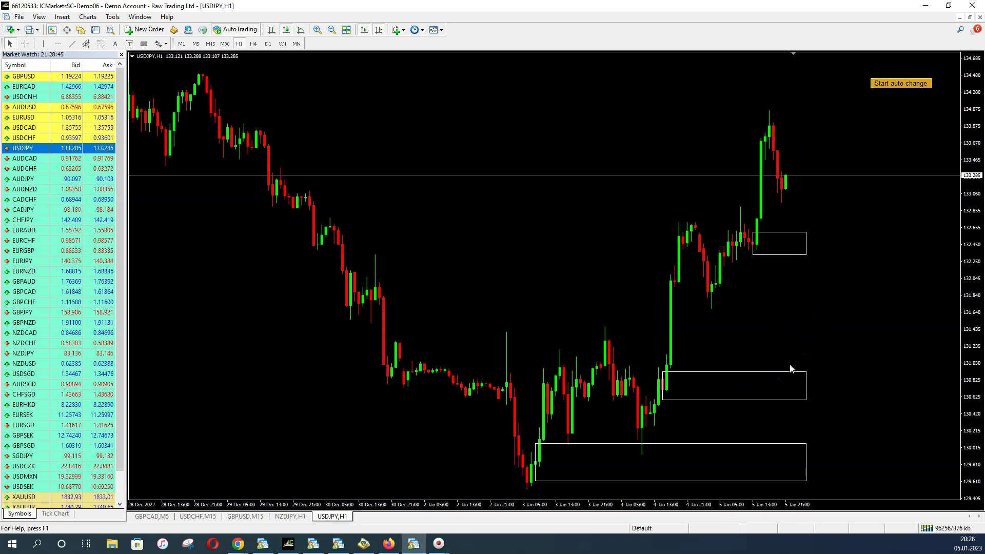
pyautogui.click(768, 377)
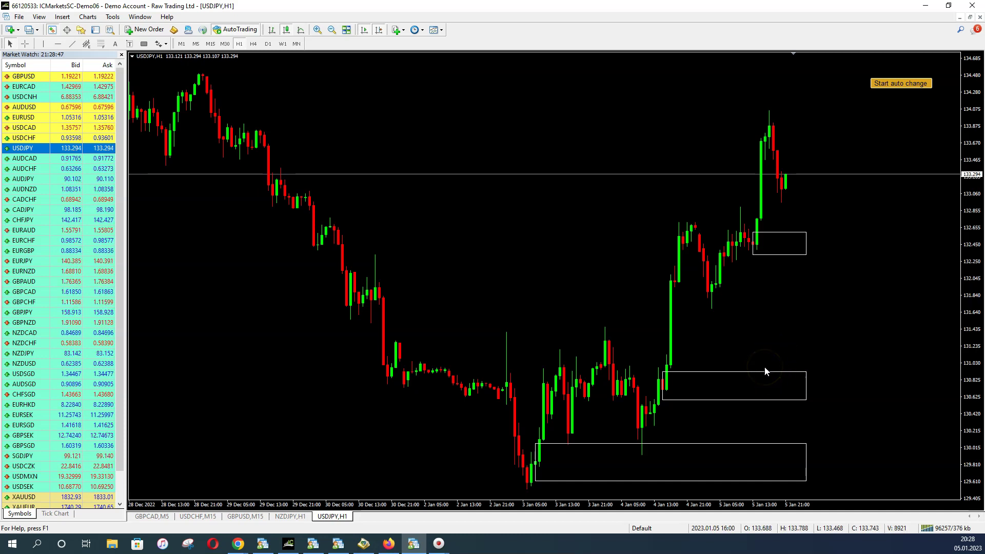
pyautogui.click(772, 374)
pyautogui.click(878, 311)
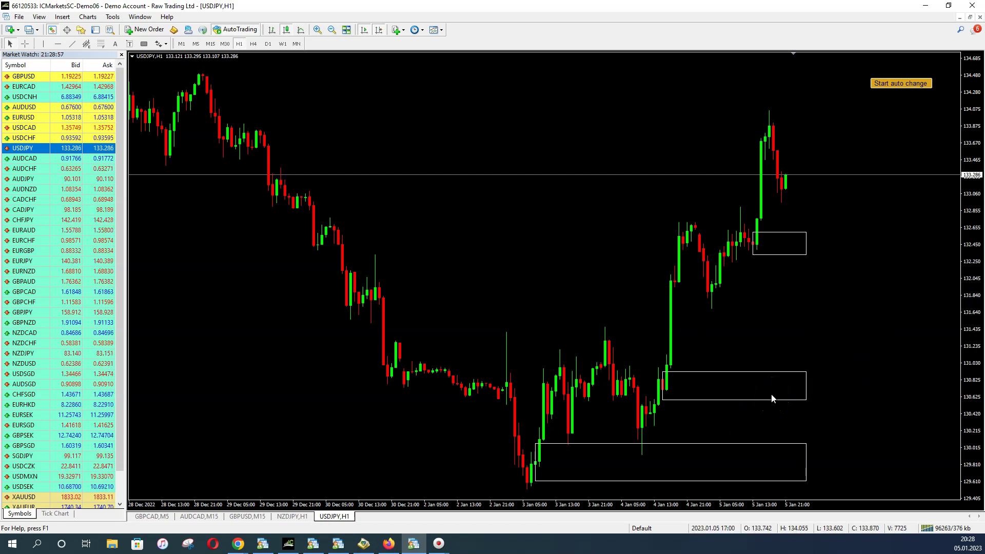
pyautogui.click(764, 178)
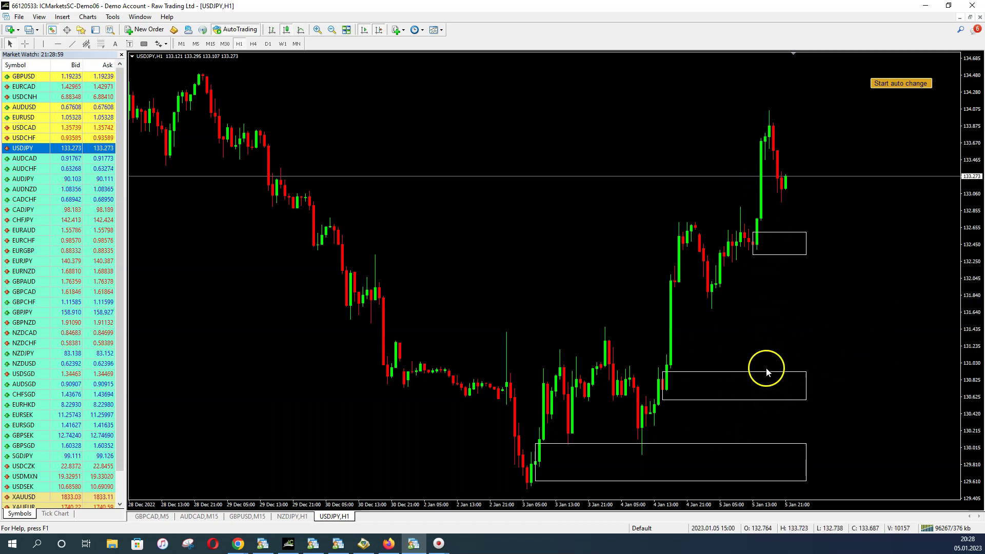